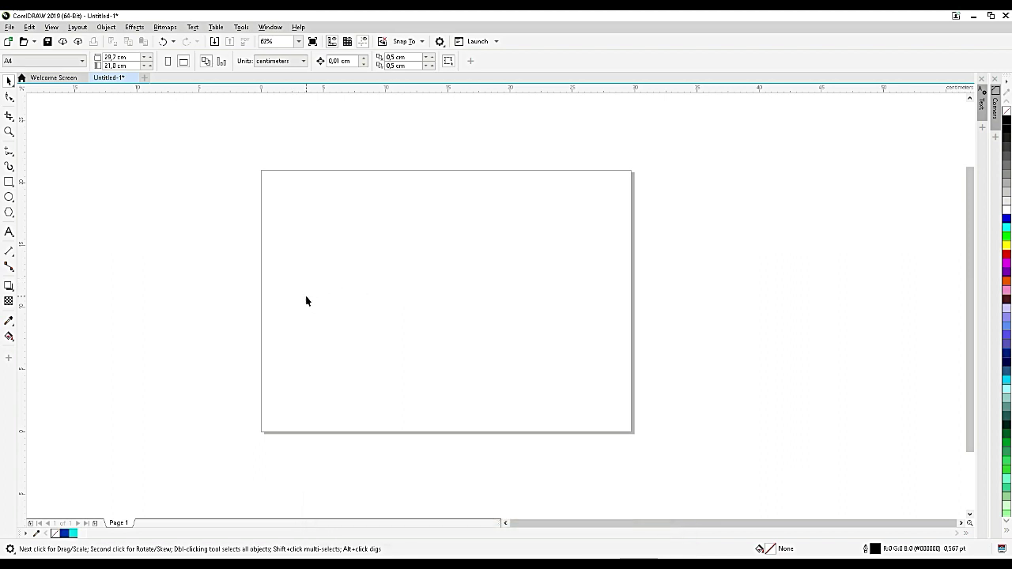
Draw a circle near the upper middle of the page and enlarge it from its centre to about 9.2 cm diameter
{"action": "left_click", "coordinate": [9, 196]}
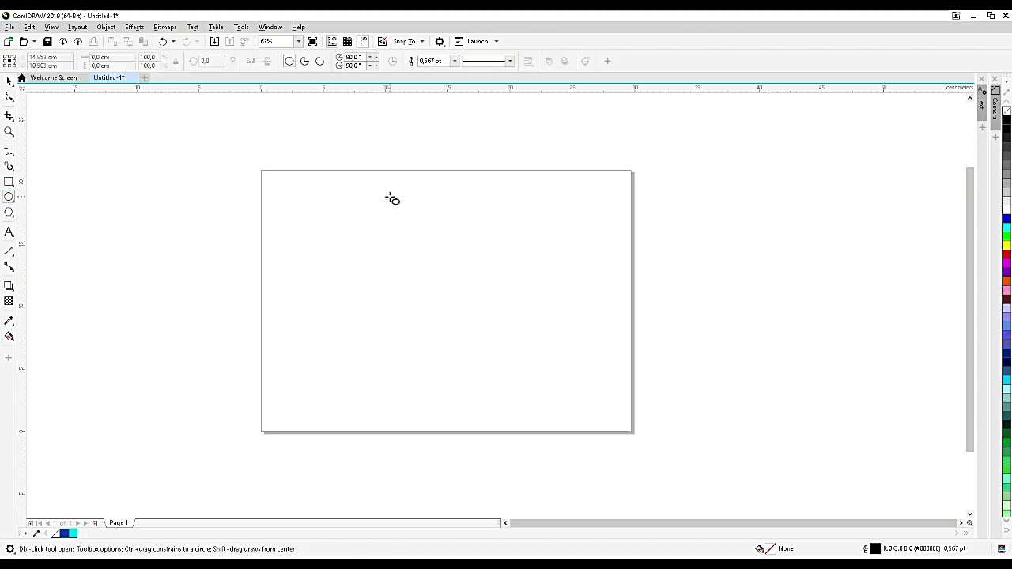
{"action": "left_click_drag", "start_coordinate": [390, 198], "coordinate": [494, 300]}
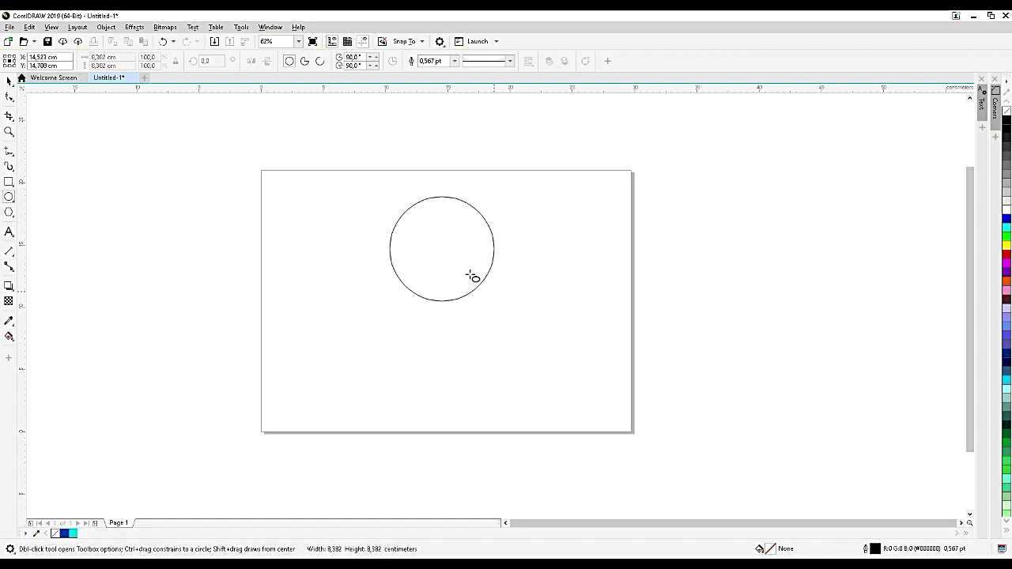
{"action": "key", "text": "space"}
{"action": "mouse_move", "coordinate": [441, 249]}
{"action": "left_mouse_down"}
{"action": "mouse_move", "coordinate": [451, 255]}
{"action": "mouse_move", "coordinate": [448, 249]}
{"action": "left_mouse_up"}
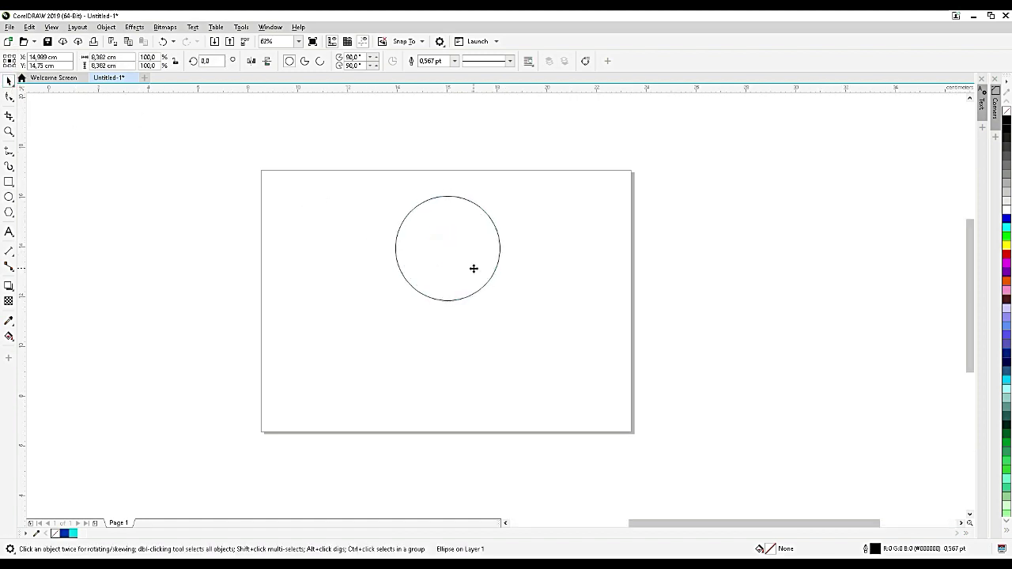
{"action": "scroll", "coordinate": [471, 269], "scroll_direction": "up", "scroll_amount": 2}
{"action": "scroll", "coordinate": [505, 189], "scroll_direction": "down", "scroll_amount": 2}
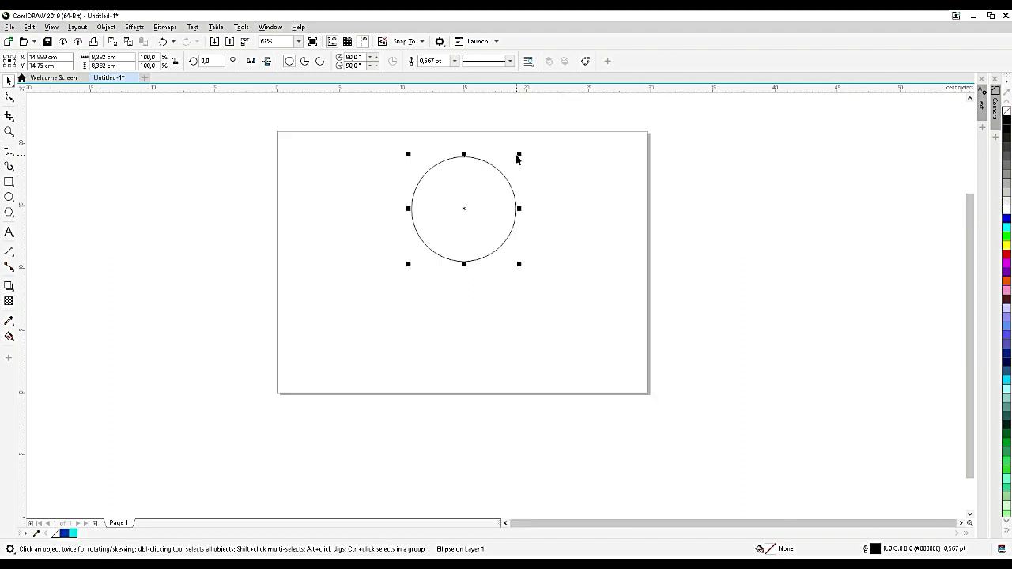
{"action": "left_click_drag", "start_coordinate": [519, 155], "coordinate": [524, 149]}
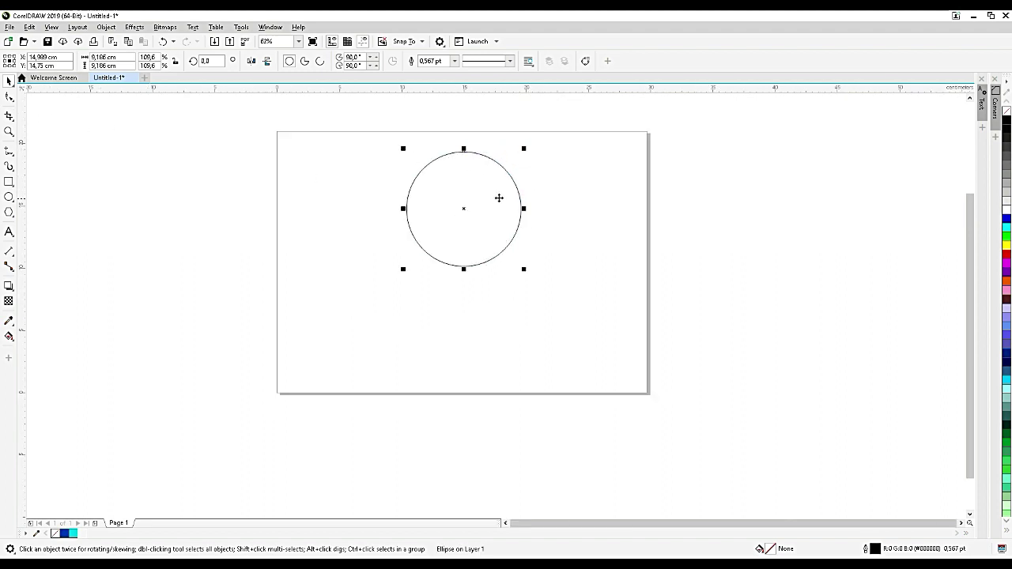
Duplicate the circle in place and shrink the copy about its centre to about 3.4 cm diameter
{"action": "scroll", "coordinate": [498, 193], "scroll_direction": "up", "scroll_amount": 2}
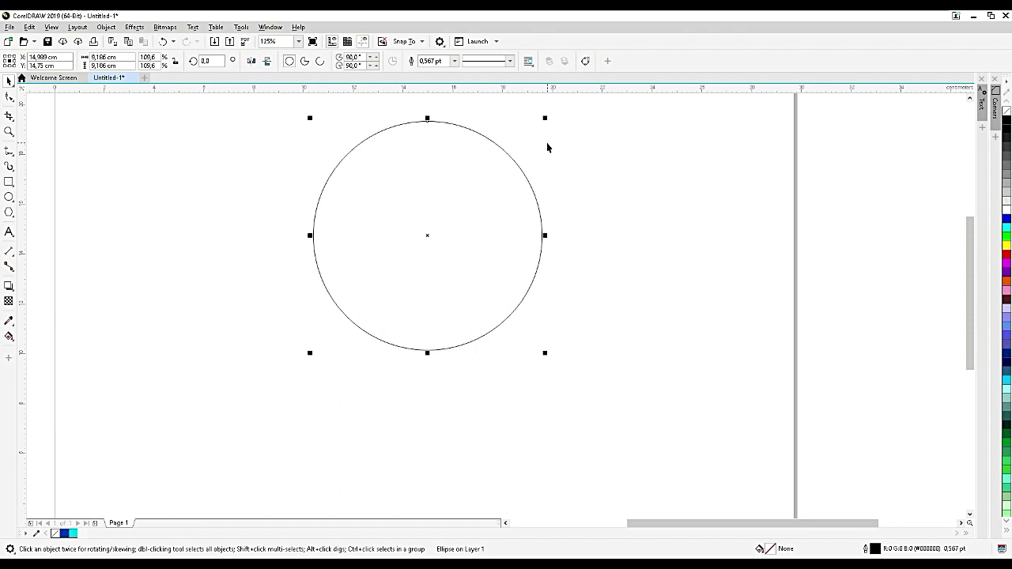
{"action": "key", "text": "ctrl+c"}
{"action": "key", "text": "ctrl+v"}
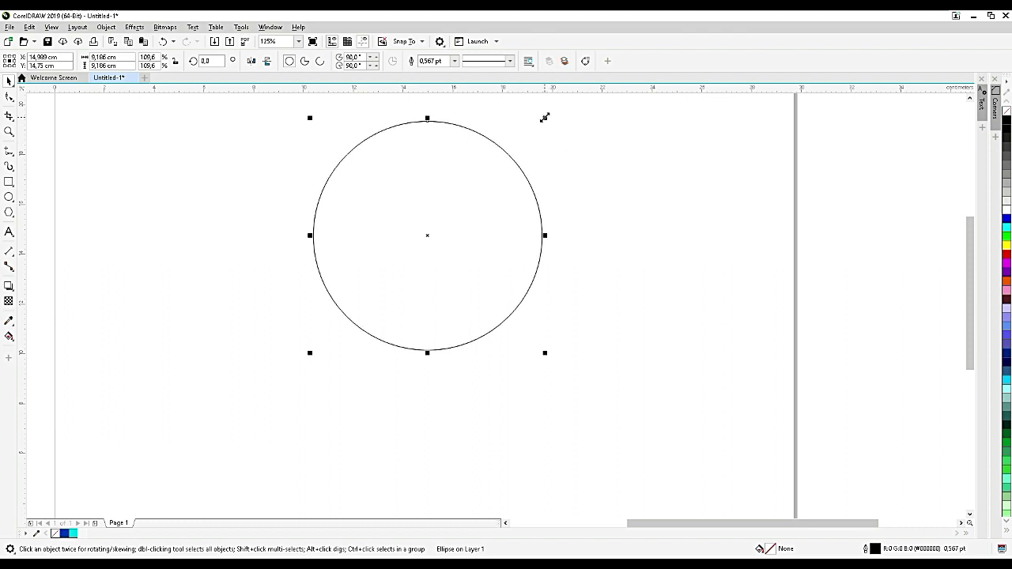
{"action": "left_click_drag", "start_coordinate": [545, 118], "coordinate": [472, 180]}
{"action": "scroll", "coordinate": [437, 197], "scroll_direction": "up", "scroll_amount": 1}
{"action": "scroll", "coordinate": [437, 197], "scroll_direction": "down", "scroll_amount": 1}
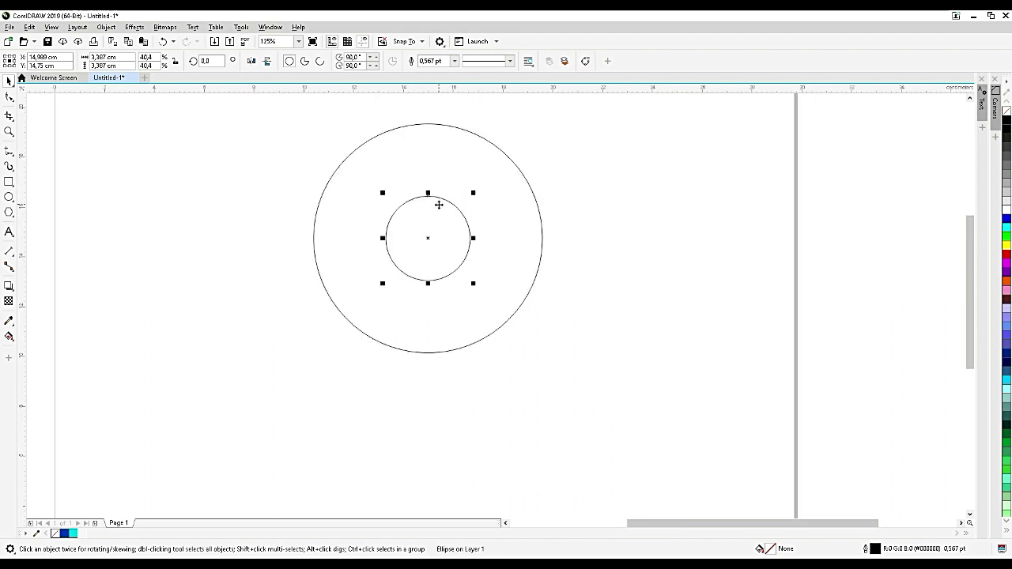
Duplicate the outer circle in place and shrink the copy concentrically to about 6.4 cm diameter
{"action": "left_click", "coordinate": [488, 146]}
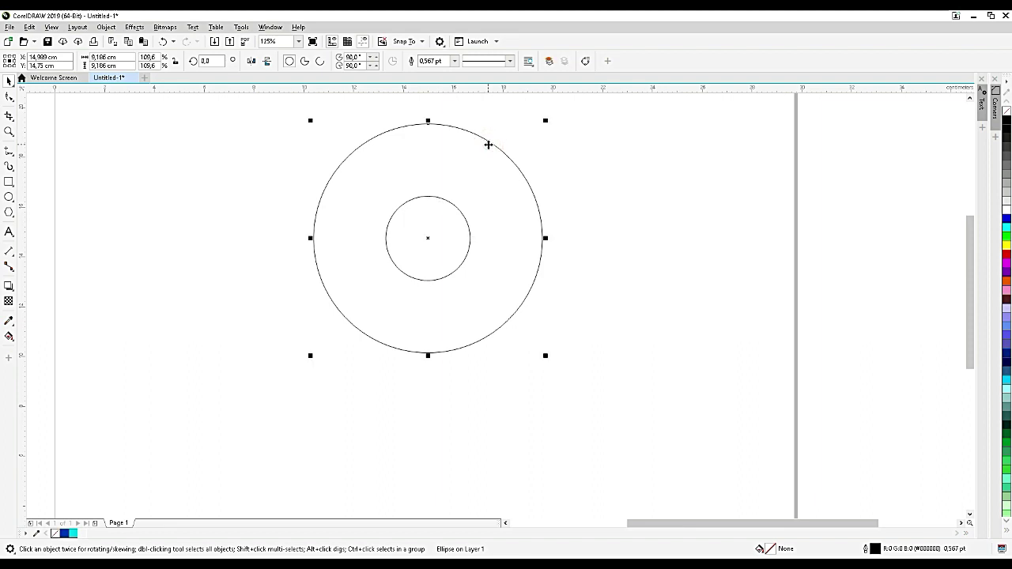
{"action": "key", "text": "ctrl+c"}
{"action": "key", "text": "ctrl+v"}
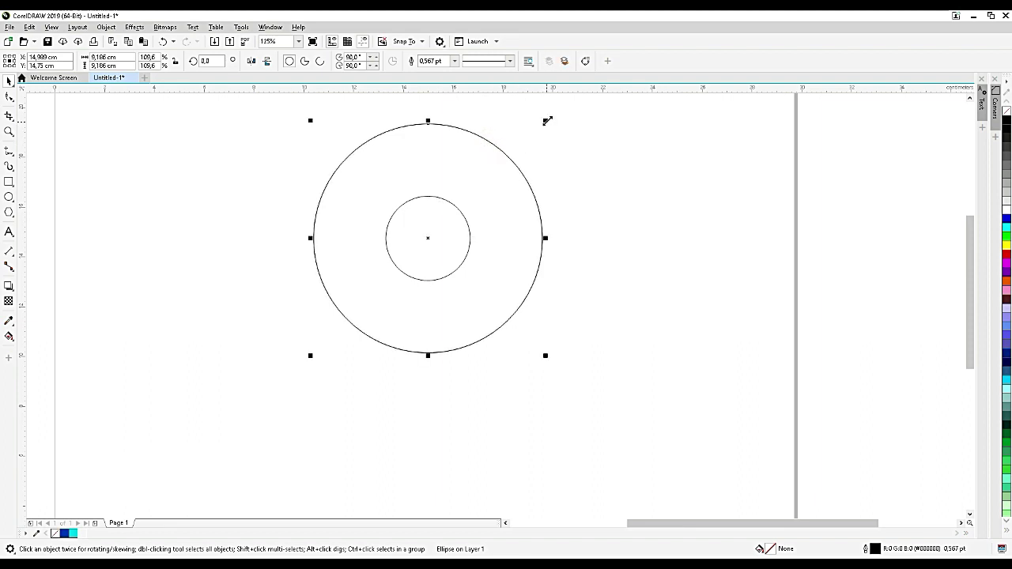
{"action": "left_click_drag", "start_coordinate": [545, 118], "coordinate": [513, 145]}
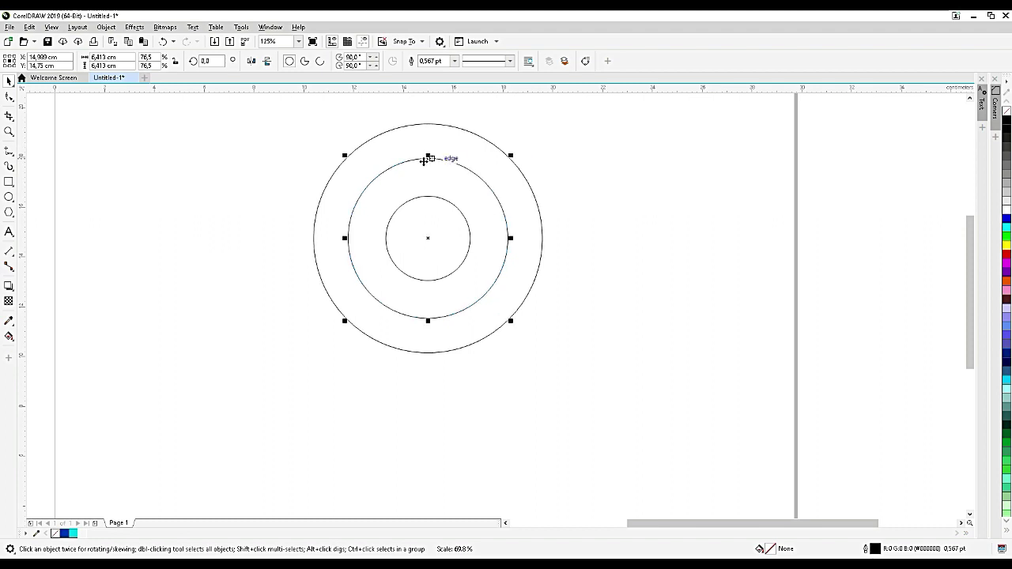
Resize the middle circle to about 6.3 cm diameter and move it up so it touches the outer circle's top quadrant
{"action": "left_click_drag", "start_coordinate": [428, 159], "coordinate": [427, 124]}
{"action": "scroll", "coordinate": [481, 171], "scroll_direction": "up", "scroll_amount": 2}
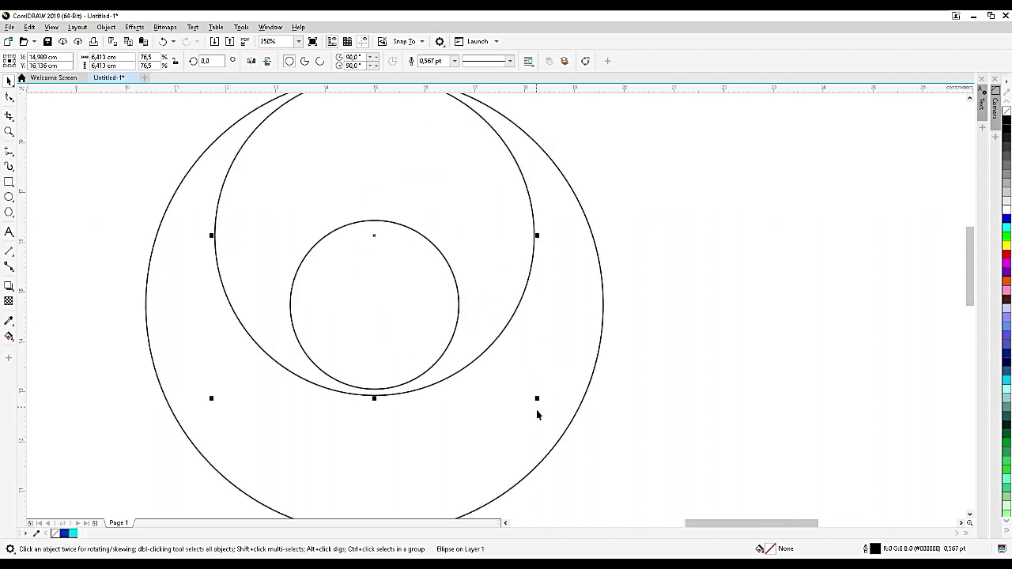
{"action": "left_click_drag", "start_coordinate": [536, 398], "coordinate": [535, 396]}
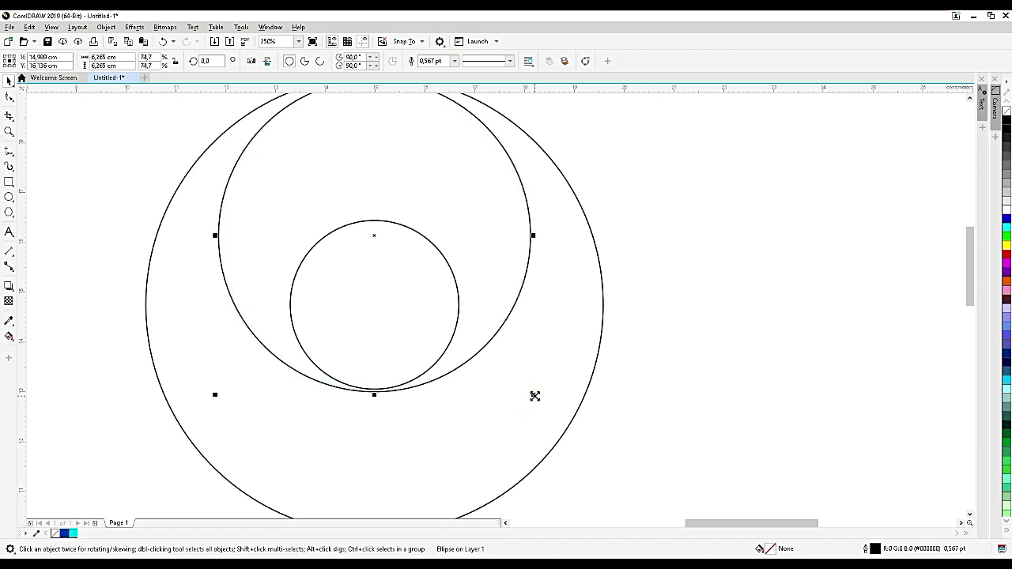
{"action": "scroll", "coordinate": [534, 396], "scroll_direction": "down", "scroll_amount": 2}
{"action": "scroll", "coordinate": [459, 238], "scroll_direction": "up", "scroll_amount": 4}
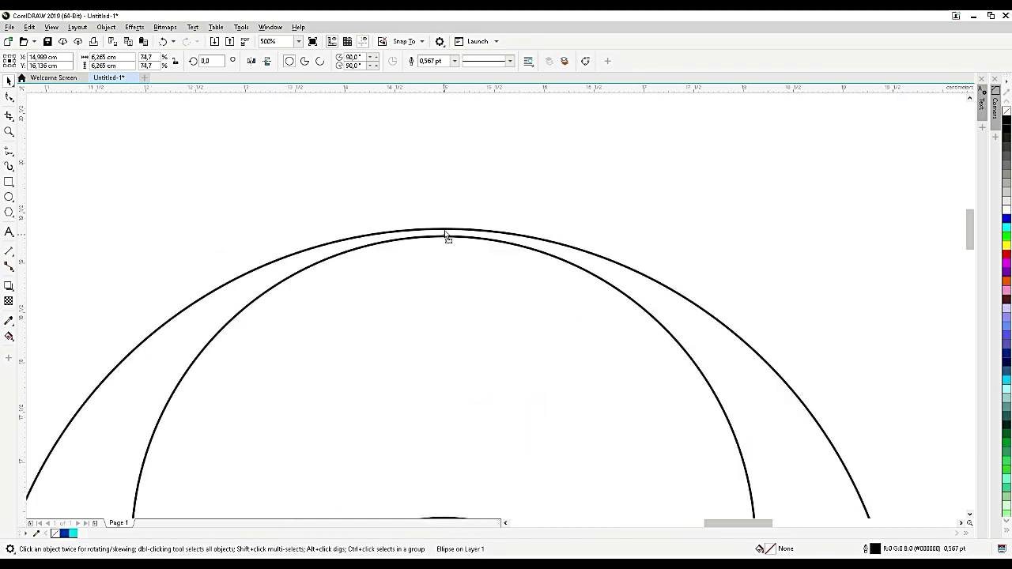
{"action": "left_click_drag", "start_coordinate": [445, 234], "coordinate": [445, 231]}
{"action": "scroll", "coordinate": [445, 229], "scroll_direction": "down", "scroll_amount": 2}
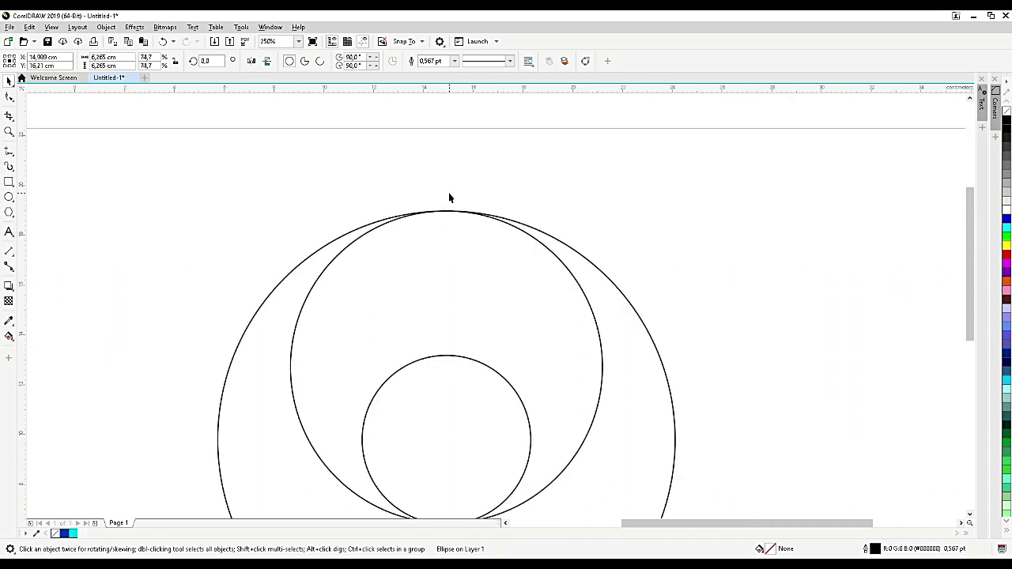
Adjust the middle circle's height to about 6.29 cm so its lower edge meets the bottom of the small inner circle
{"action": "scroll", "coordinate": [448, 198], "scroll_direction": "down", "scroll_amount": 1}
{"action": "scroll", "coordinate": [450, 379], "scroll_direction": "up", "scroll_amount": 3}
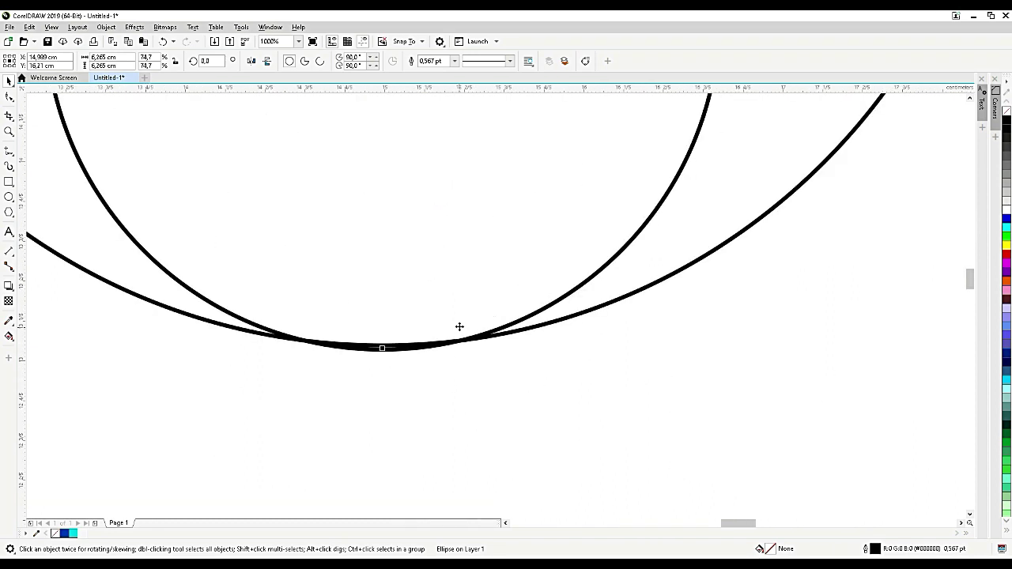
{"action": "left_click", "coordinate": [563, 323]}
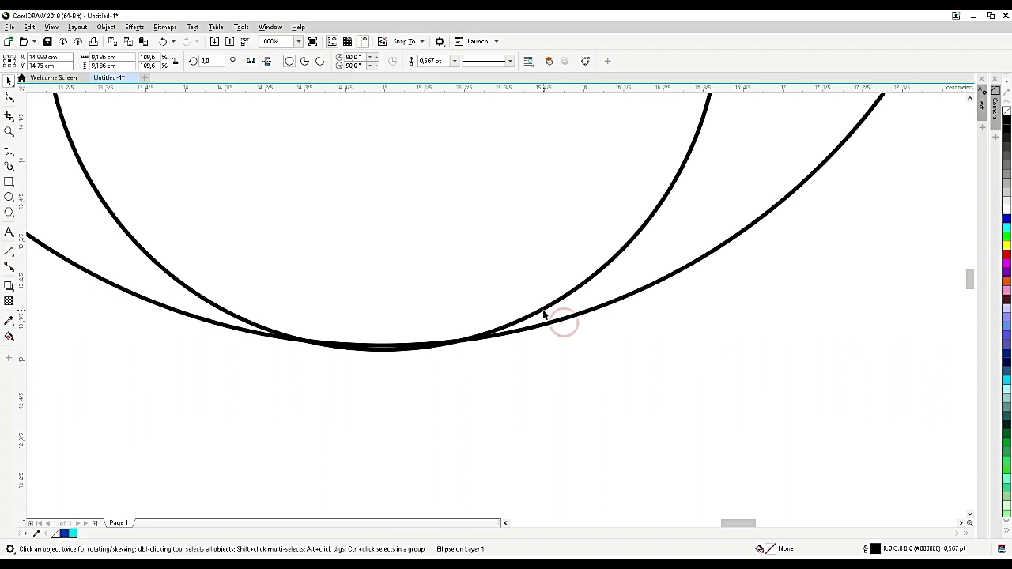
{"action": "scroll", "coordinate": [553, 308], "scroll_direction": "down", "scroll_amount": 2}
{"action": "left_click", "coordinate": [630, 276]}
{"action": "scroll", "coordinate": [468, 333], "scroll_direction": "up", "scroll_amount": 2}
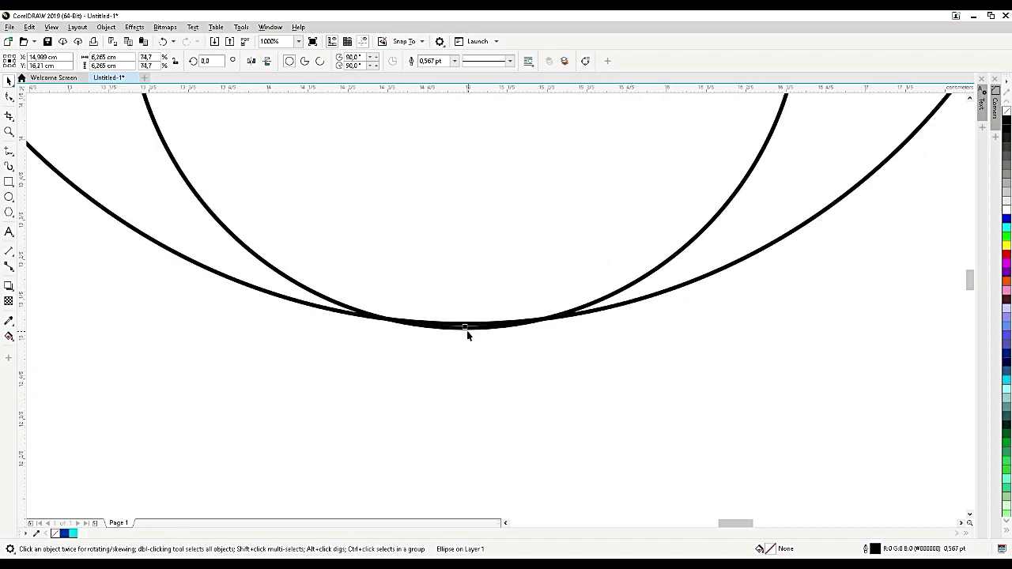
{"action": "scroll", "coordinate": [467, 334], "scroll_direction": "up", "scroll_amount": 2}
{"action": "left_click_drag", "start_coordinate": [459, 309], "coordinate": [459, 325]}
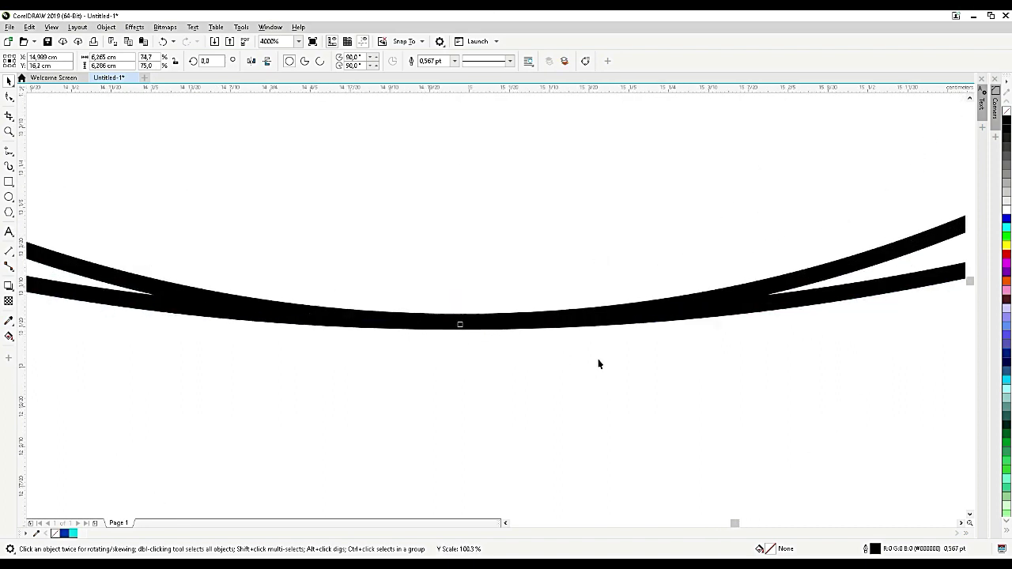
{"action": "scroll", "coordinate": [493, 326], "scroll_direction": "down", "scroll_amount": 5}
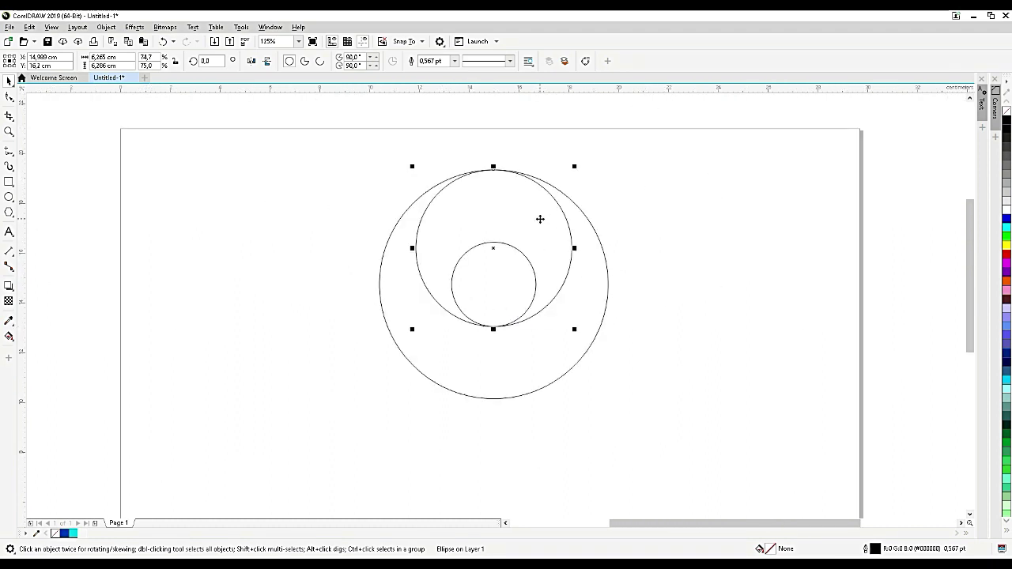
Duplicate the middle circle and move the copy straight down until it touches the outer circle's bottom quadrant
{"action": "key", "text": "ctrl+c"}
{"action": "key", "text": "ctrl+v"}
{"action": "scroll", "coordinate": [497, 346], "scroll_direction": "up", "scroll_amount": 1}
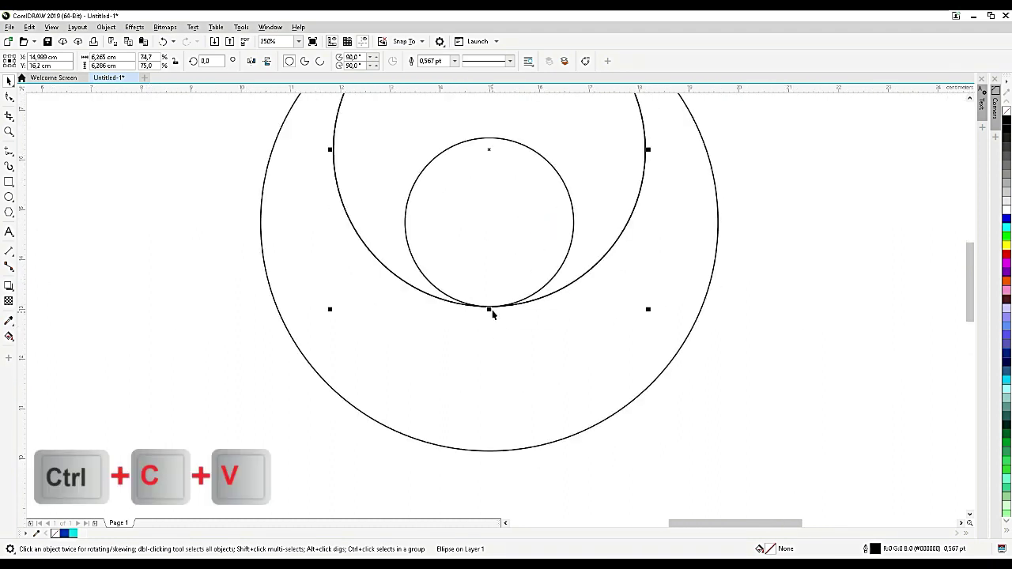
{"action": "left_click_drag", "start_coordinate": [489, 307], "coordinate": [495, 450]}
{"action": "scroll", "coordinate": [612, 381], "scroll_direction": "down", "scroll_amount": 1}
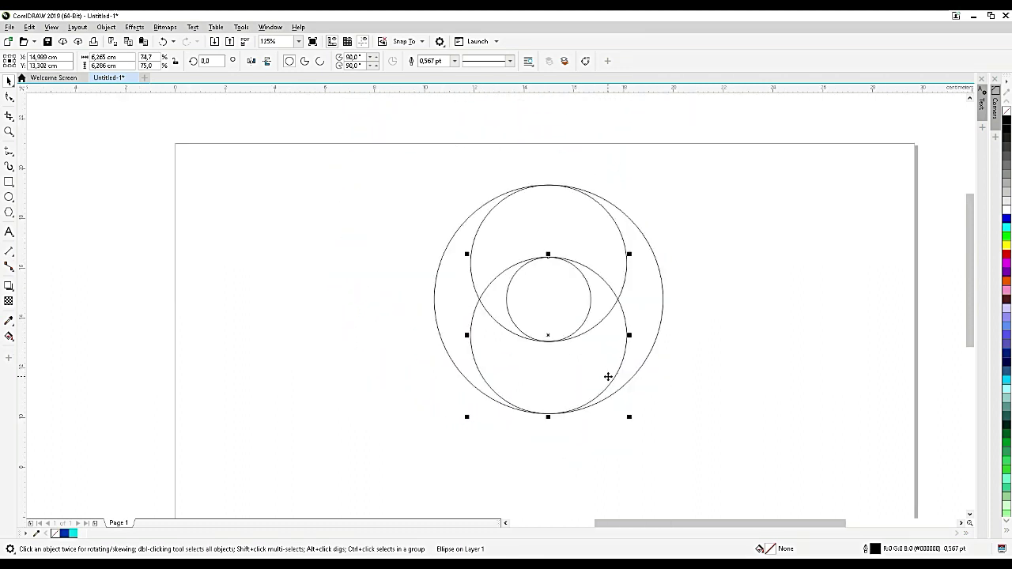
Duplicate the lower middle-sized circle and align the copy's centre vertically with the outer circle's centre
{"action": "key", "text": "ctrl+c"}
{"action": "key", "text": "ctrl+v"}
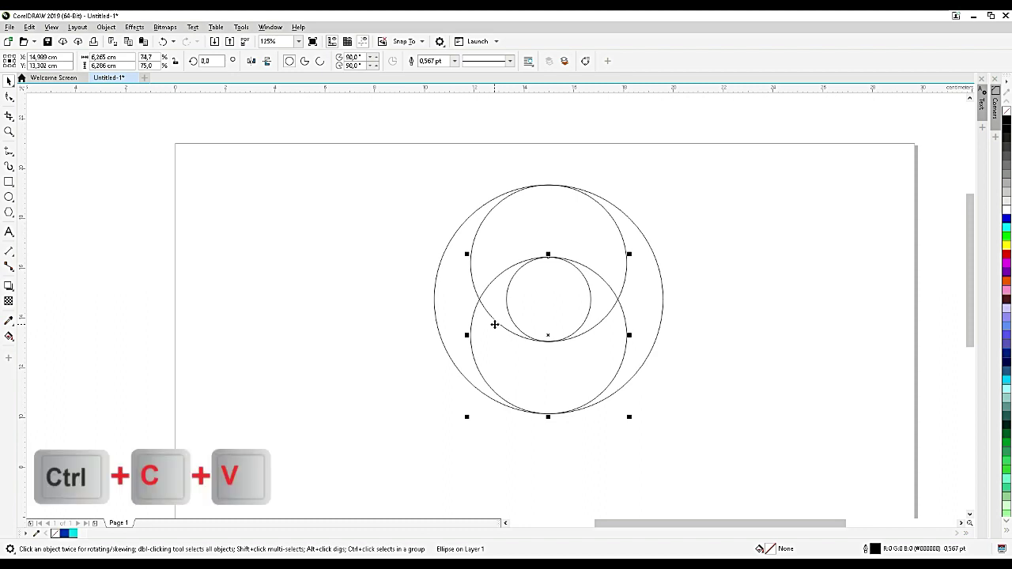
{"action": "left_click", "coordinate": [452, 298], "text": "shift"}
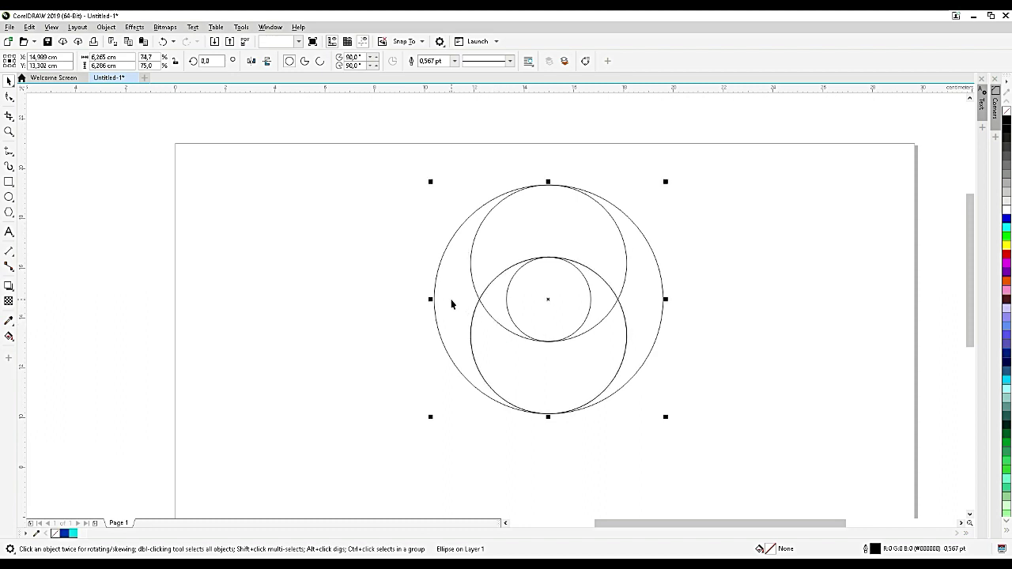
{"action": "key", "text": "e"}
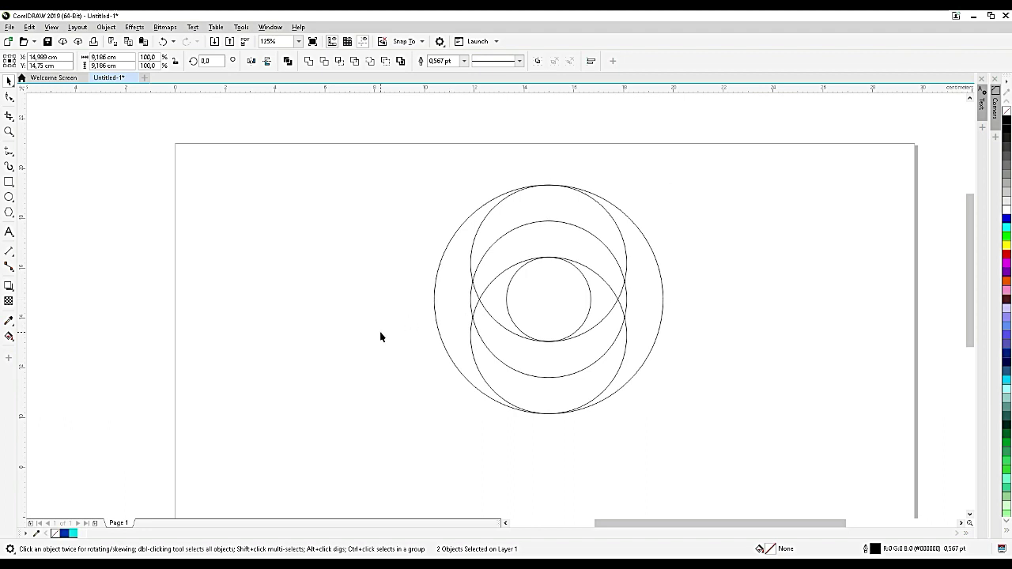
Move the vertically centred copy sideways by its left quadrant so it touches the outer circle's left quadrant
{"action": "scroll", "coordinate": [379, 336], "scroll_direction": "up", "scroll_amount": 3}
{"action": "left_click", "coordinate": [496, 289]}
{"action": "scroll", "coordinate": [494, 289], "scroll_direction": "up", "scroll_amount": 5}
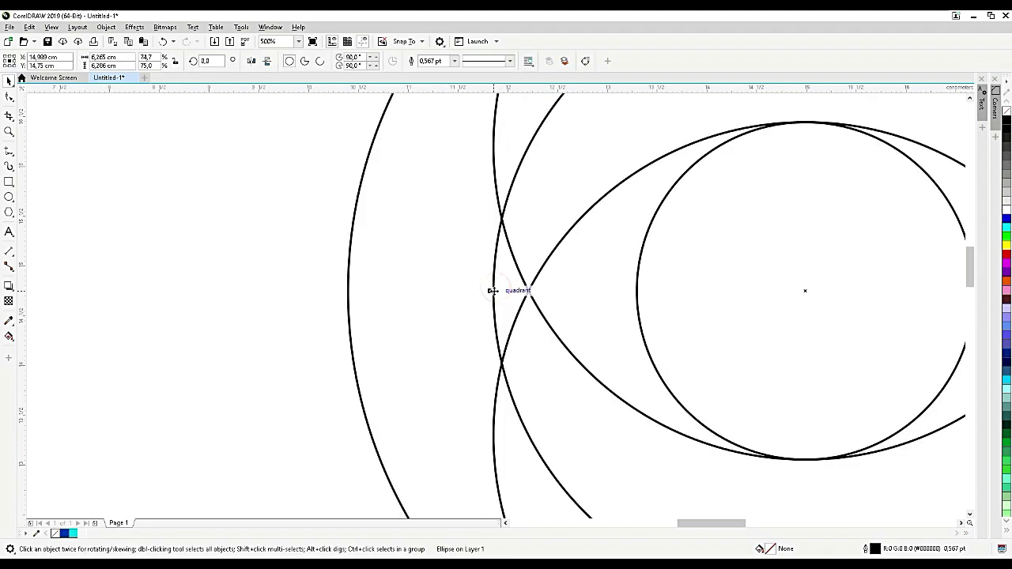
{"action": "left_click_drag", "start_coordinate": [494, 291], "coordinate": [346, 293]}
{"action": "scroll", "coordinate": [320, 286], "scroll_direction": "down", "scroll_amount": 8}
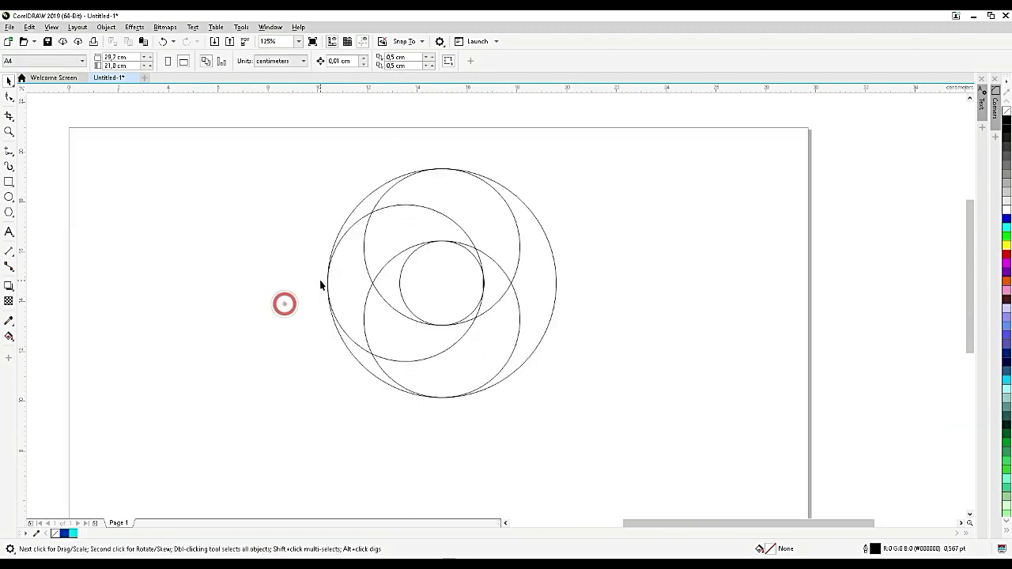
Group all five circles and apply Smart Fill in slate blue to the two crescent regions along the top of the figure
{"action": "left_click_drag", "start_coordinate": [190, 140], "coordinate": [648, 483]}
{"action": "key", "text": "ctrl+g"}
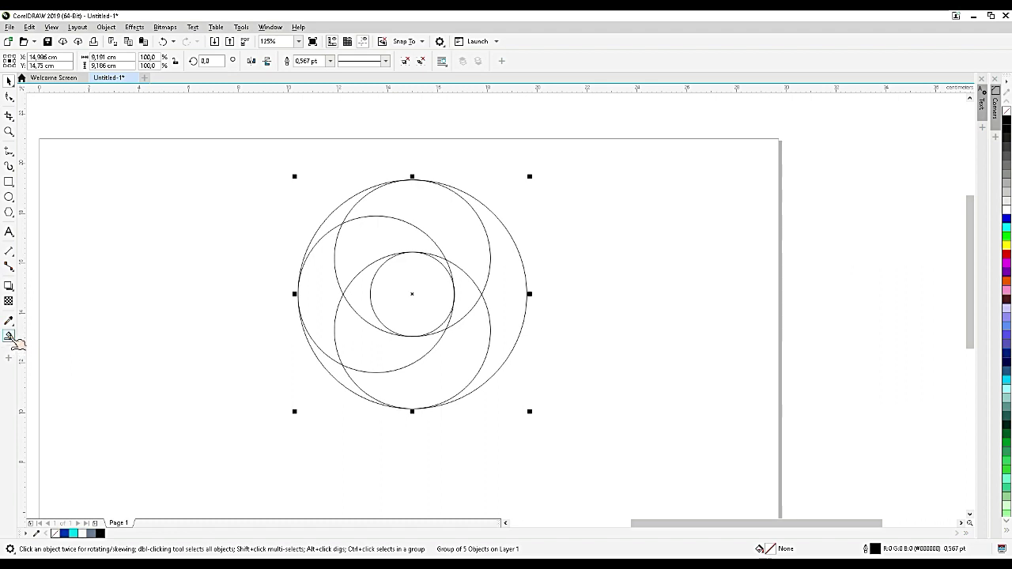
{"action": "left_click", "coordinate": [10, 337]}
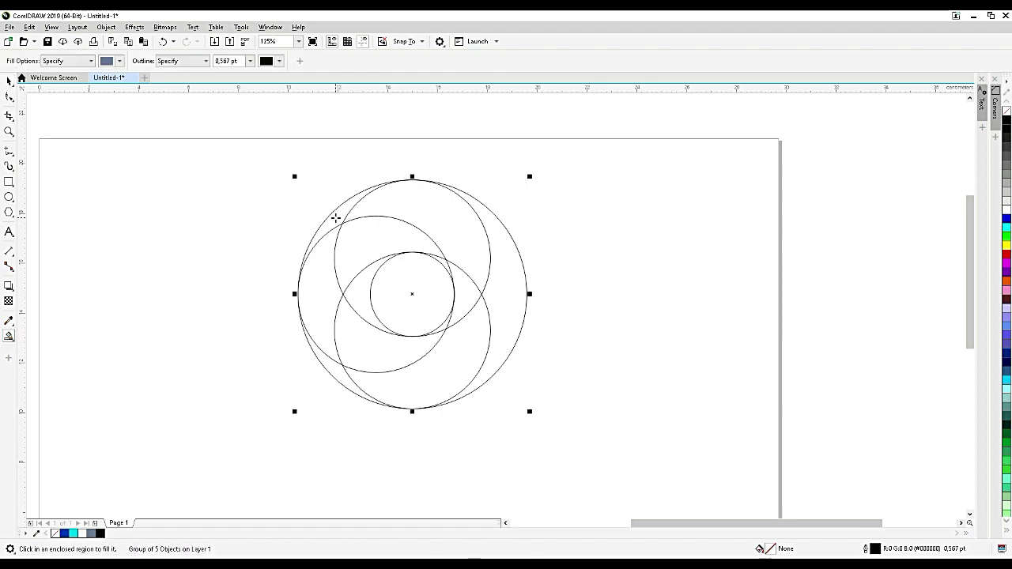
{"action": "left_click", "coordinate": [335, 217]}
{"action": "left_click", "coordinate": [422, 213]}
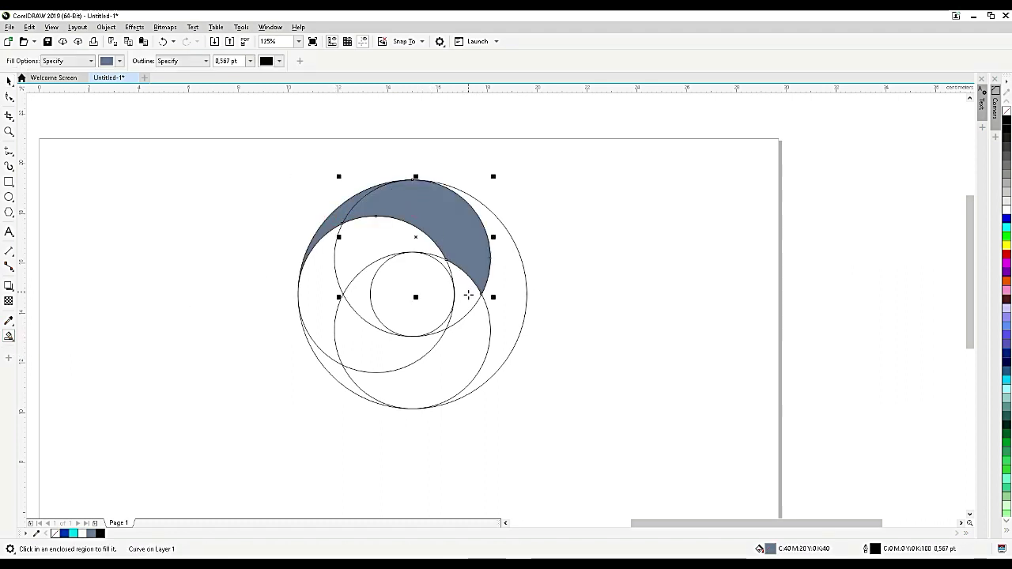
Smart Fill the region just right of the small inner circle and the thin sliver along its lower-right edge
{"action": "left_click", "coordinate": [463, 297]}
{"action": "scroll", "coordinate": [441, 313], "scroll_direction": "up", "scroll_amount": 2}
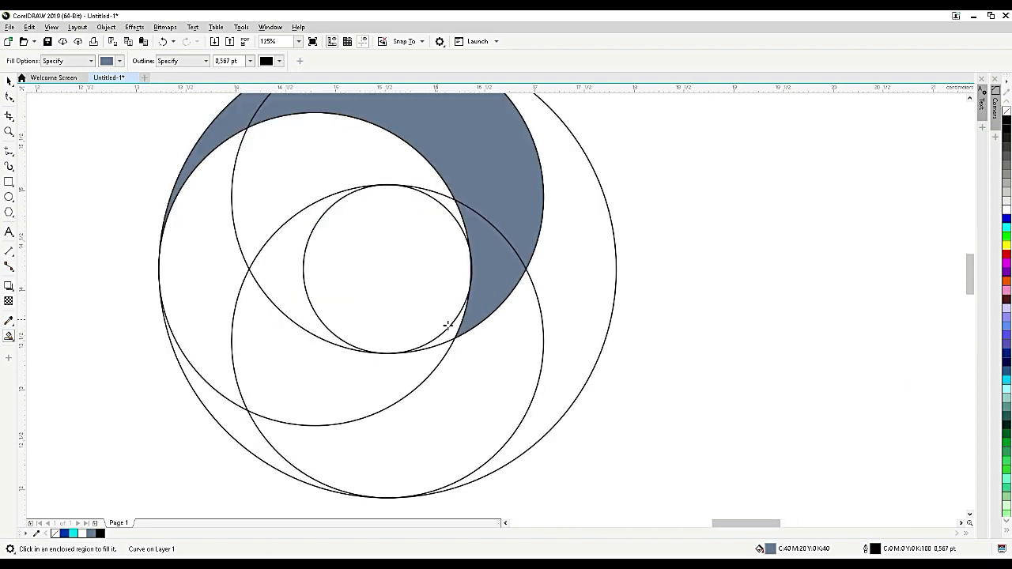
{"action": "left_click", "coordinate": [453, 334]}
{"action": "scroll", "coordinate": [529, 359], "scroll_direction": "down", "scroll_amount": 1}
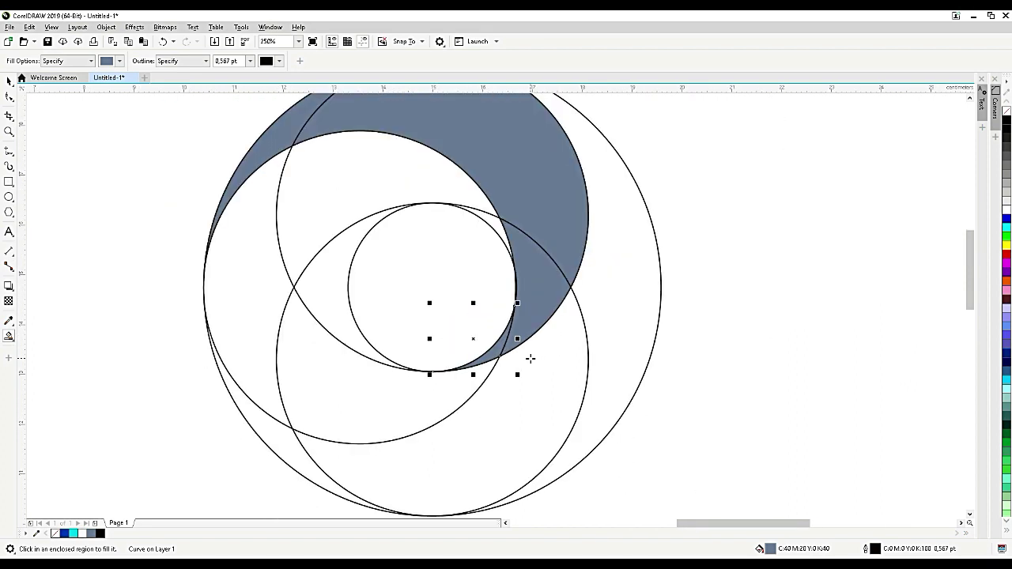
Smart Fill the crescent inside the left circle and the adjoining region above the small inner circle
{"action": "left_click", "coordinate": [254, 293]}
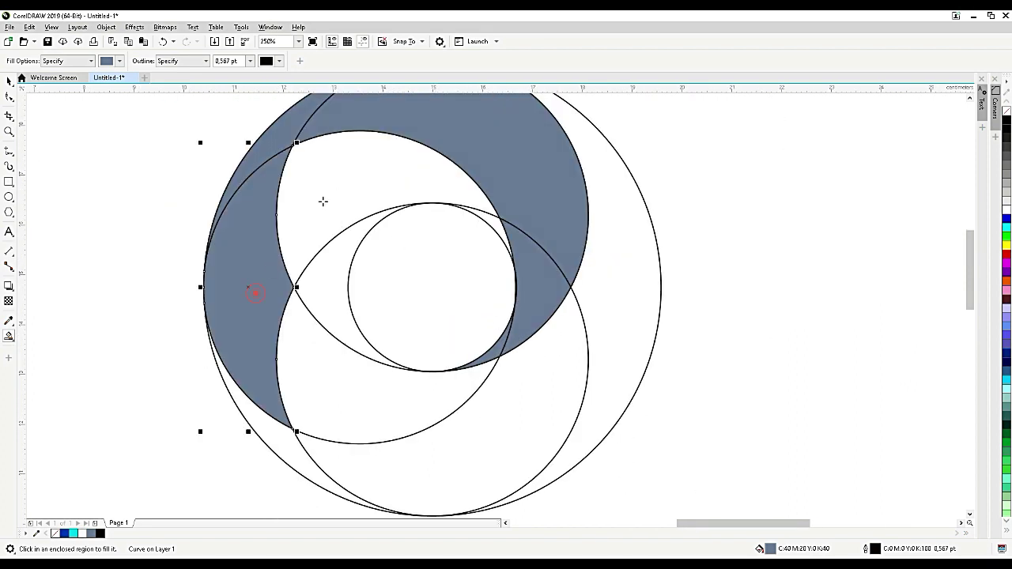
{"action": "left_click", "coordinate": [324, 202]}
Draw a short vertical line about 0.91 cm long across the tangent point at the top of the small inner circle
{"action": "scroll", "coordinate": [440, 208], "scroll_direction": "up", "scroll_amount": 1}
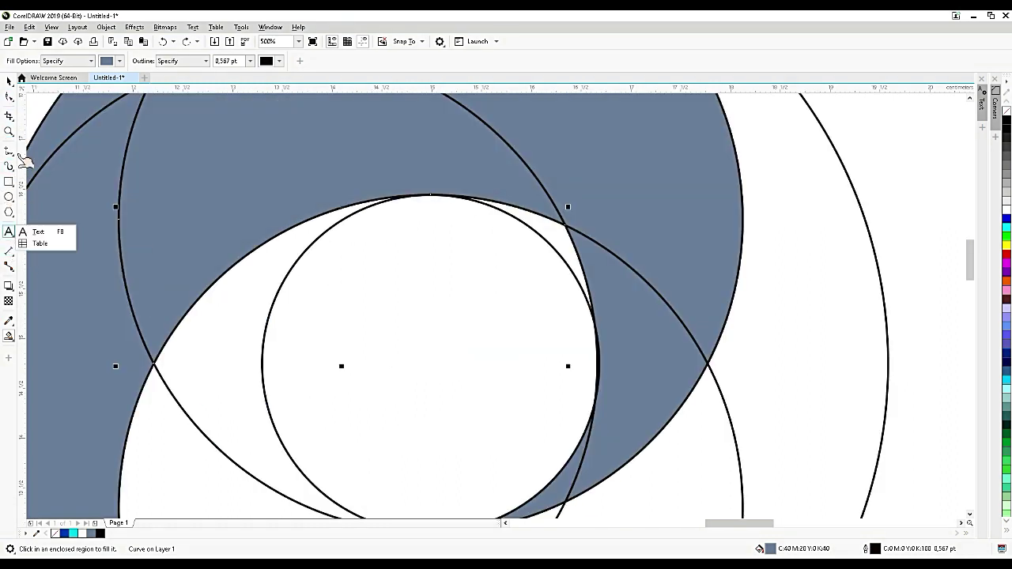
{"action": "left_click", "coordinate": [14, 256]}
{"action": "left_click", "coordinate": [45, 170]}
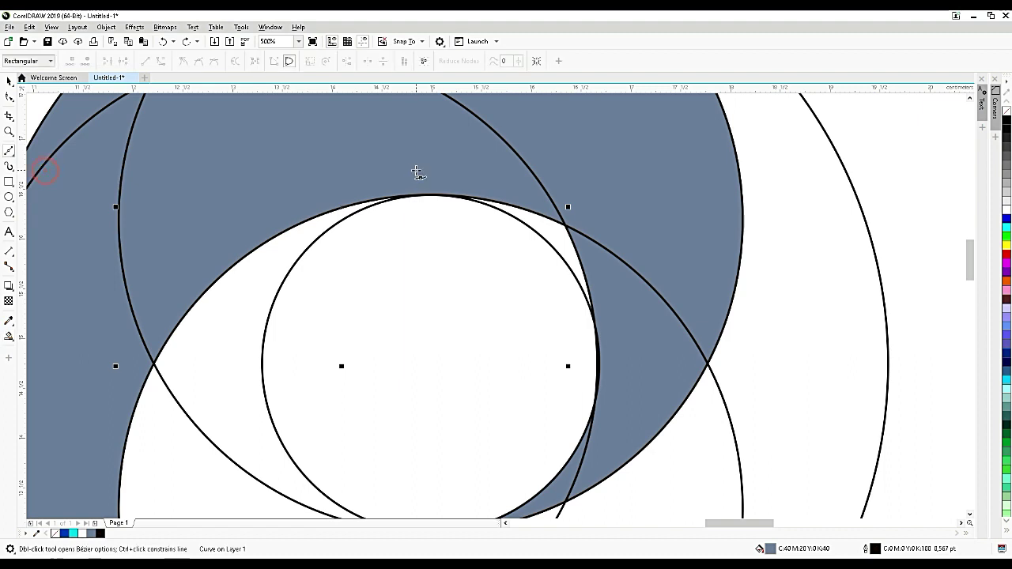
{"action": "left_click", "coordinate": [424, 156]}
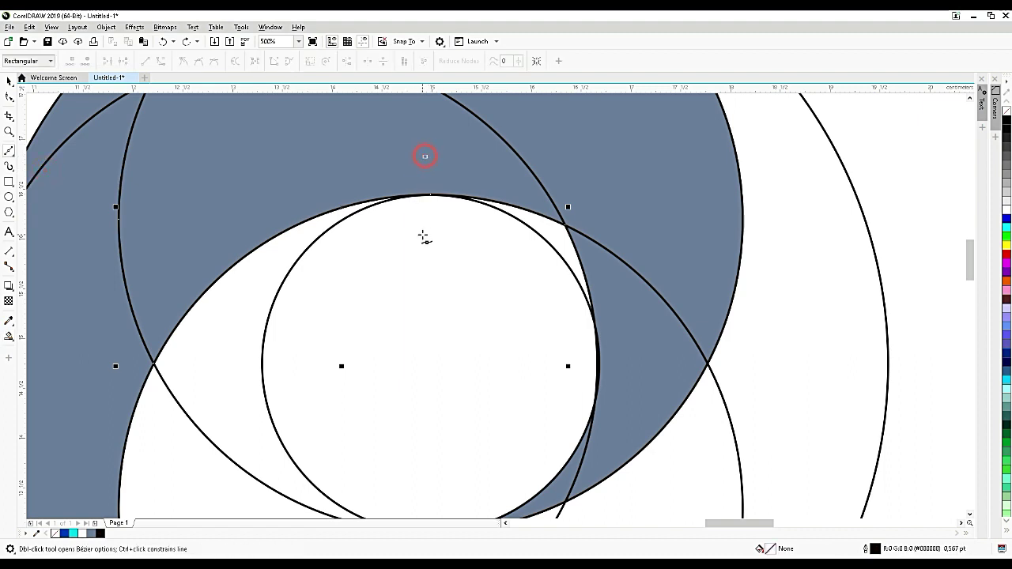
{"action": "left_click", "coordinate": [424, 250]}
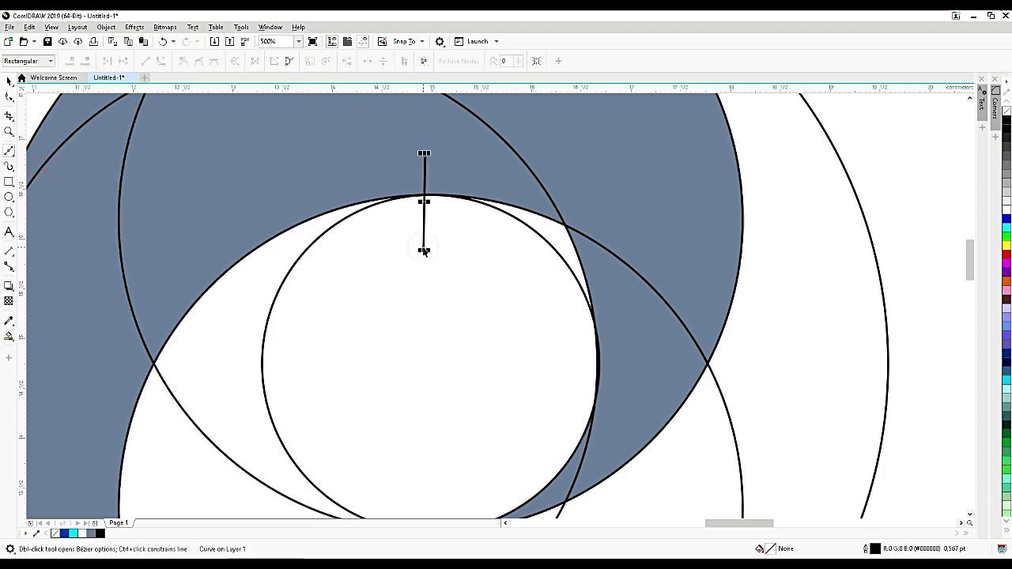
{"action": "key", "text": "space"}
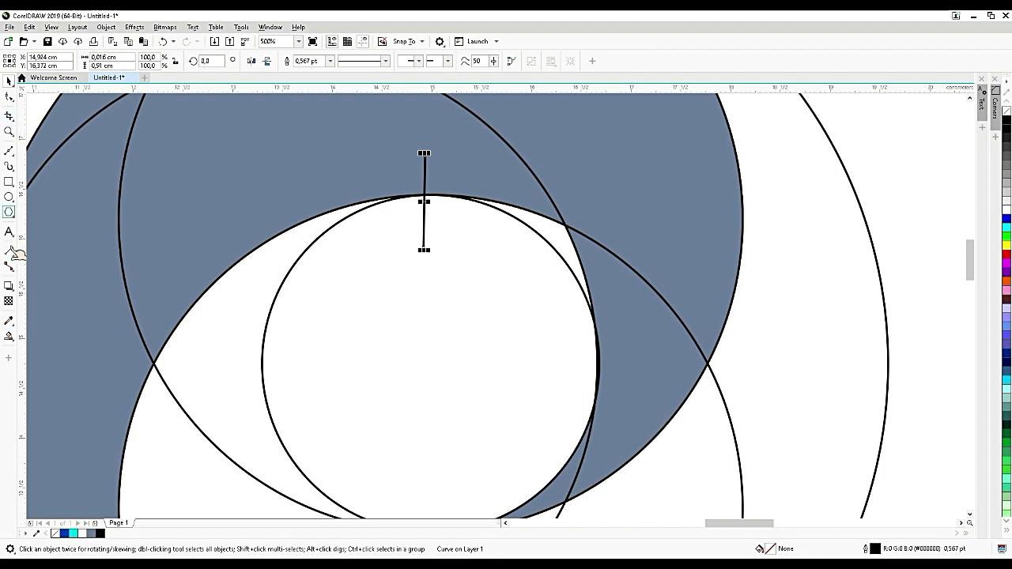
Smart Fill the thin sliver at the small inner circle's upper right, the region to its left and the region below it
{"action": "left_click", "coordinate": [9, 336]}
{"action": "left_click", "coordinate": [549, 232]}
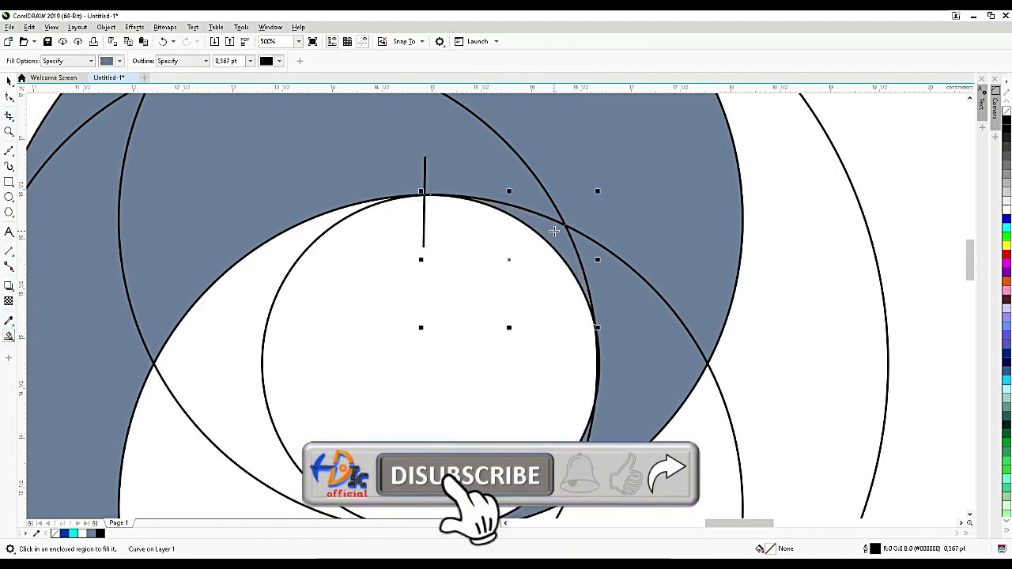
{"action": "left_click", "coordinate": [238, 296]}
{"action": "scroll", "coordinate": [312, 261], "scroll_direction": "down", "scroll_amount": 4}
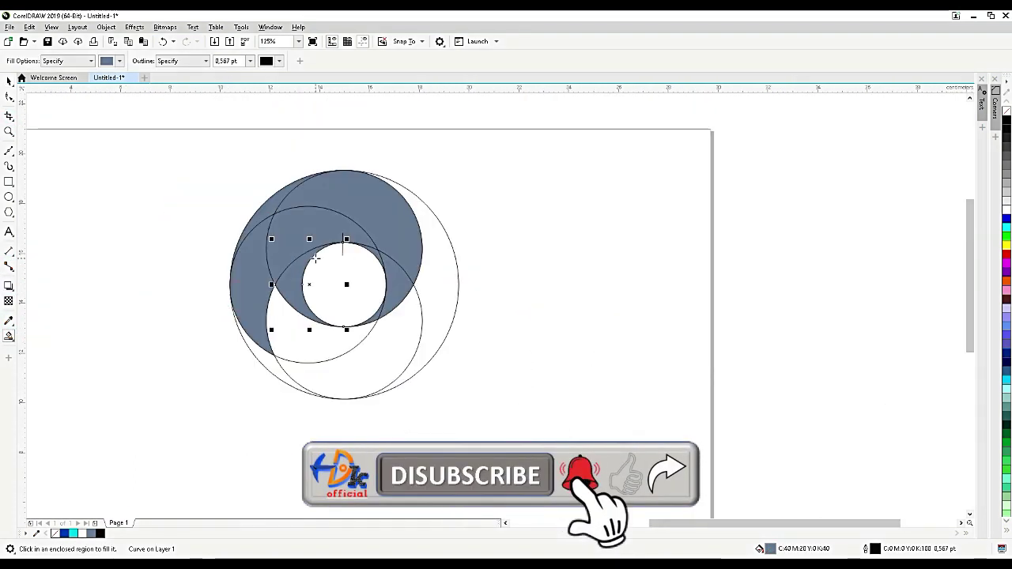
{"action": "left_click", "coordinate": [310, 341]}
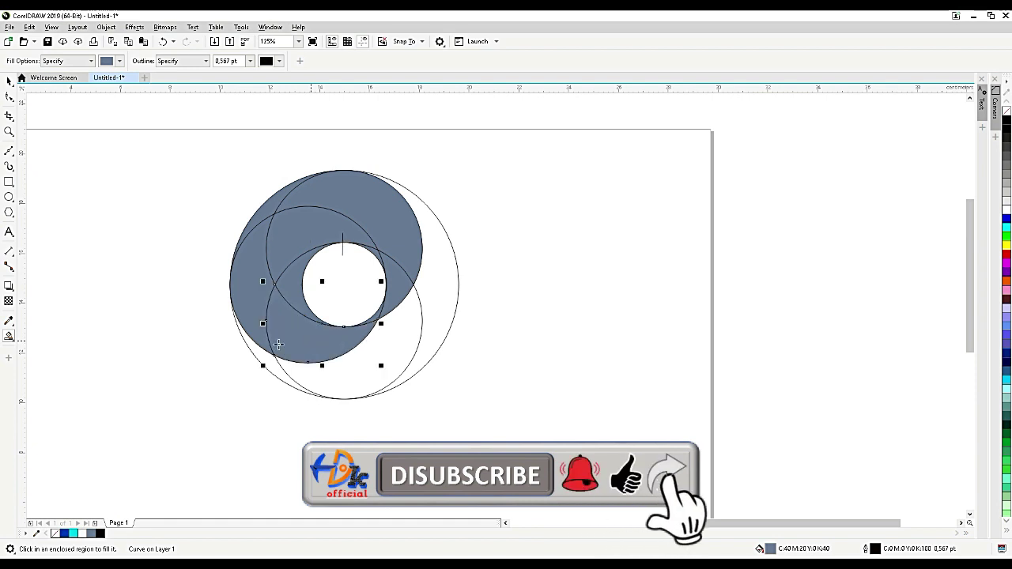
{"action": "scroll", "coordinate": [265, 354], "scroll_direction": "up", "scroll_amount": 2}
{"action": "left_click", "coordinate": [269, 374]}
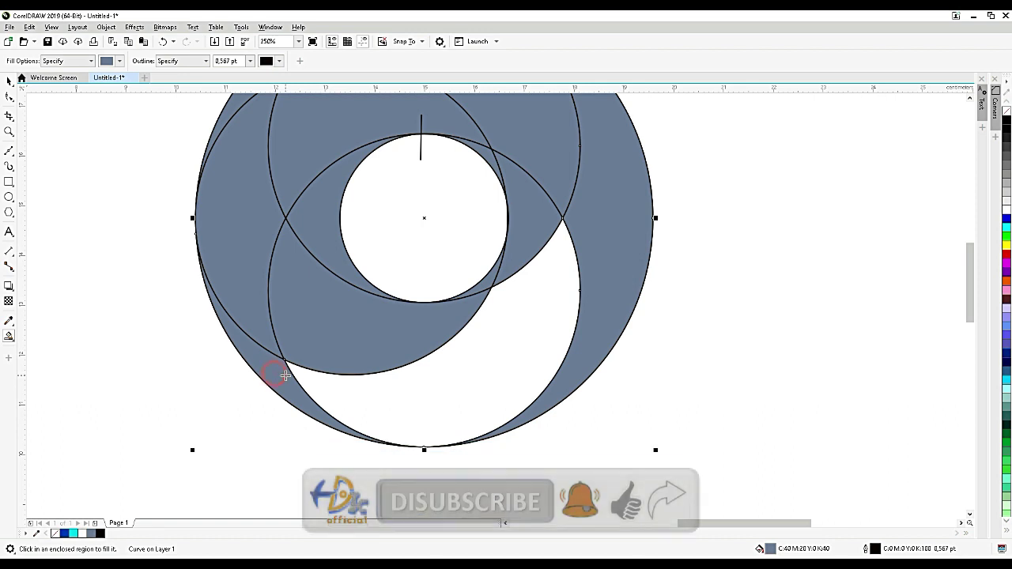
{"action": "scroll", "coordinate": [419, 381], "scroll_direction": "down", "scroll_amount": 2}
{"action": "key", "text": "ctrl+z"}
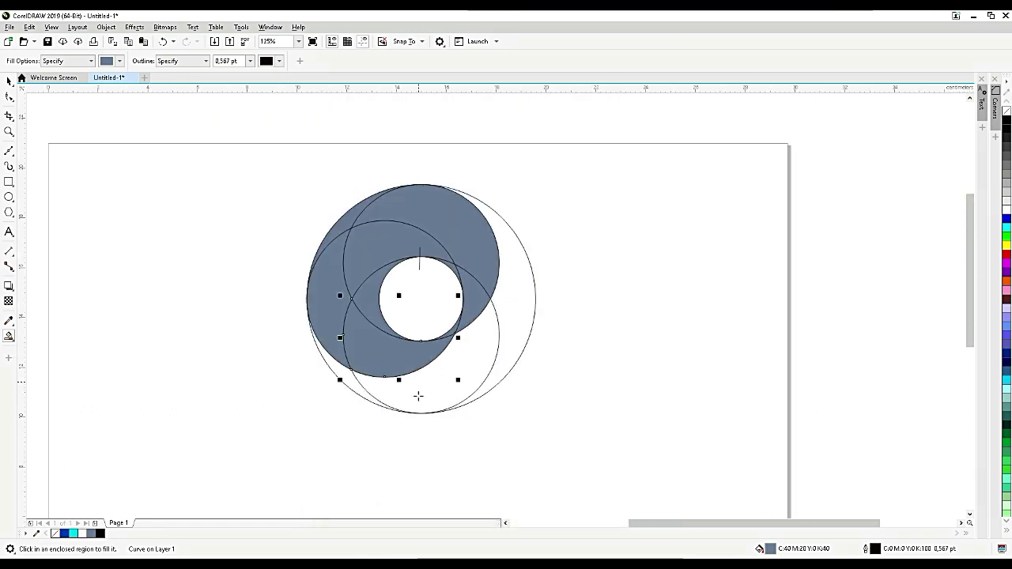
Draw a short vertical line about 0.91 cm long across the tangent point at the bottom of the outer circle
{"action": "scroll", "coordinate": [420, 427], "scroll_direction": "up", "scroll_amount": 2}
{"action": "scroll", "coordinate": [435, 405], "scroll_direction": "up", "scroll_amount": 2}
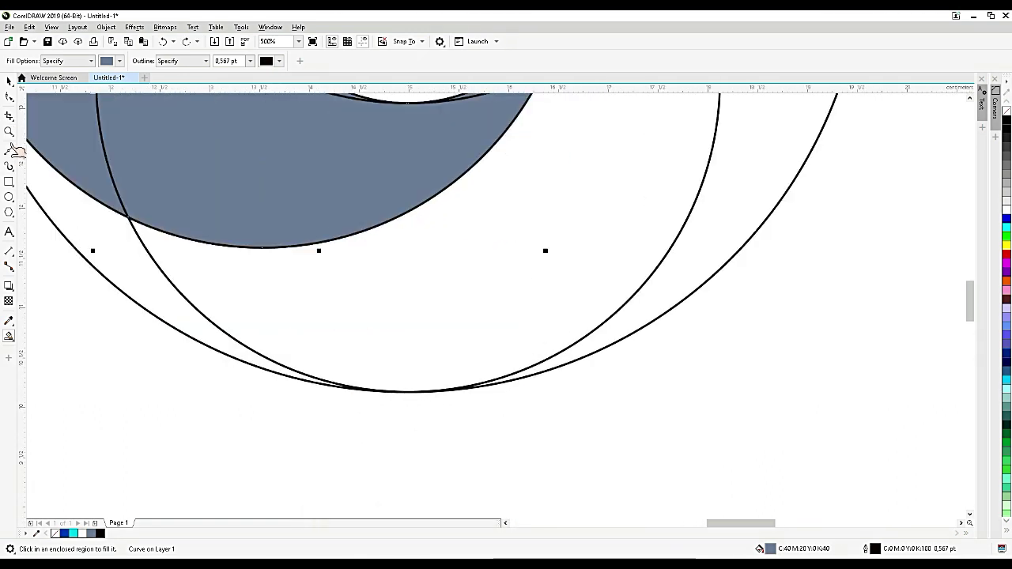
{"action": "left_click", "coordinate": [10, 149]}
{"action": "left_click", "coordinate": [407, 346]}
{"action": "left_click", "coordinate": [408, 444]}
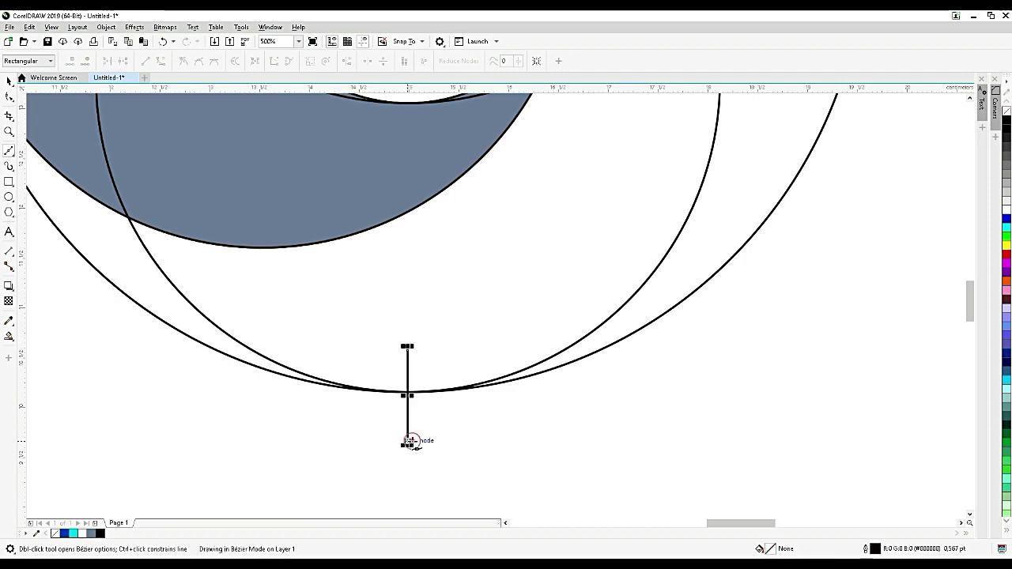
{"action": "key", "text": "space"}
Smart Fill the lower-left crescent and the right-hand crescent along the inside of the outer circle
{"action": "scroll", "coordinate": [351, 395], "scroll_direction": "down", "scroll_amount": 4}
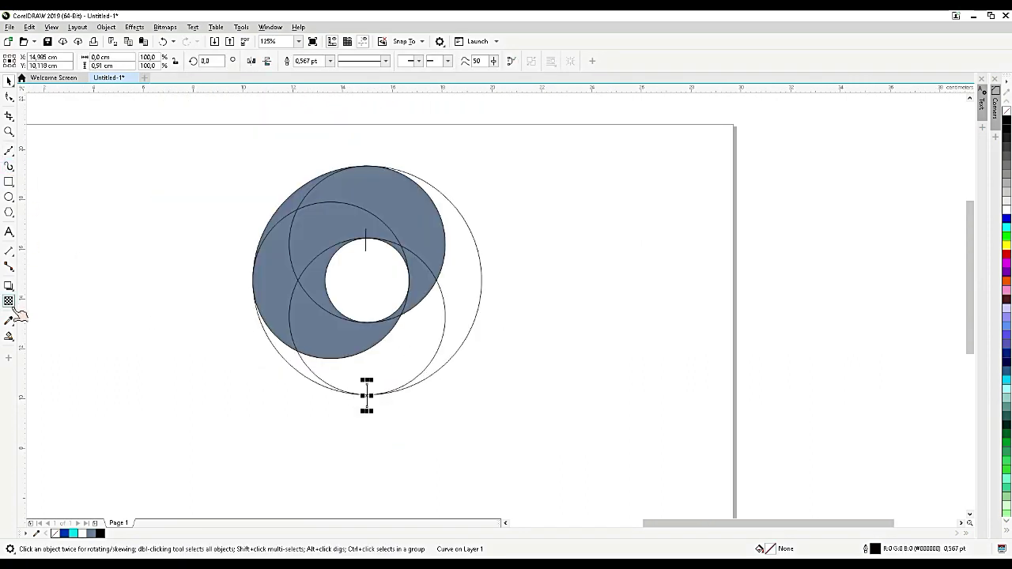
{"action": "left_click", "coordinate": [8, 336]}
{"action": "left_click", "coordinate": [295, 360]}
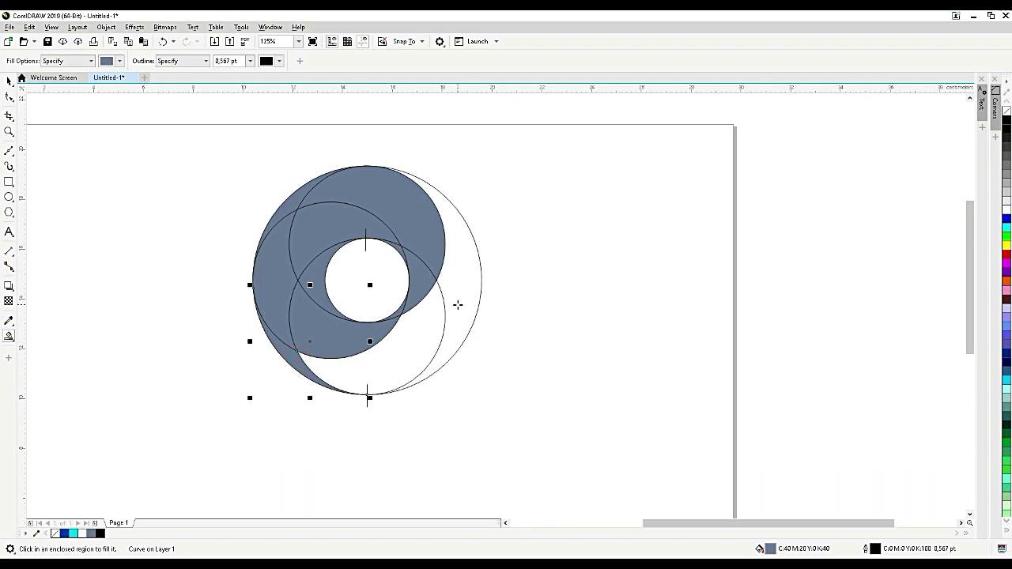
{"action": "left_click", "coordinate": [457, 305]}
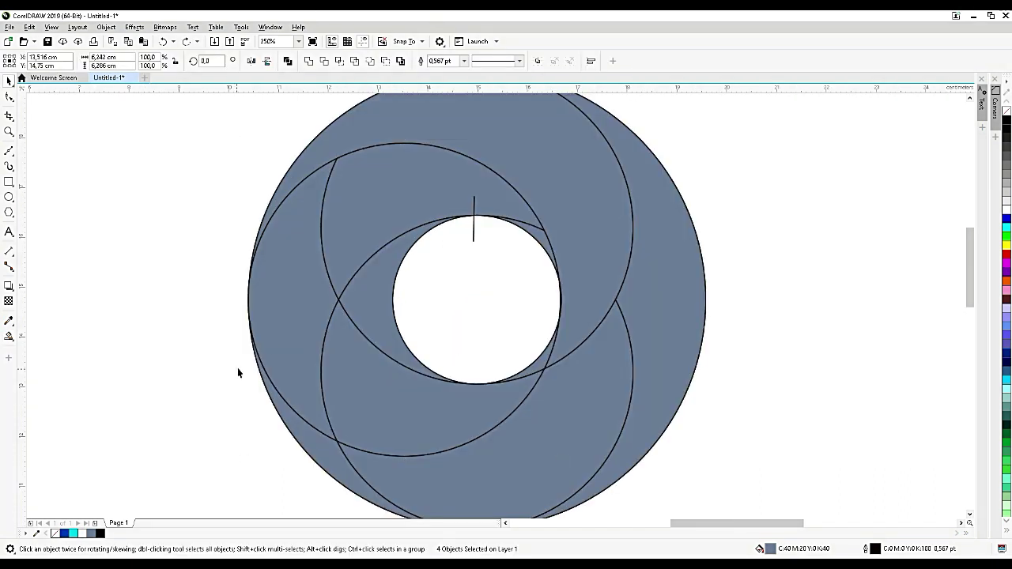
Weld the left crescent, the region above the small inner circle and the lower-left outer crescent into one shape
{"action": "left_click", "coordinate": [237, 367]}
{"action": "left_click", "coordinate": [305, 317]}
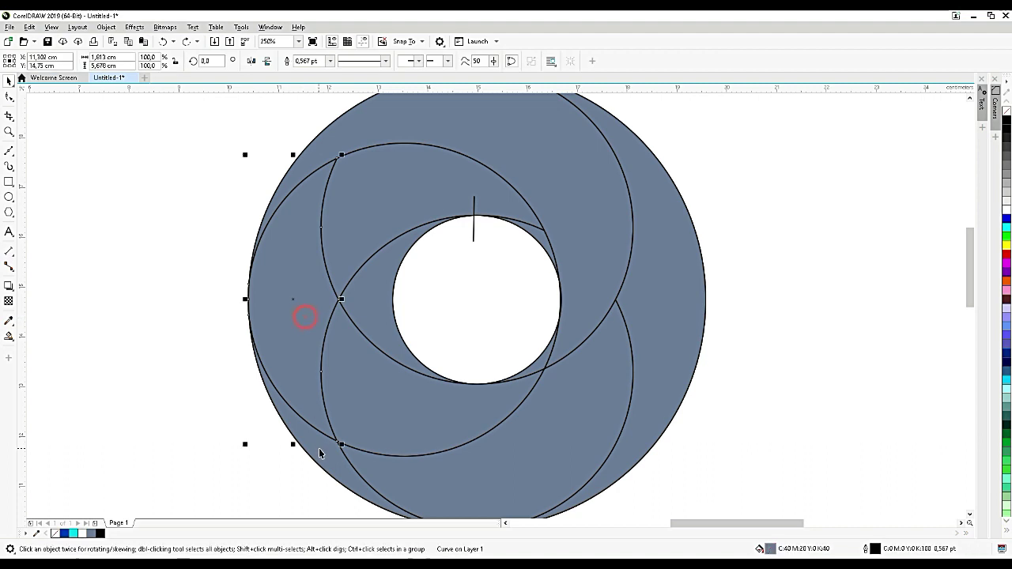
{"action": "left_click", "coordinate": [418, 170]}
{"action": "left_click", "coordinate": [305, 256], "text": "shift"}
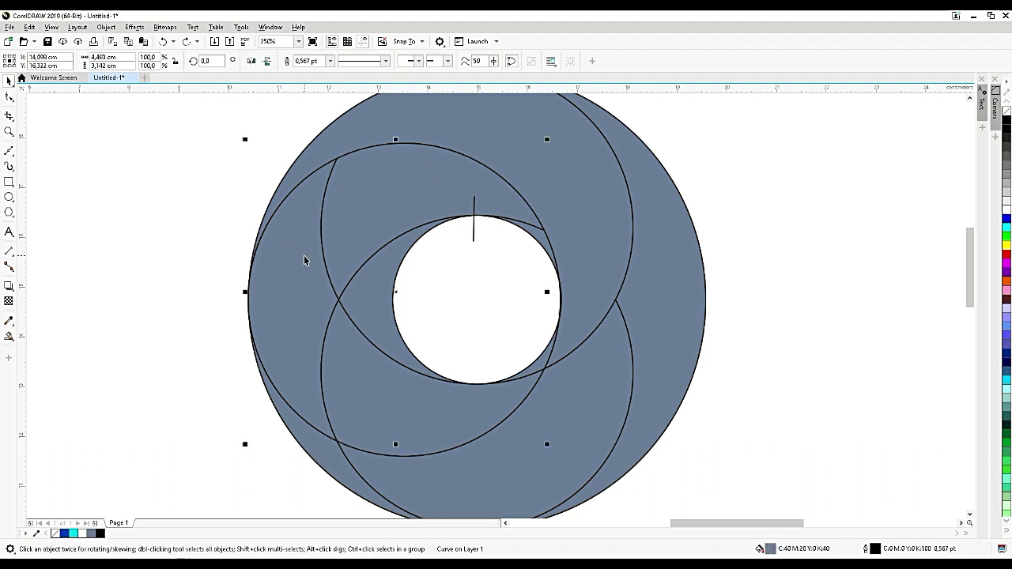
{"action": "left_click", "coordinate": [323, 451], "text": "shift"}
{"action": "left_click", "coordinate": [309, 61]}
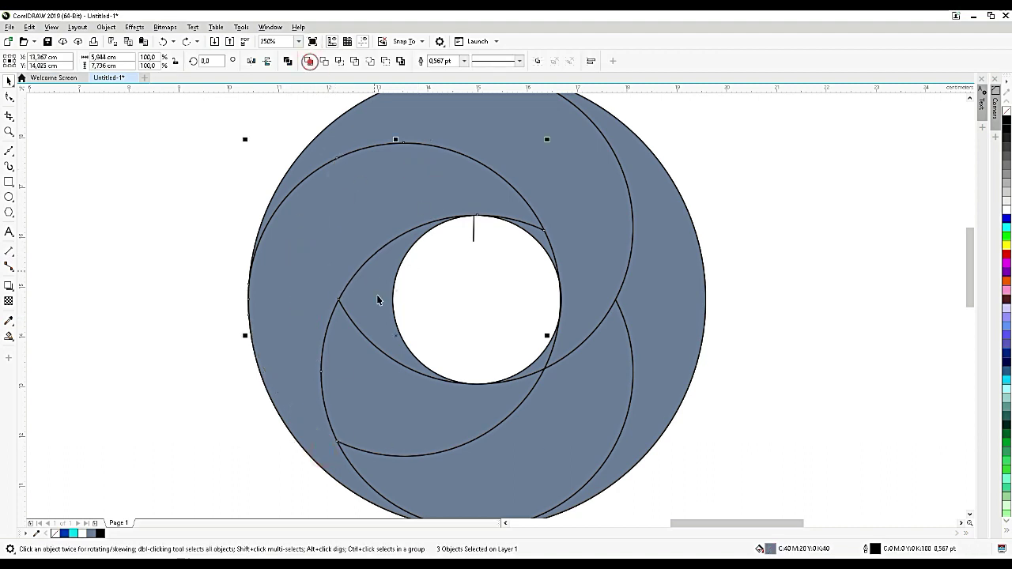
Weld the filled region below the small inner circle with the region directly to its left
{"action": "left_click", "coordinate": [380, 388]}
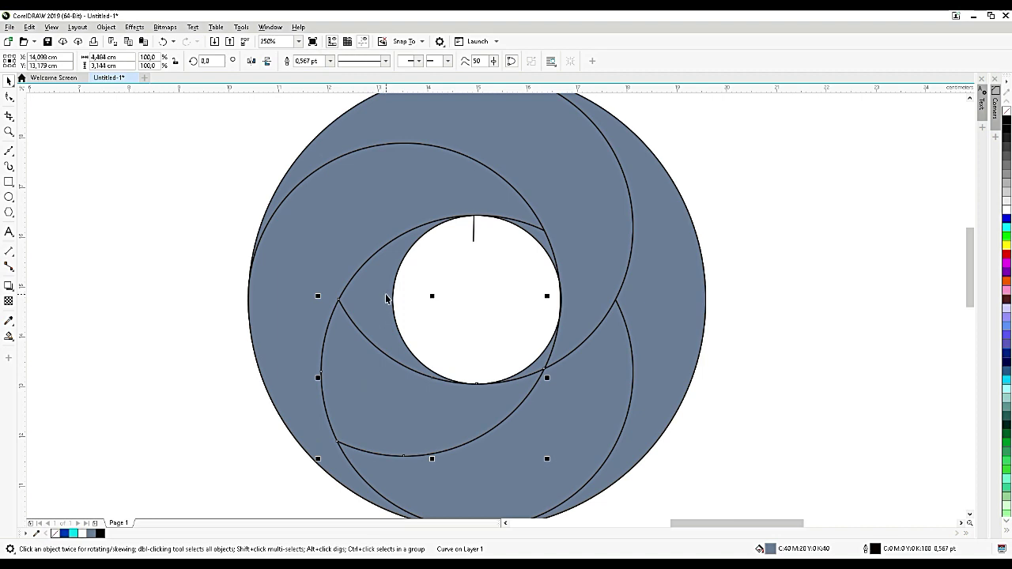
{"action": "left_click", "coordinate": [387, 297], "text": "shift"}
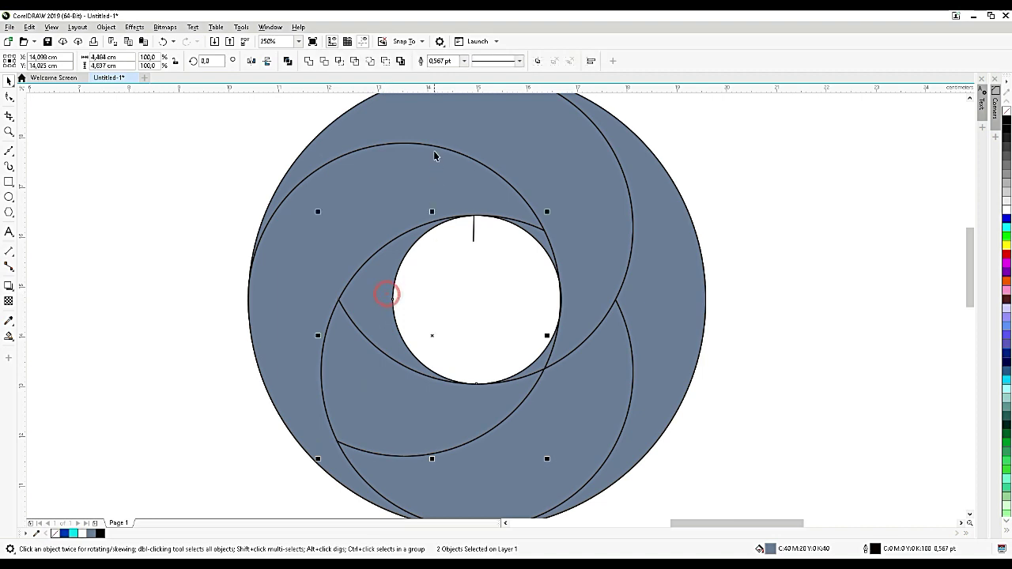
{"action": "left_click", "coordinate": [309, 61]}
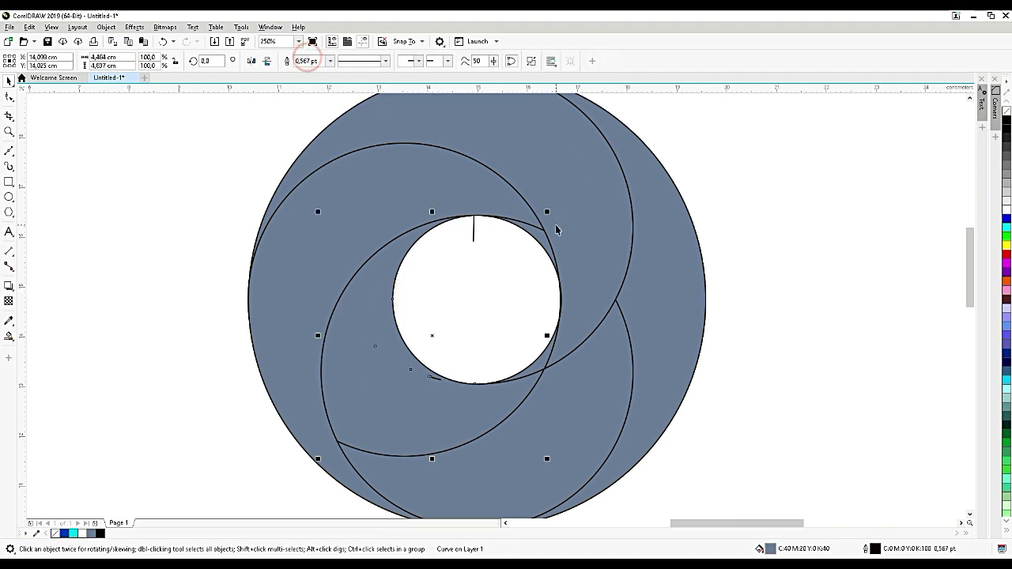
Weld the thin sliver at the small circle's upper right to the large left swirl, and delete the short line at the circle's top
{"action": "scroll", "coordinate": [546, 234], "scroll_direction": "up", "scroll_amount": 2}
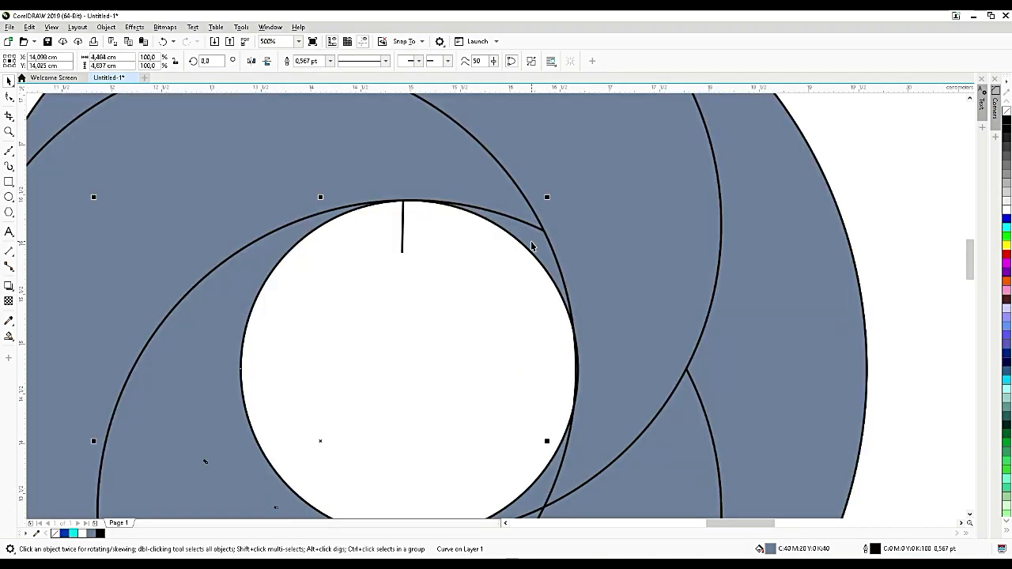
{"action": "left_click", "coordinate": [531, 245]}
{"action": "left_click", "coordinate": [448, 172], "text": "shift"}
{"action": "left_click", "coordinate": [309, 61]}
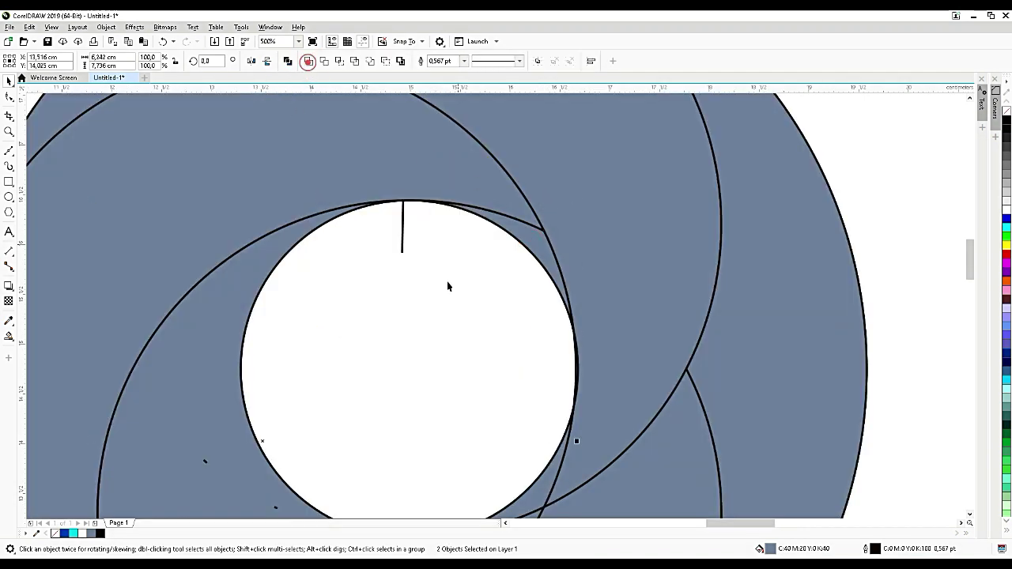
{"action": "left_click", "coordinate": [403, 243]}
{"action": "key", "text": "Delete"}
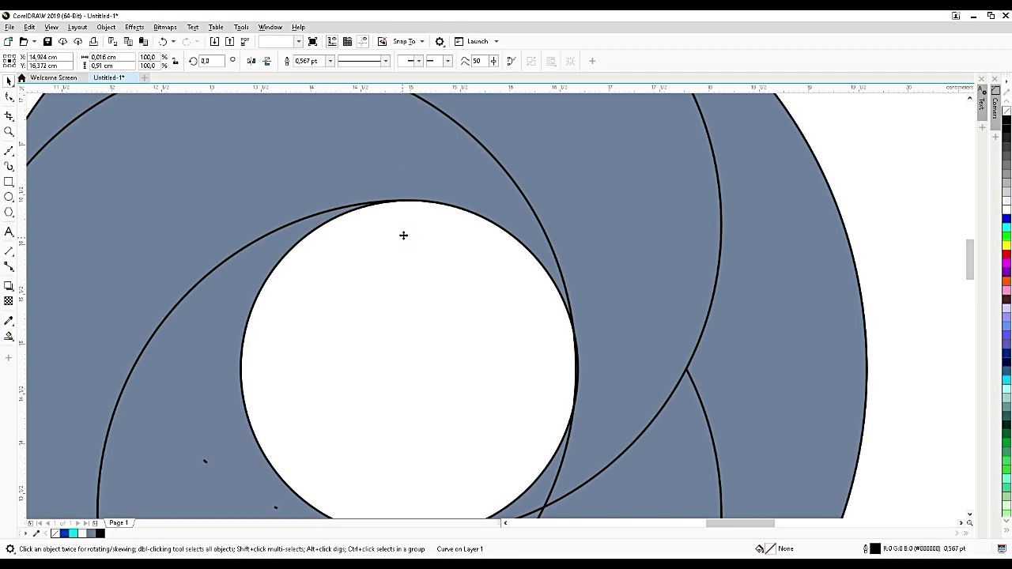
Weld the upper swirl running right of the small inner circle with the thin sliver along the circle's lower-right edge
{"action": "scroll", "coordinate": [402, 235], "scroll_direction": "down", "scroll_amount": 2}
{"action": "scroll", "coordinate": [530, 257], "scroll_direction": "down", "scroll_amount": 2}
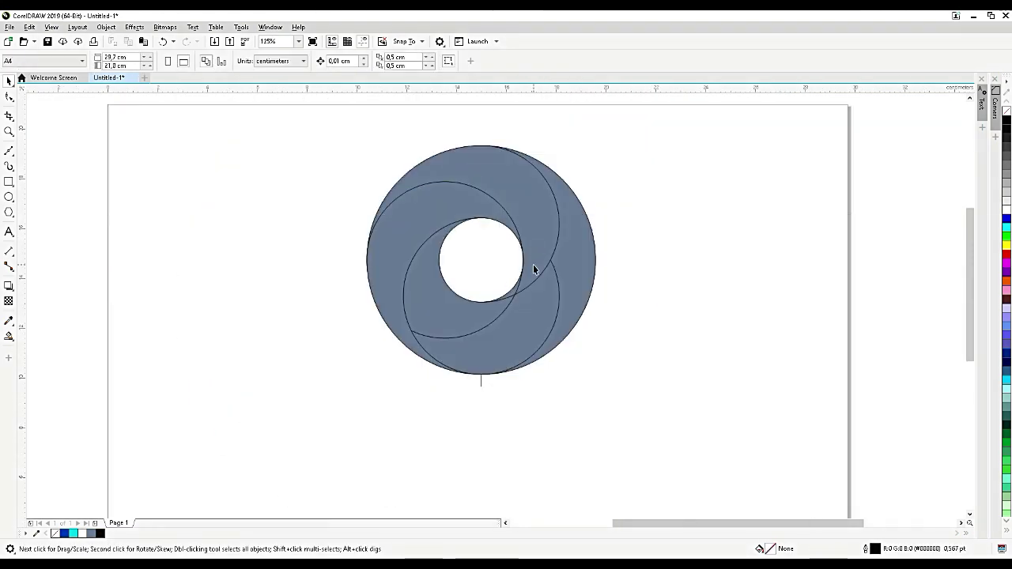
{"action": "left_click", "coordinate": [531, 279]}
{"action": "scroll", "coordinate": [528, 284], "scroll_direction": "up", "scroll_amount": 2}
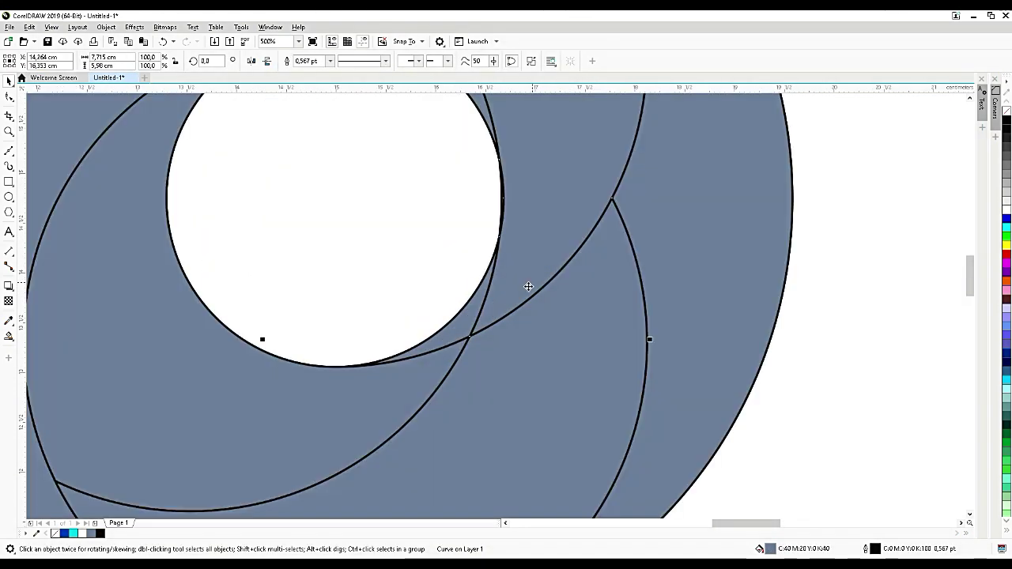
{"action": "left_click", "coordinate": [469, 325], "text": "shift"}
{"action": "left_click", "coordinate": [307, 61]}
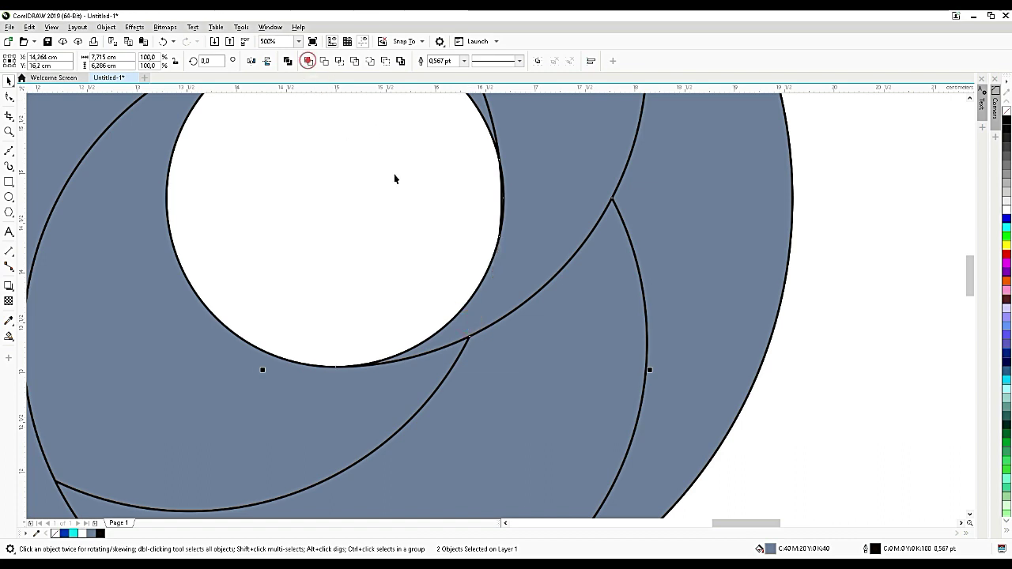
Weld the bottom region with the right-hand outer crescent, and delete the short vertical line at the outer circle's bottom
{"action": "scroll", "coordinate": [468, 300], "scroll_direction": "down", "scroll_amount": 1}
{"action": "scroll", "coordinate": [467, 300], "scroll_direction": "down", "scroll_amount": 2}
{"action": "left_click", "coordinate": [583, 324]}
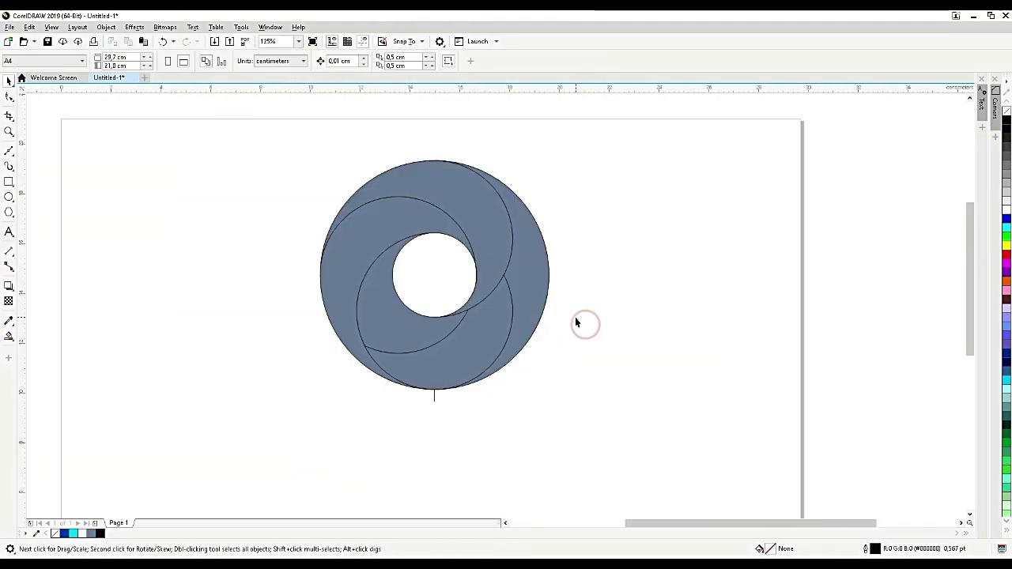
{"action": "left_click", "coordinate": [489, 328]}
{"action": "left_click", "coordinate": [546, 294], "text": "shift"}
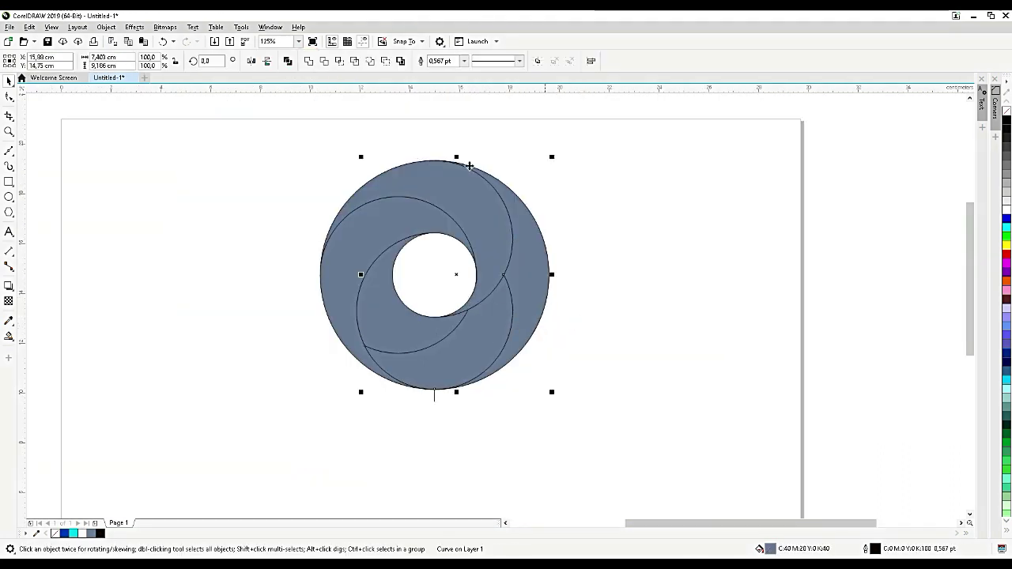
{"action": "left_click", "coordinate": [310, 63]}
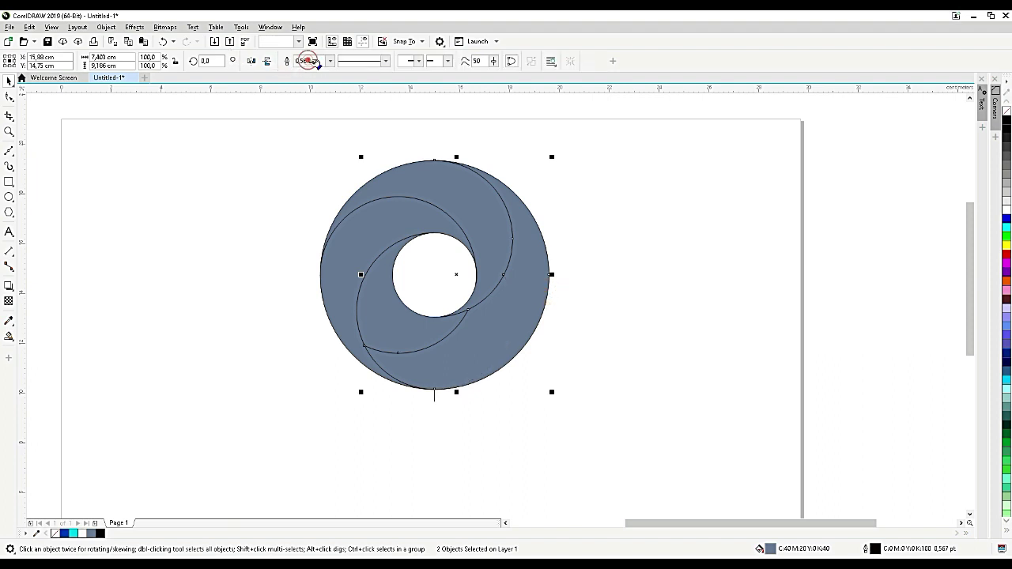
{"action": "key", "text": "F10"}
{"action": "left_click", "coordinate": [434, 401]}
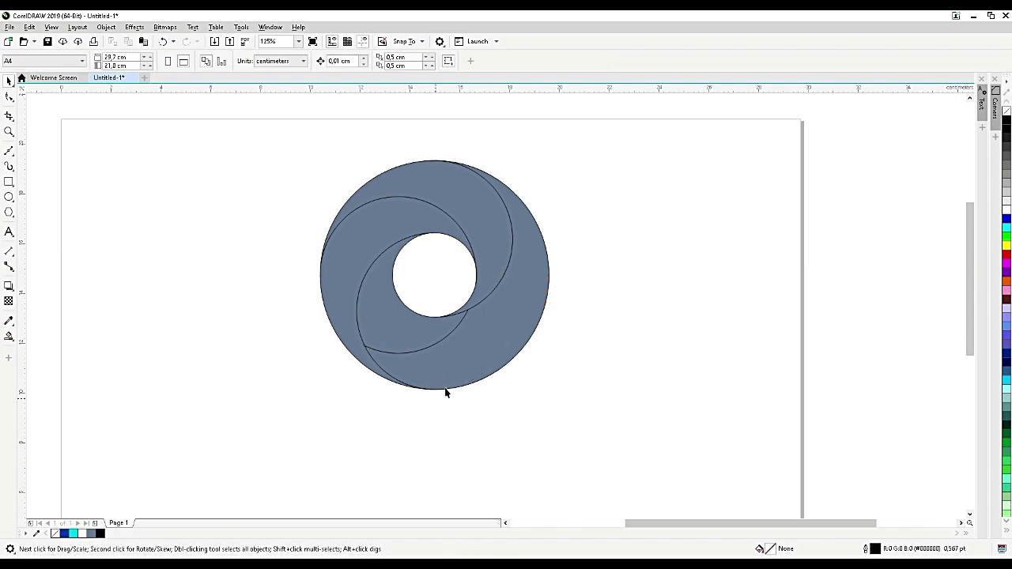
Send the welded lower-right swirl to the back of the page and move the group of five outline circles away from the filled shapes
{"action": "left_click", "coordinate": [457, 377]}
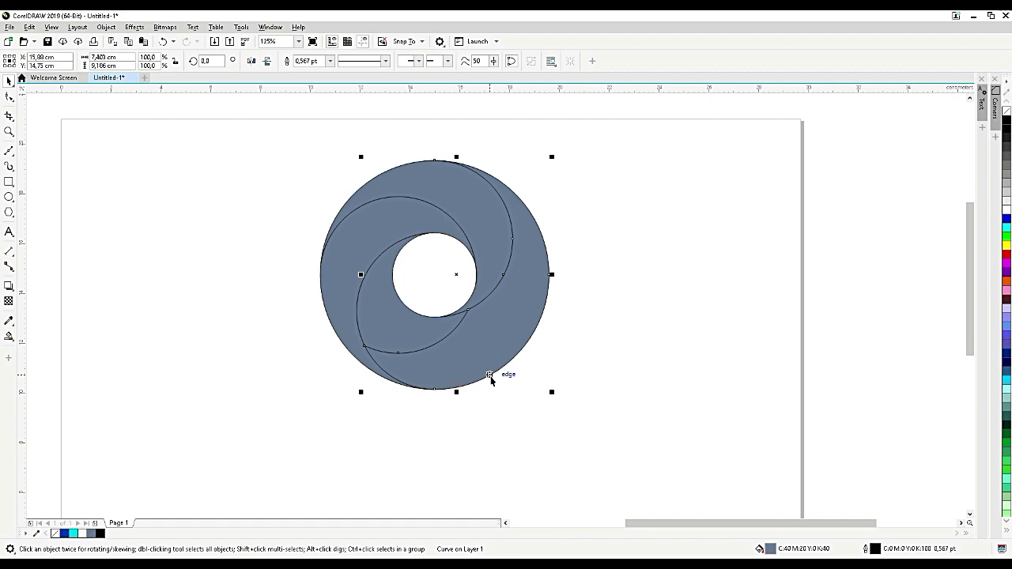
{"action": "key", "text": "ctrl+End"}
{"action": "left_click", "coordinate": [573, 365]}
{"action": "left_click_drag", "start_coordinate": [443, 279], "coordinate": [97, 298]}
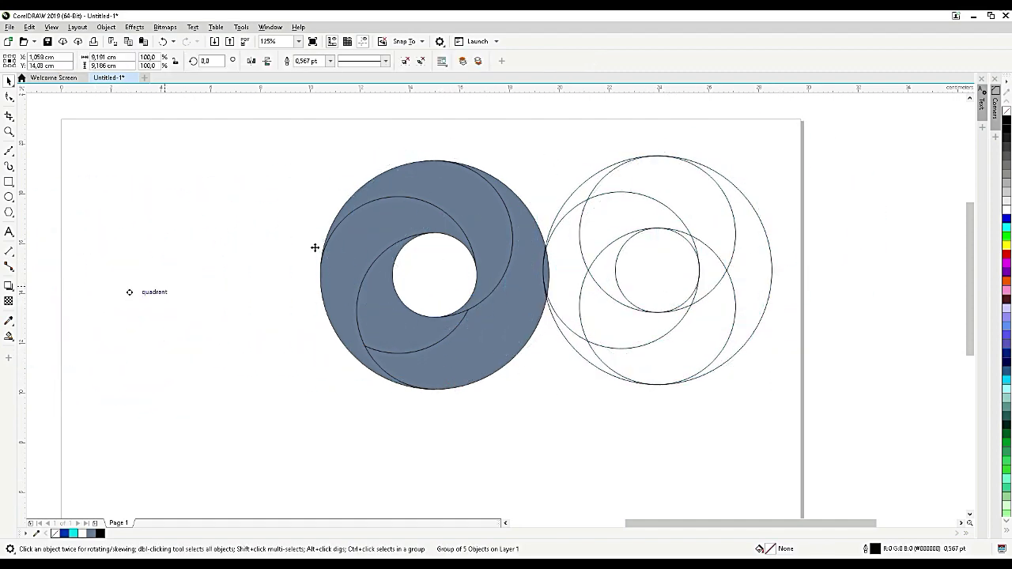
{"action": "left_click_drag", "start_coordinate": [315, 247], "coordinate": [332, 248]}
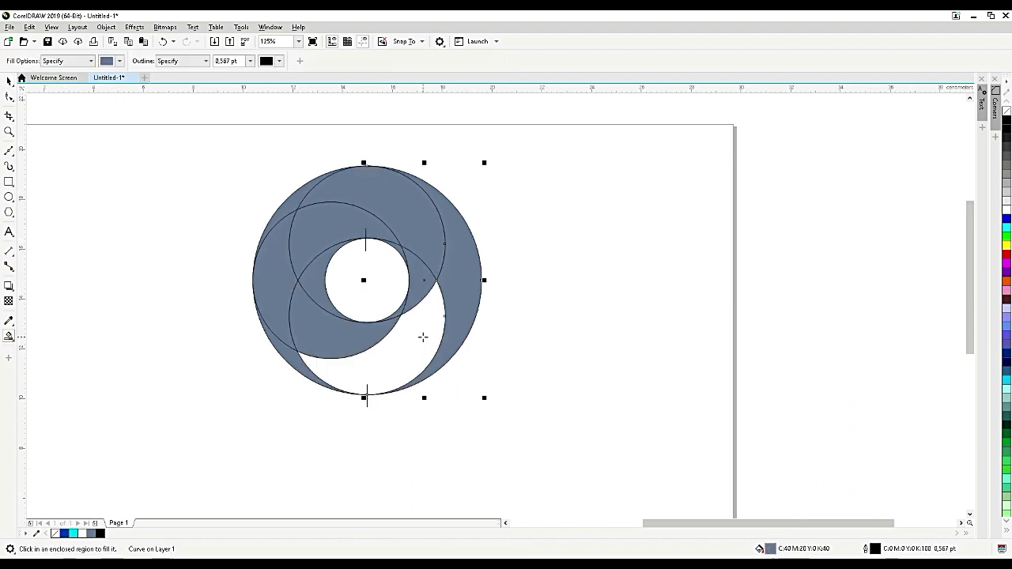
Smart Fill the remaining white region between the small inner circle and the bottom of the outer circle
{"action": "left_click", "coordinate": [423, 338]}
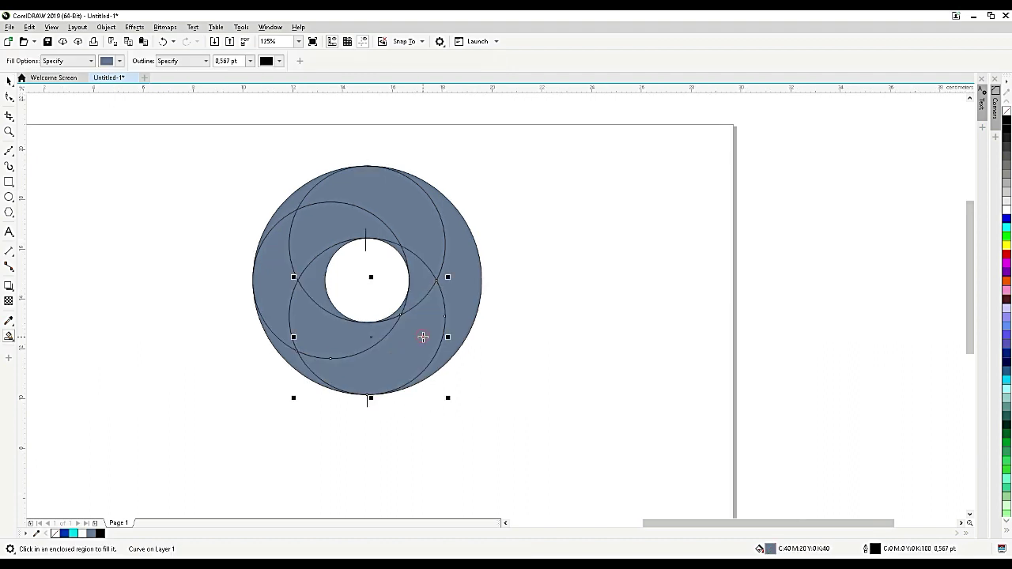
Weld the top region with the region right of the inner circle and the upper-left outer crescent
{"action": "left_click", "coordinate": [9, 79]}
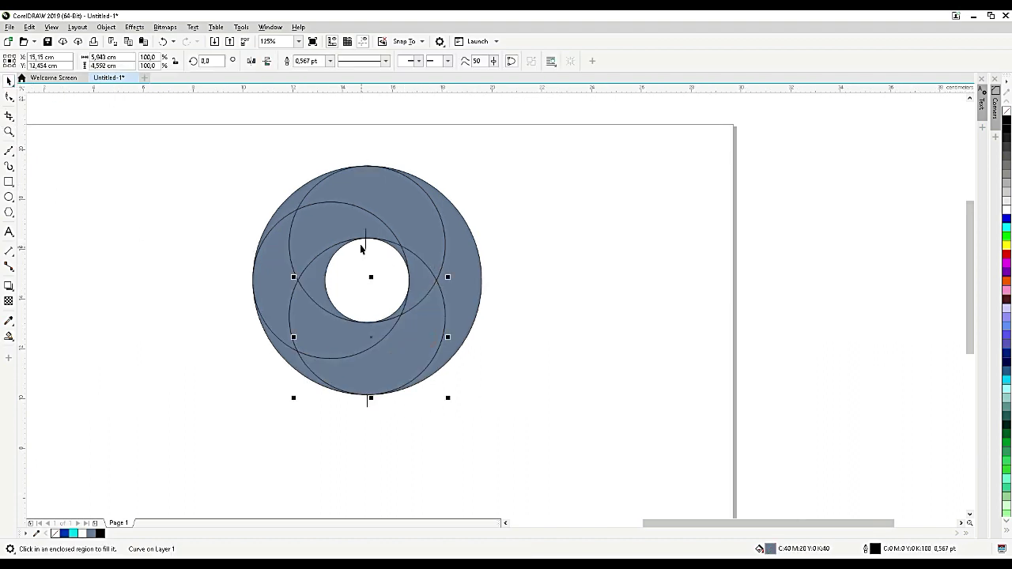
{"action": "left_click", "coordinate": [360, 191]}
{"action": "scroll", "coordinate": [359, 191], "scroll_direction": "up", "scroll_amount": 2}
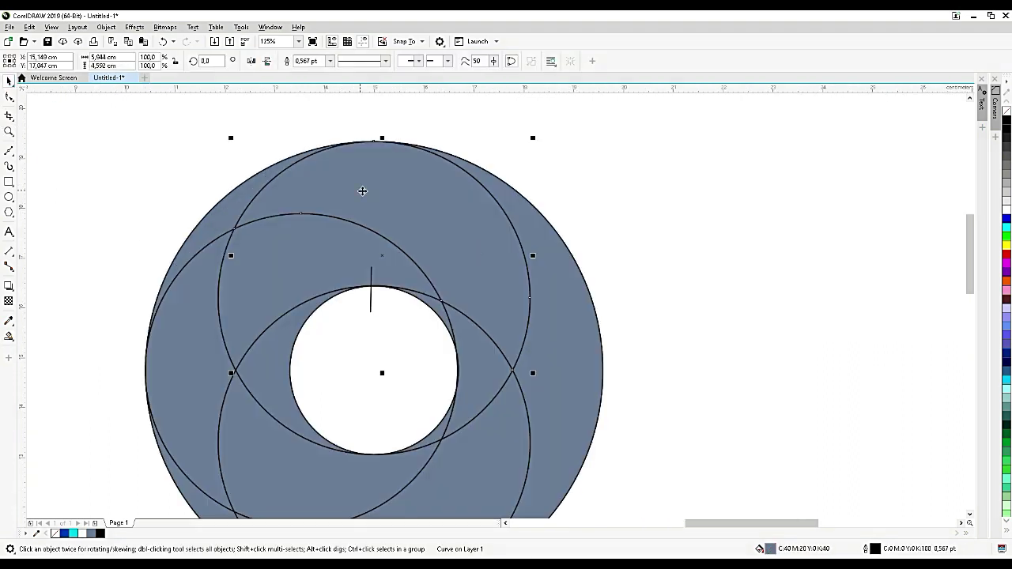
{"action": "left_click", "coordinate": [484, 370], "text": "shift"}
{"action": "left_click", "coordinate": [229, 200], "text": "shift"}
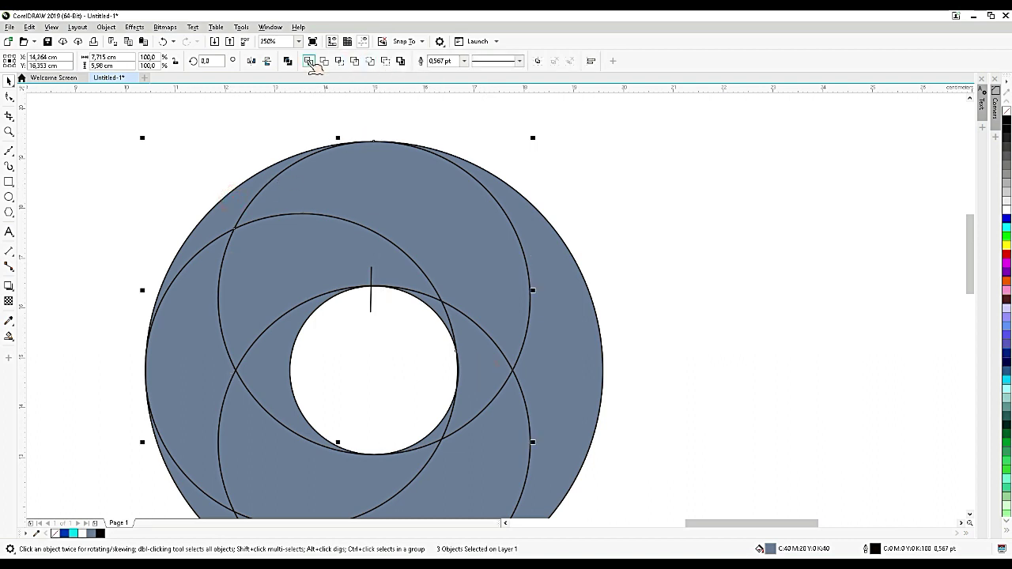
{"action": "left_click", "coordinate": [309, 62]}
Delete groups of surplus nodes along the curved edge of the white gap in the welded upper swirl
{"action": "key", "text": "F10"}
{"action": "scroll", "coordinate": [295, 170], "scroll_direction": "up", "scroll_amount": 4}
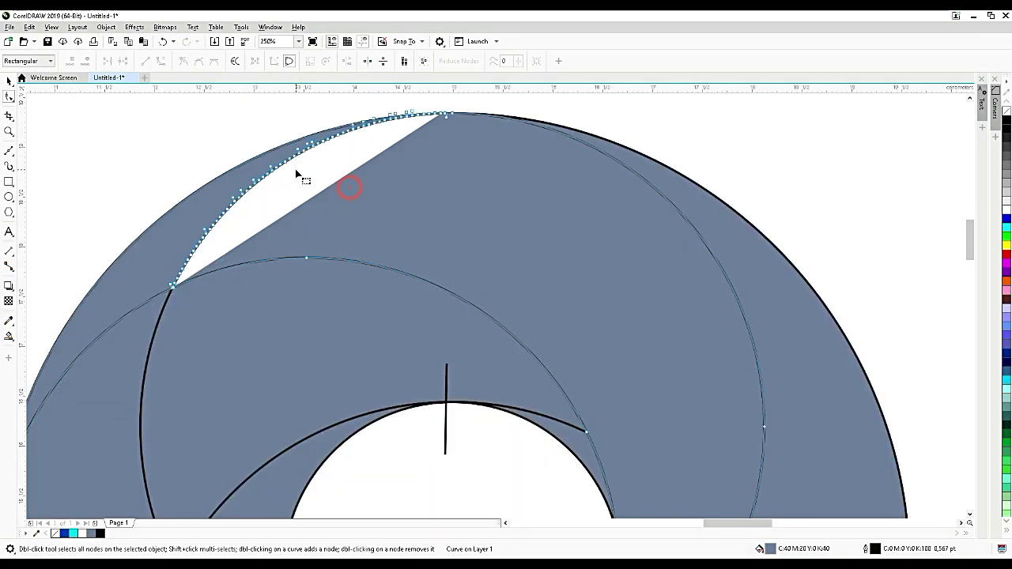
{"action": "left_click_drag", "start_coordinate": [135, 212], "coordinate": [301, 267]}
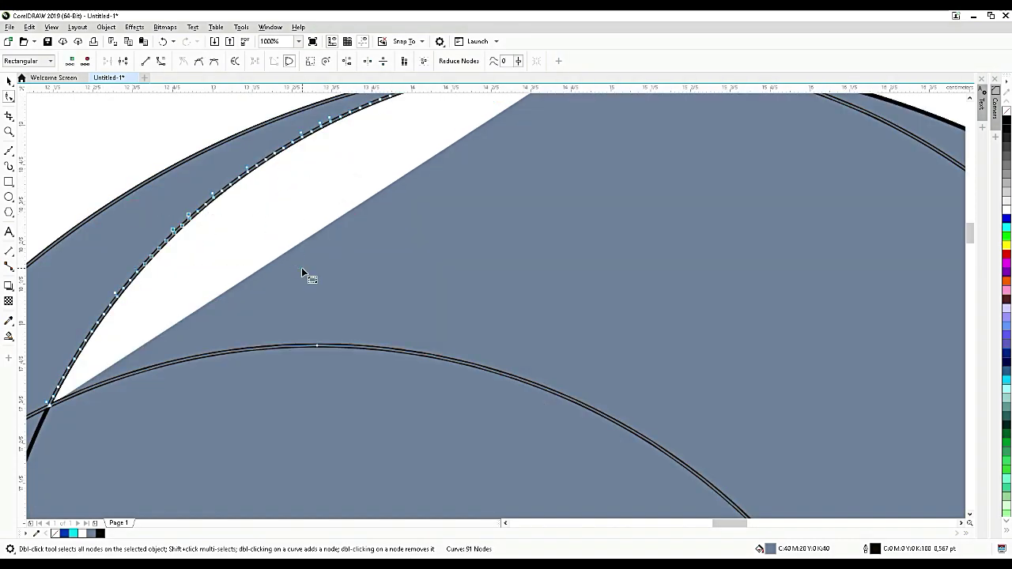
{"action": "key", "text": "Delete"}
{"action": "left_click_drag", "start_coordinate": [174, 195], "coordinate": [261, 227]}
{"action": "key", "text": "Delete"}
{"action": "scroll", "coordinate": [396, 257], "scroll_direction": "down", "scroll_amount": 2}
{"action": "scroll", "coordinate": [396, 250], "scroll_direction": "up", "scroll_amount": 2}
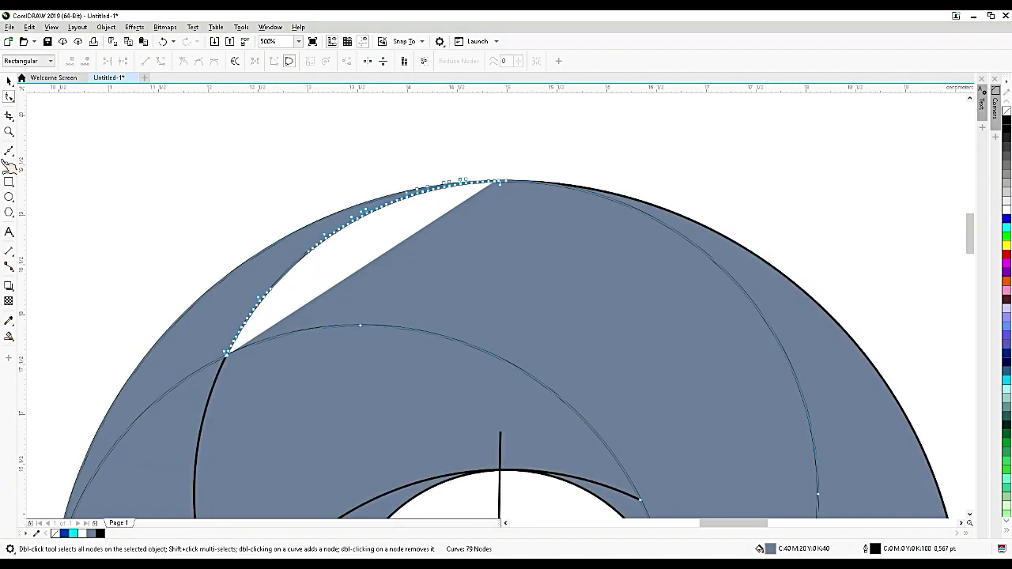
Draw a rectangle across the middle of the white gap and weld it with the upper swirl
{"action": "key", "text": "space"}
{"action": "left_click_drag", "start_coordinate": [283, 251], "coordinate": [482, 292]}
{"action": "left_click", "coordinate": [545, 253], "text": "shift"}
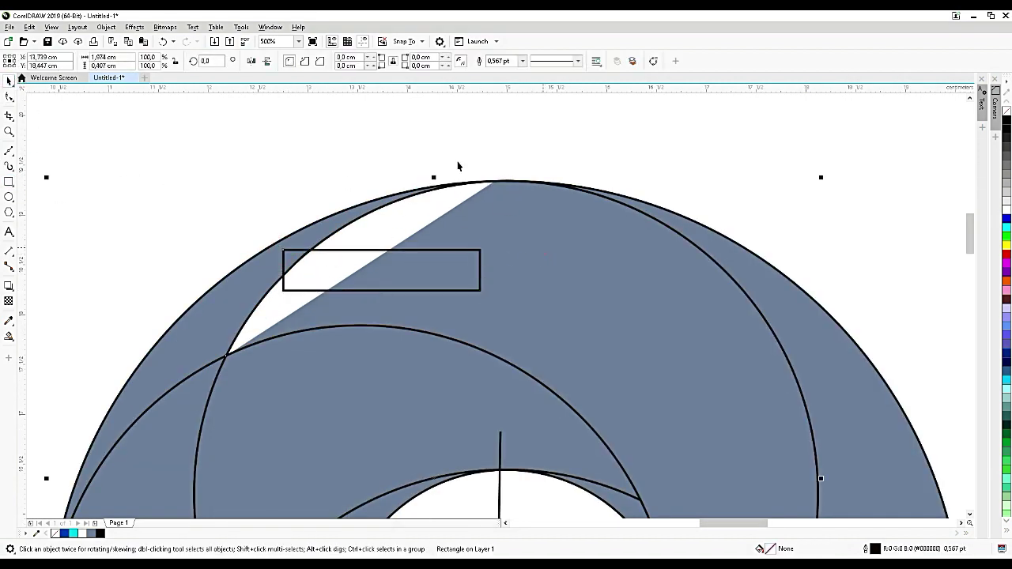
{"action": "left_click", "coordinate": [310, 61]}
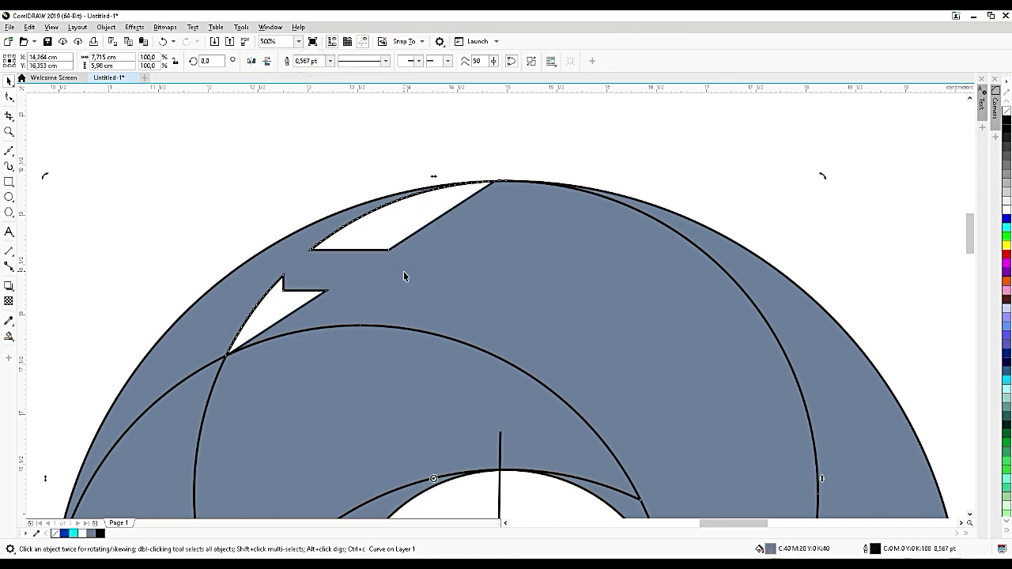
Delete clustered nodes along the upper part of the split gap in the upper swirl
{"action": "key", "text": "F10"}
{"action": "left_click_drag", "start_coordinate": [437, 265], "coordinate": [301, 161]}
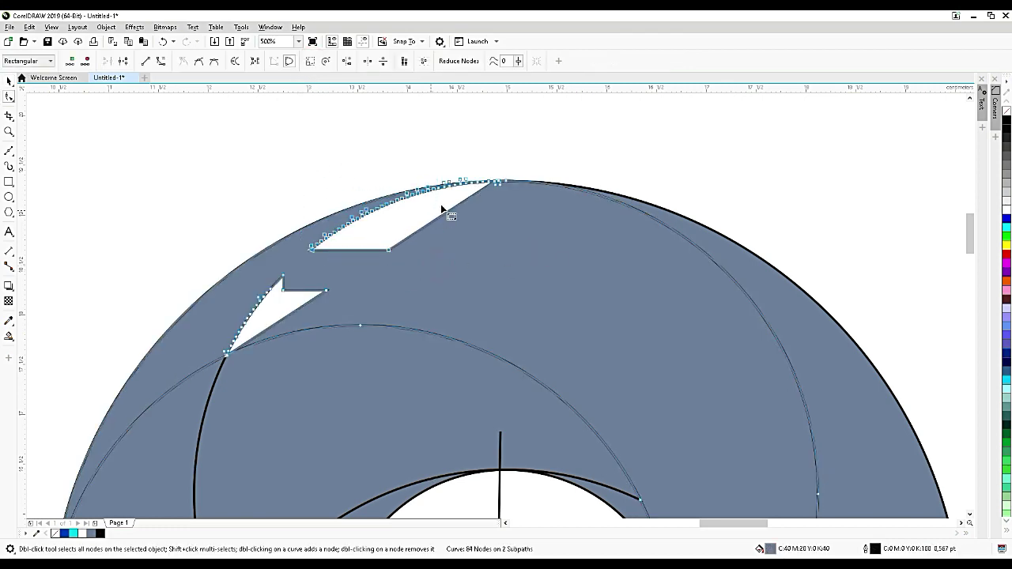
{"action": "key", "text": "Delete"}
{"action": "left_click_drag", "start_coordinate": [350, 140], "coordinate": [488, 230]}
{"action": "key", "text": "Delete"}
Delete the leftover nodes at the gap's upper tip, where it meets the top of the outer circle
{"action": "scroll", "coordinate": [492, 192], "scroll_direction": "up", "scroll_amount": 3}
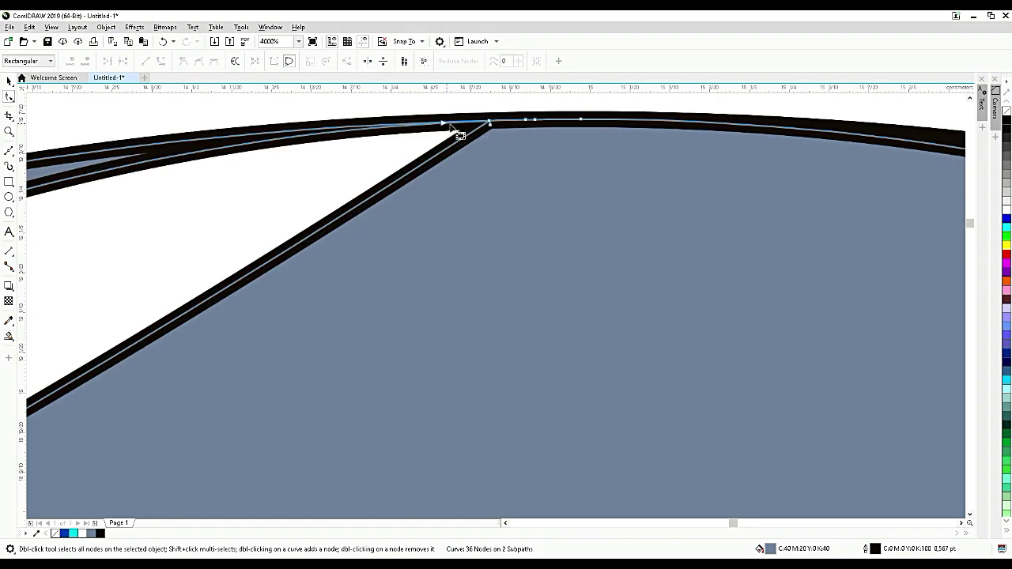
{"action": "double_click", "coordinate": [489, 125]}
{"action": "scroll", "coordinate": [567, 203], "scroll_direction": "down", "scroll_amount": 2}
{"action": "scroll", "coordinate": [472, 198], "scroll_direction": "up", "scroll_amount": 2}
{"action": "left_click", "coordinate": [472, 198]}
{"action": "key", "text": "ctrl+z"}
{"action": "scroll", "coordinate": [495, 210], "scroll_direction": "down", "scroll_amount": 2}
{"action": "scroll", "coordinate": [495, 210], "scroll_direction": "up", "scroll_amount": 2}
{"action": "left_click_drag", "start_coordinate": [687, 189], "coordinate": [580, 257]}
{"action": "key", "text": "Delete"}
Delete the remaining nodes around the lower white gap in the upper swirl to close it
{"action": "scroll", "coordinate": [586, 154], "scroll_direction": "down", "scroll_amount": 4}
{"action": "scroll", "coordinate": [498, 207], "scroll_direction": "up", "scroll_amount": 1}
{"action": "left_click_drag", "start_coordinate": [551, 187], "coordinate": [427, 266]}
{"action": "key", "text": "Delete"}
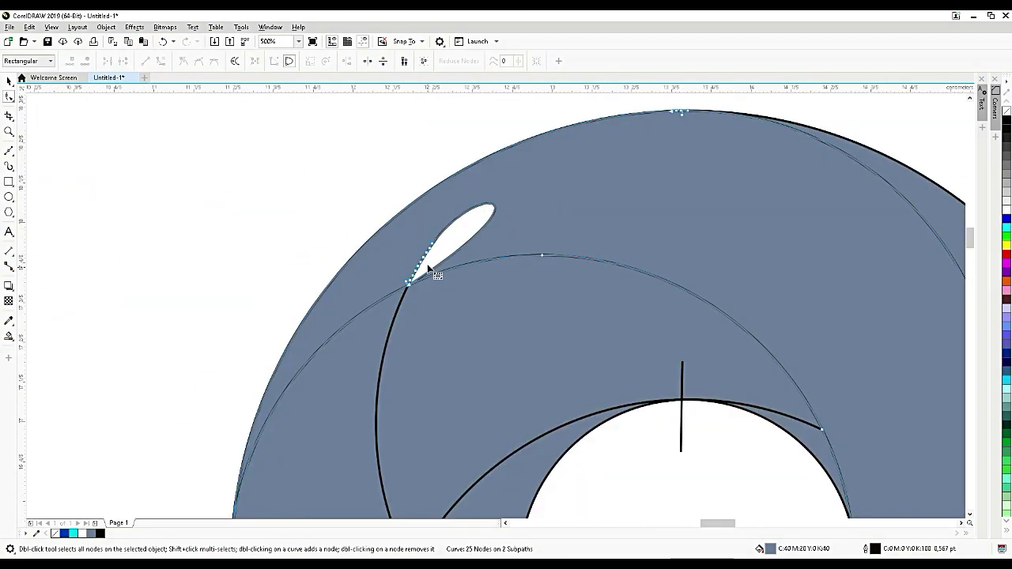
{"action": "scroll", "coordinate": [427, 266], "scroll_direction": "up", "scroll_amount": 2}
{"action": "double_click", "coordinate": [416, 300]}
{"action": "left_click_drag", "start_coordinate": [303, 151], "coordinate": [545, 228]}
{"action": "key", "text": "Delete"}
{"action": "left_click_drag", "start_coordinate": [474, 171], "coordinate": [308, 339]}
{"action": "key", "text": "Delete"}
Convert the leftover spike segment at the upper swirl's left junction to a straight line
{"action": "scroll", "coordinate": [424, 224], "scroll_direction": "down", "scroll_amount": 2}
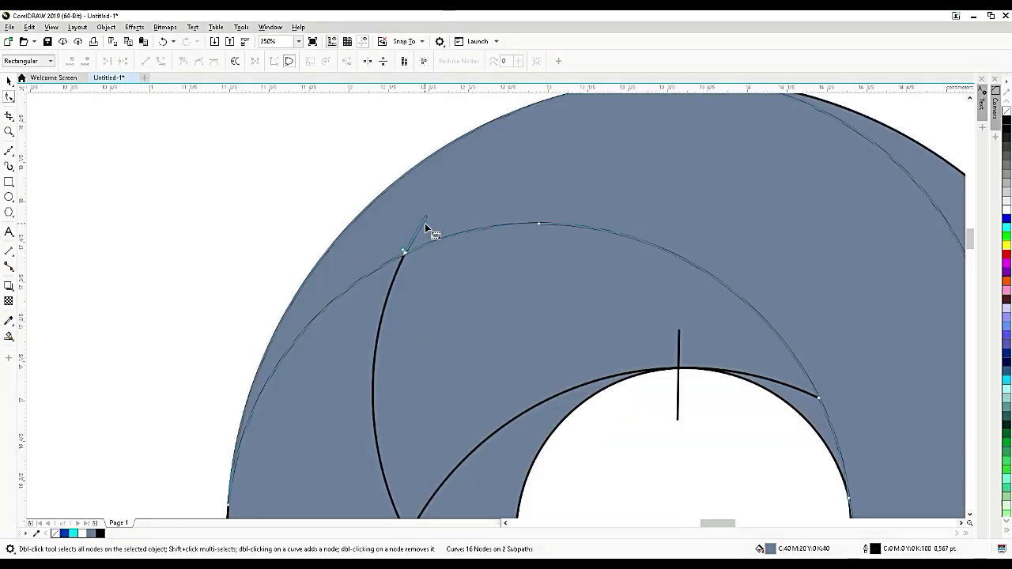
{"action": "scroll", "coordinate": [425, 225], "scroll_direction": "up", "scroll_amount": 1}
{"action": "left_click", "coordinate": [144, 61]}
{"action": "scroll", "coordinate": [404, 220], "scroll_direction": "down", "scroll_amount": 4}
{"action": "left_click", "coordinate": [8, 82]}
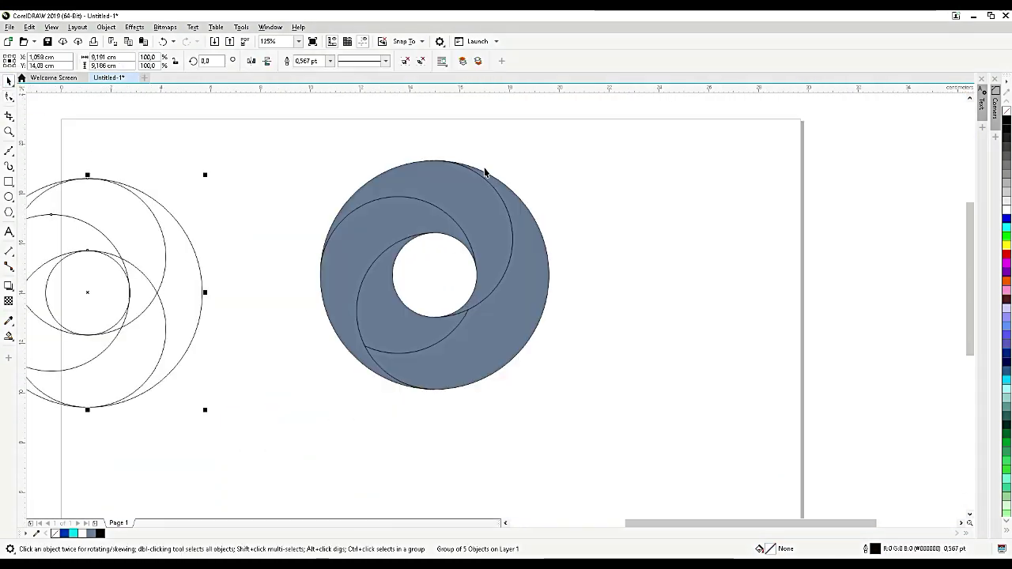
Apply an elliptical fountain fill to the upper swirl with the Interactive Fill tool
{"action": "left_click", "coordinate": [453, 199]}
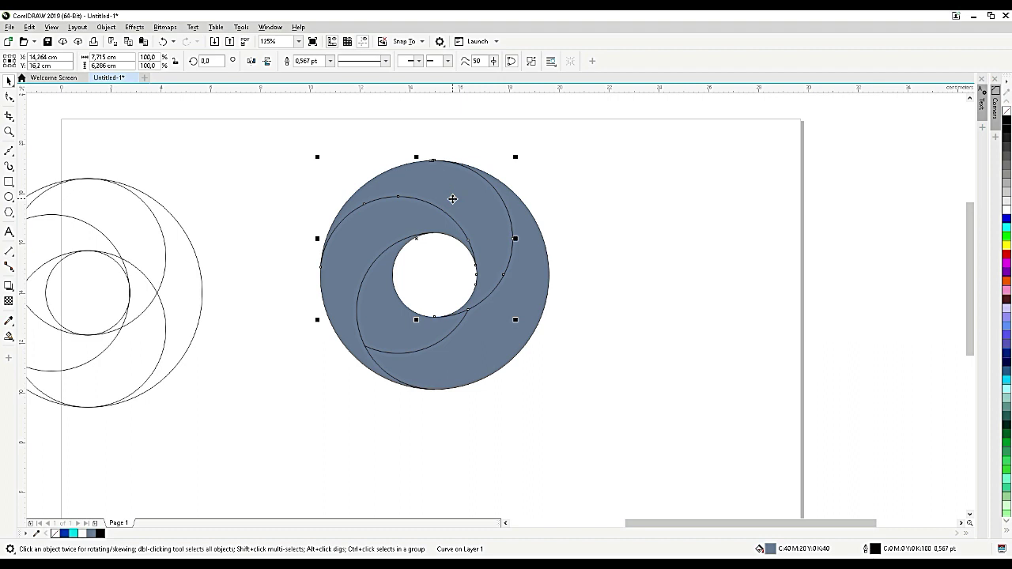
{"action": "left_click", "coordinate": [12, 340]}
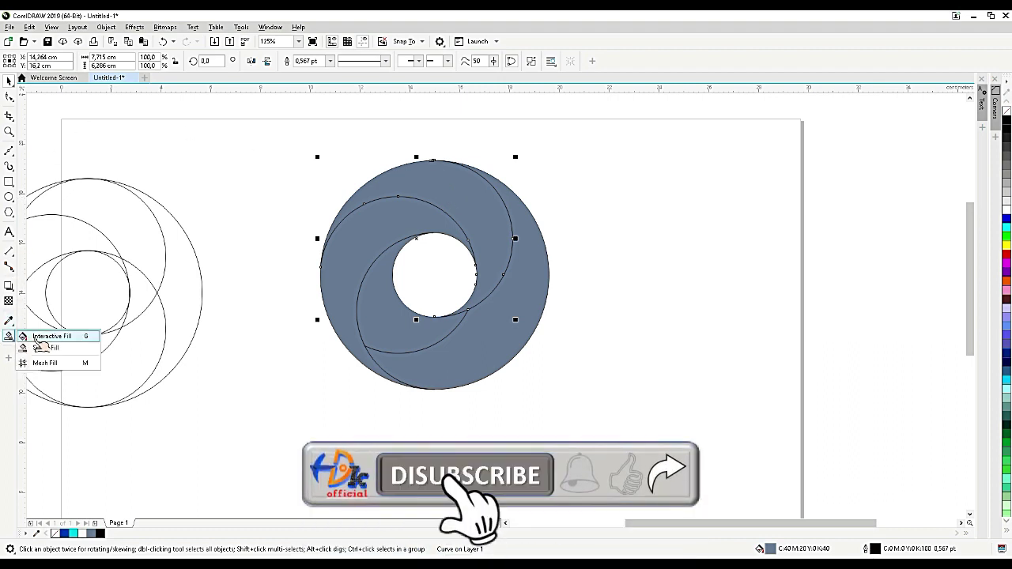
{"action": "left_click", "coordinate": [35, 337]}
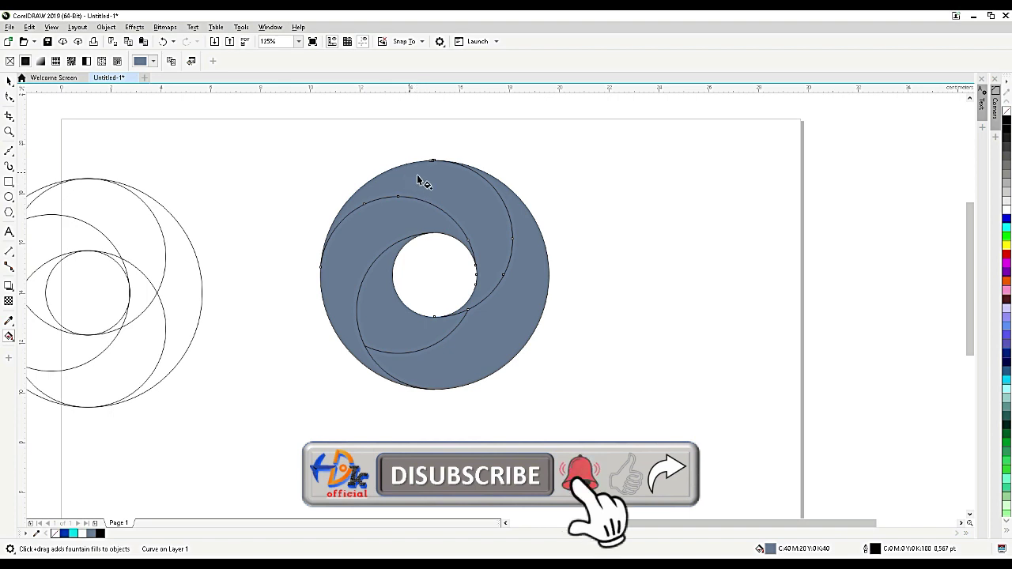
{"action": "left_click_drag", "start_coordinate": [408, 172], "coordinate": [504, 234]}
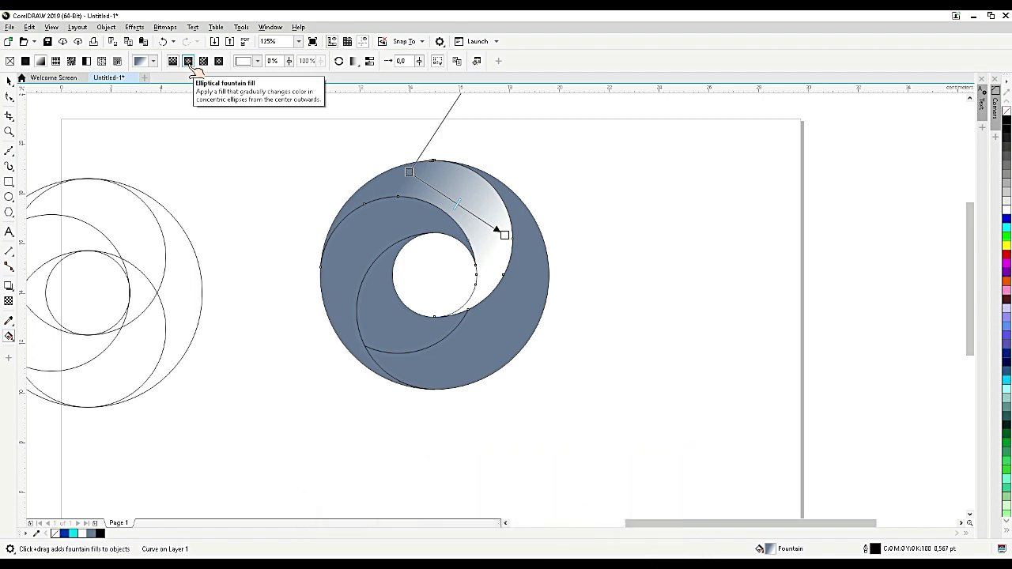
{"action": "left_click", "coordinate": [189, 62]}
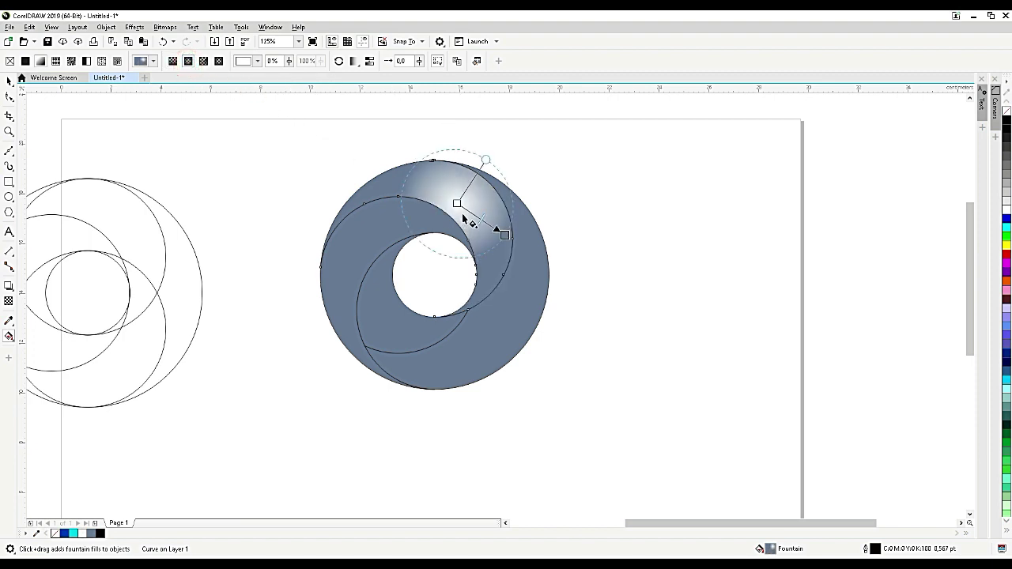
Centre the upper swirl's gradient just above the hole, extend it to the upper-right edge, and colour it cyan at the centre and dark blue outside
{"action": "left_click_drag", "start_coordinate": [461, 200], "coordinate": [428, 214]}
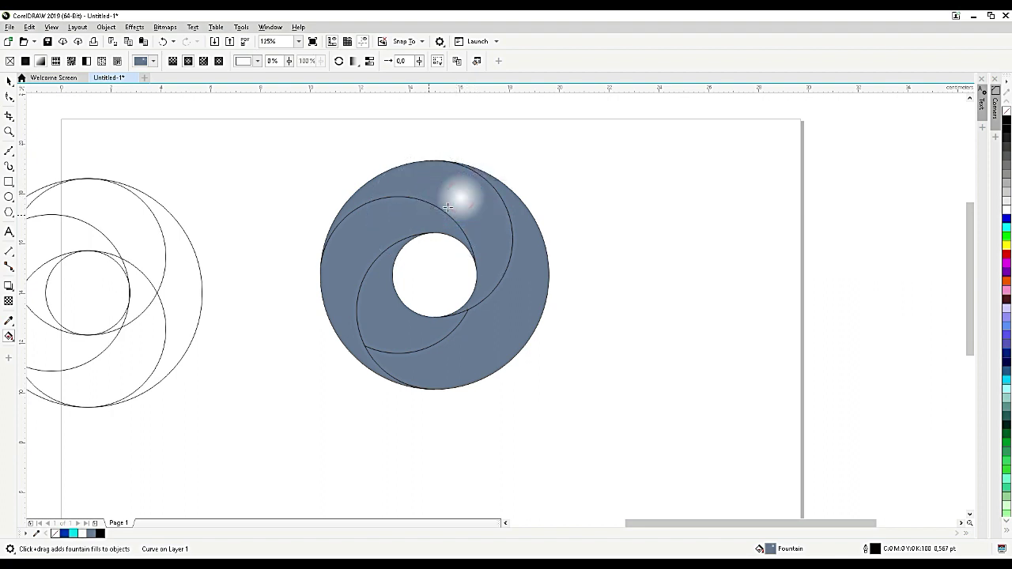
{"action": "left_click_drag", "start_coordinate": [475, 176], "coordinate": [478, 178]}
{"action": "left_click_drag", "start_coordinate": [428, 214], "coordinate": [428, 227]}
{"action": "left_click", "coordinate": [75, 534]}
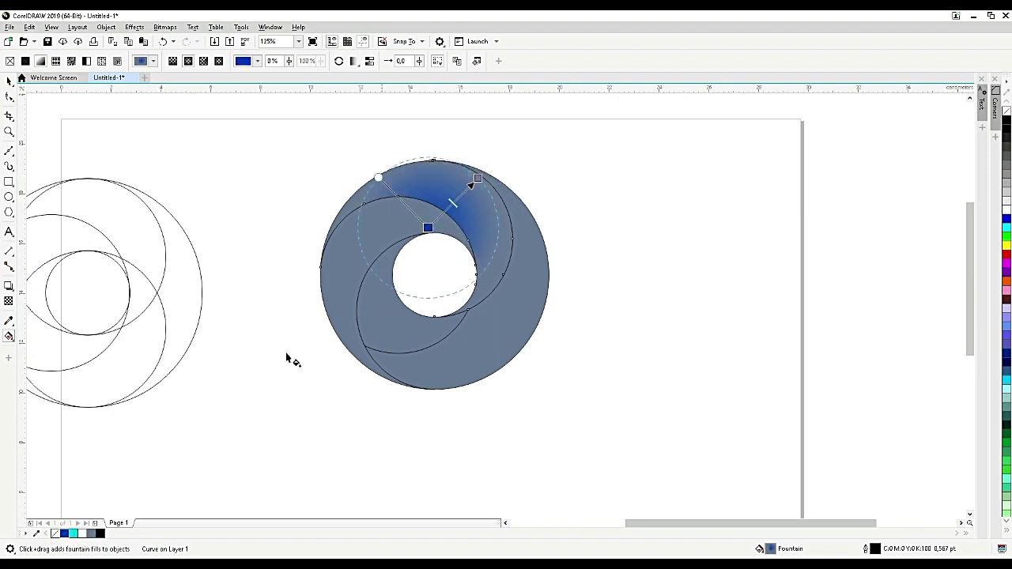
{"action": "left_click_drag", "start_coordinate": [476, 180], "coordinate": [478, 179]}
{"action": "left_click_drag", "start_coordinate": [73, 534], "coordinate": [427, 228]}
{"action": "left_click_drag", "start_coordinate": [529, 198], "coordinate": [485, 167]}
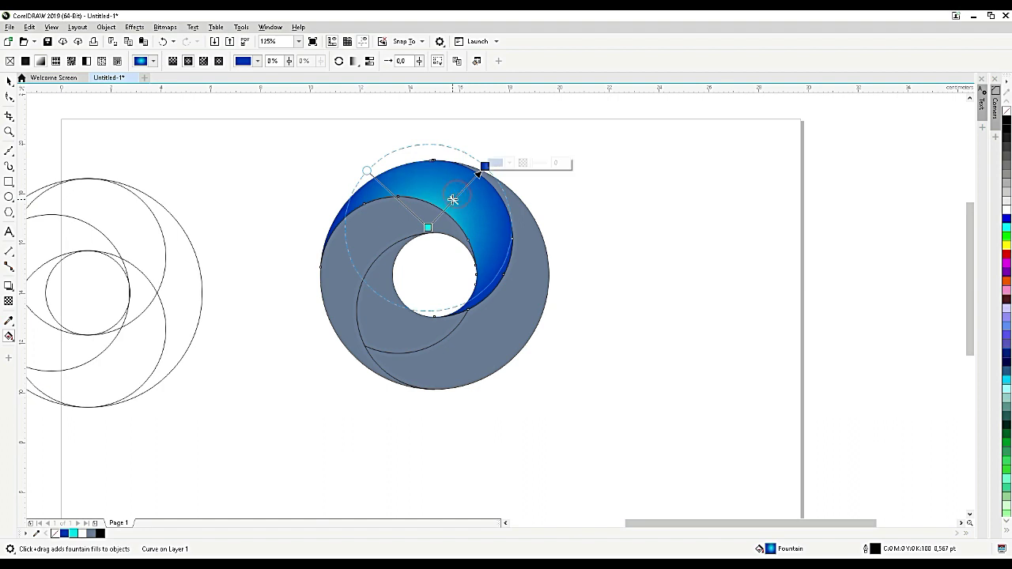
Copy the upper swirl's cyan-to-blue fountain fill onto the left swirl
{"action": "left_click", "coordinate": [377, 239]}
{"action": "left_click", "coordinate": [433, 164]}
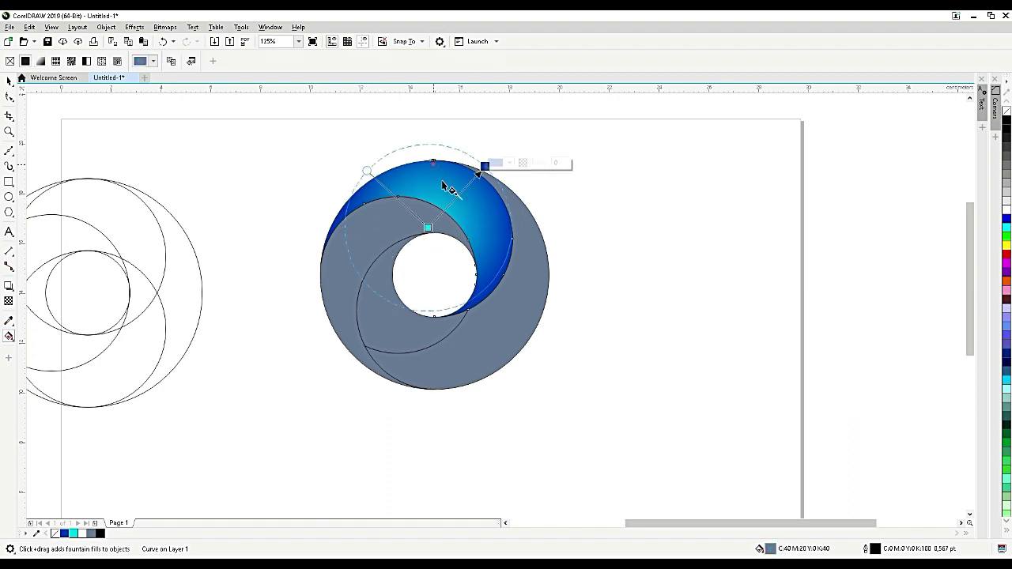
{"action": "left_click", "coordinate": [10, 80]}
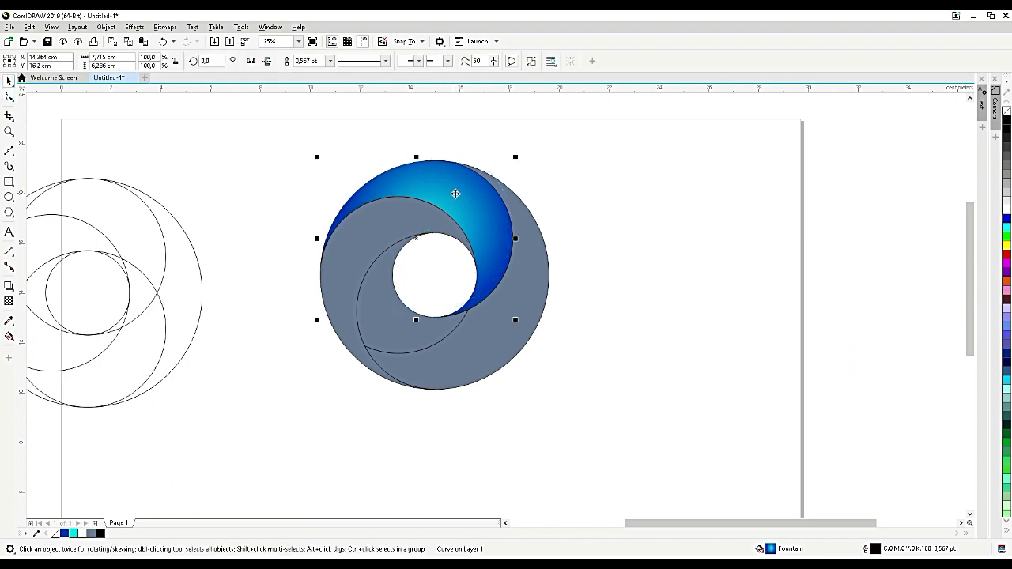
{"action": "left_click_drag", "start_coordinate": [455, 193], "coordinate": [378, 235]}
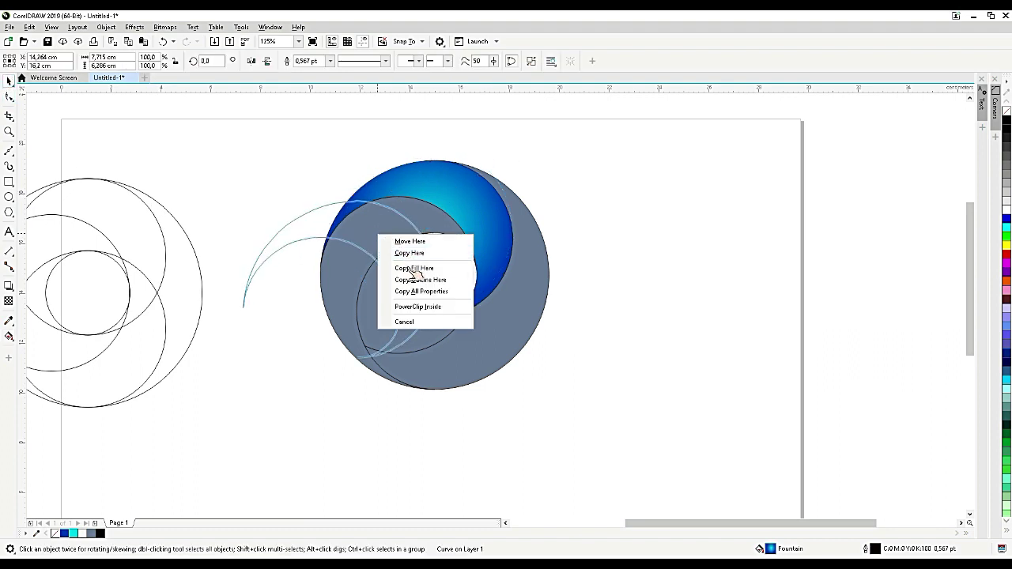
{"action": "left_click", "coordinate": [414, 269]}
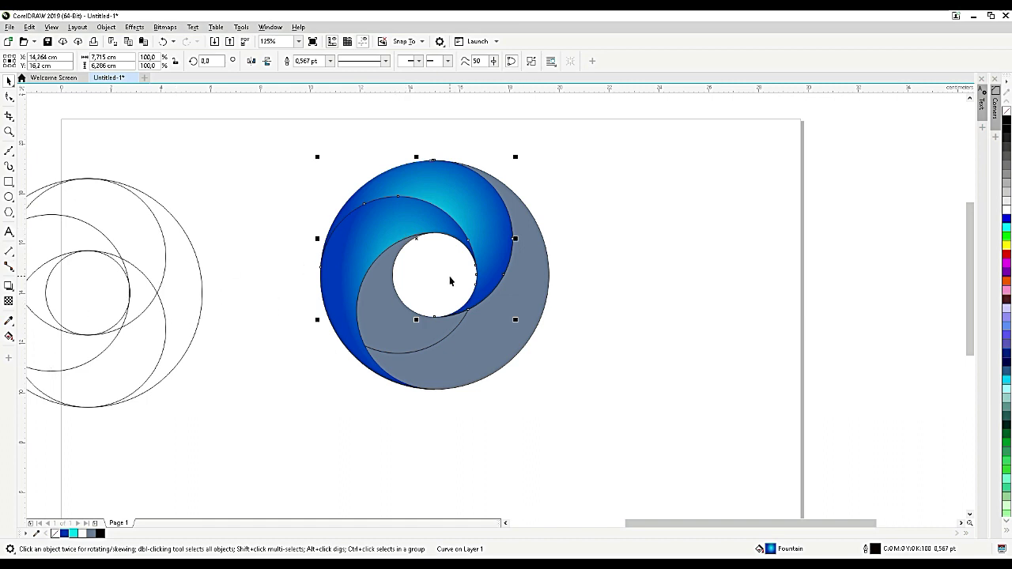
{"action": "left_click", "coordinate": [9, 336]}
{"action": "left_click_drag", "start_coordinate": [426, 226], "coordinate": [375, 260]}
{"action": "left_click_drag", "start_coordinate": [483, 164], "coordinate": [431, 198]}
{"action": "key", "text": "ctrl+z"}
{"action": "key", "text": "ctrl+z"}
Reposition the left swirl's gradient with its cyan centre at the hole's left edge and its blue end above the hole
{"action": "left_click", "coordinate": [366, 258]}
{"action": "left_click_drag", "start_coordinate": [407, 278], "coordinate": [392, 274]}
{"action": "left_click_drag", "start_coordinate": [356, 203], "coordinate": [332, 234]}
{"action": "left_click_drag", "start_coordinate": [453, 204], "coordinate": [443, 202]}
{"action": "left_click_drag", "start_coordinate": [392, 274], "coordinate": [384, 267]}
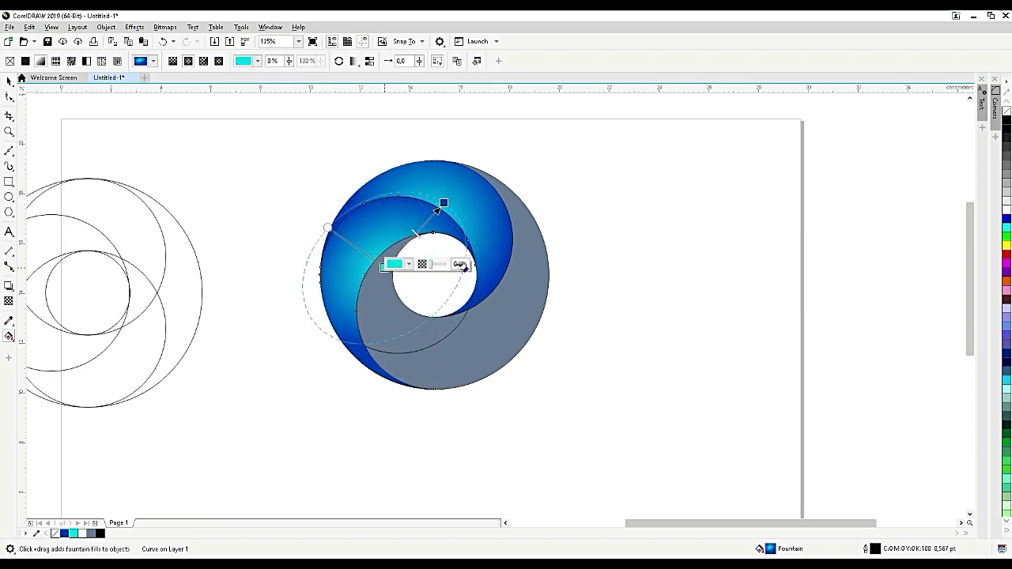
{"action": "left_click", "coordinate": [371, 231]}
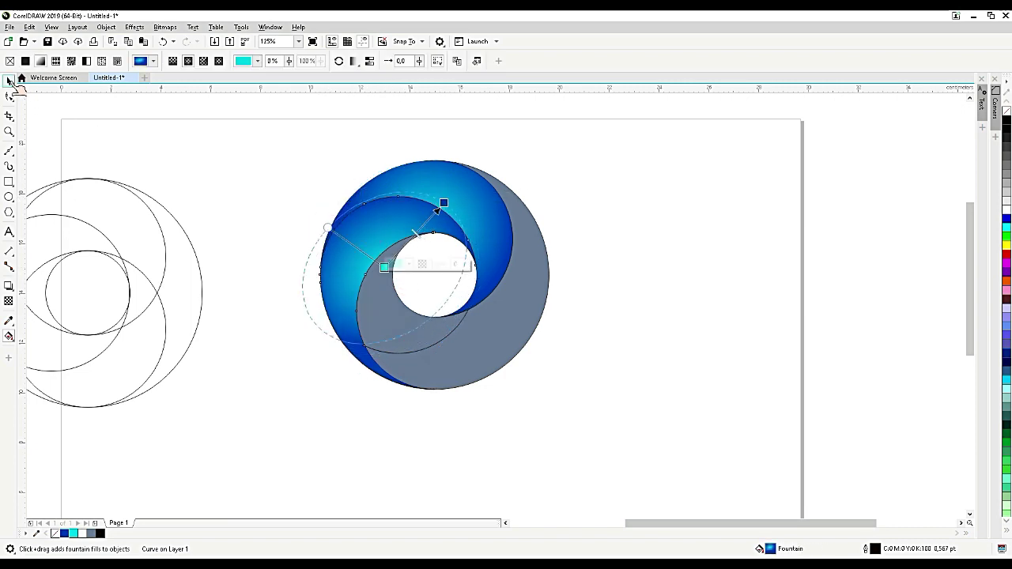
Copy the left swirl's fountain fill onto the small swirl at the hole's lower left
{"action": "left_click", "coordinate": [9, 79]}
{"action": "left_click_drag", "start_coordinate": [380, 227], "coordinate": [395, 317]}
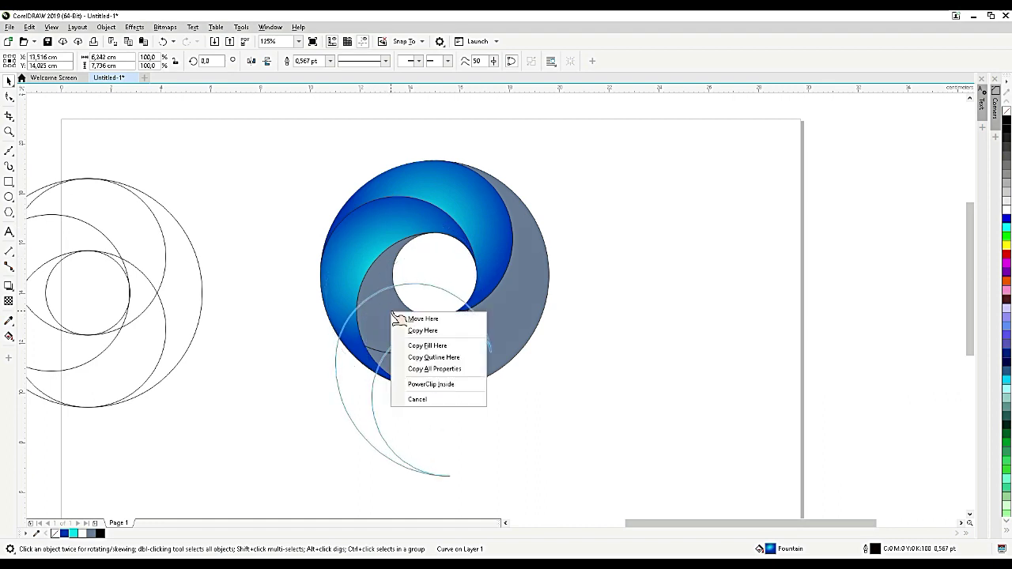
{"action": "left_click", "coordinate": [419, 346]}
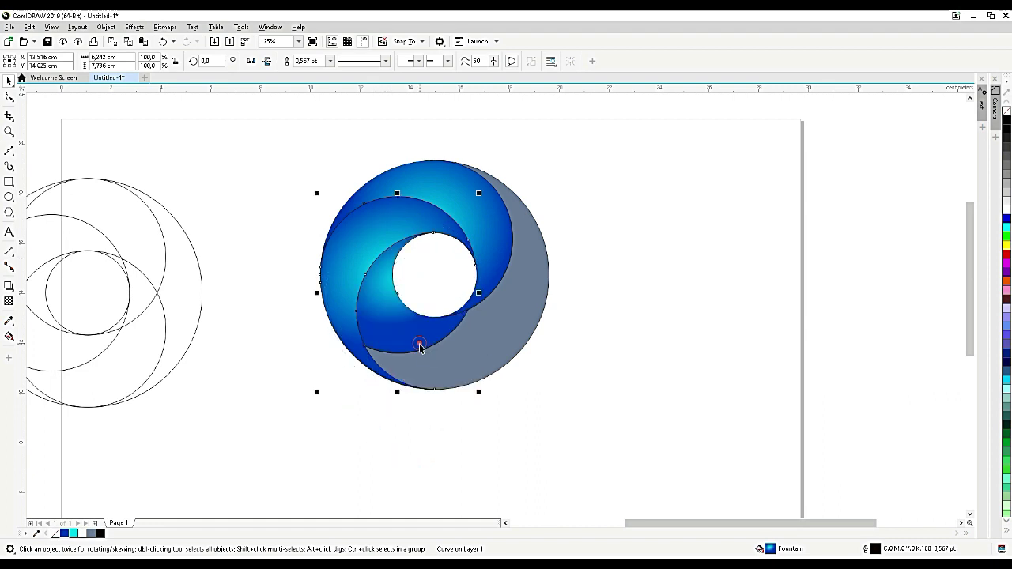
Reposition the small lower-left swirl's gradient with cyan at the hole's left edge and the blue end at the hole's bottom
{"action": "left_click", "coordinate": [9, 336]}
{"action": "mouse_move", "coordinate": [384, 267]}
{"action": "left_mouse_down"}
{"action": "mouse_move", "coordinate": [407, 298]}
{"action": "mouse_move", "coordinate": [388, 264]}
{"action": "left_mouse_up"}
{"action": "key", "text": "ctrl+z"}
{"action": "left_click", "coordinate": [391, 284]}
{"action": "left_click_drag", "start_coordinate": [444, 236], "coordinate": [428, 317]}
{"action": "left_click_drag", "start_coordinate": [388, 264], "coordinate": [391, 269]}
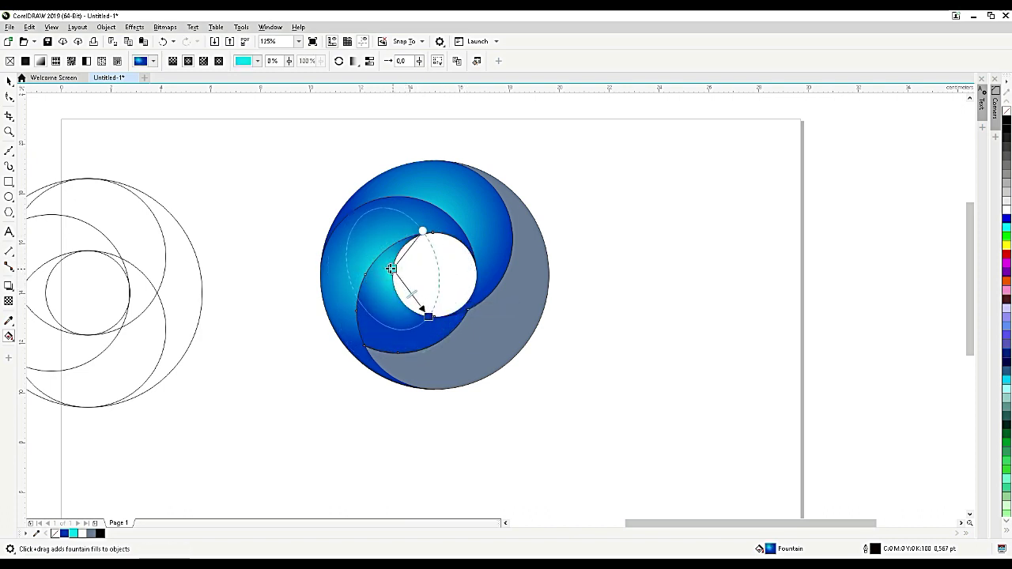
{"action": "key", "text": "space"}
Copy the upper swirl's fountain fill onto the large lower-right swirl
{"action": "left_click", "coordinate": [538, 318]}
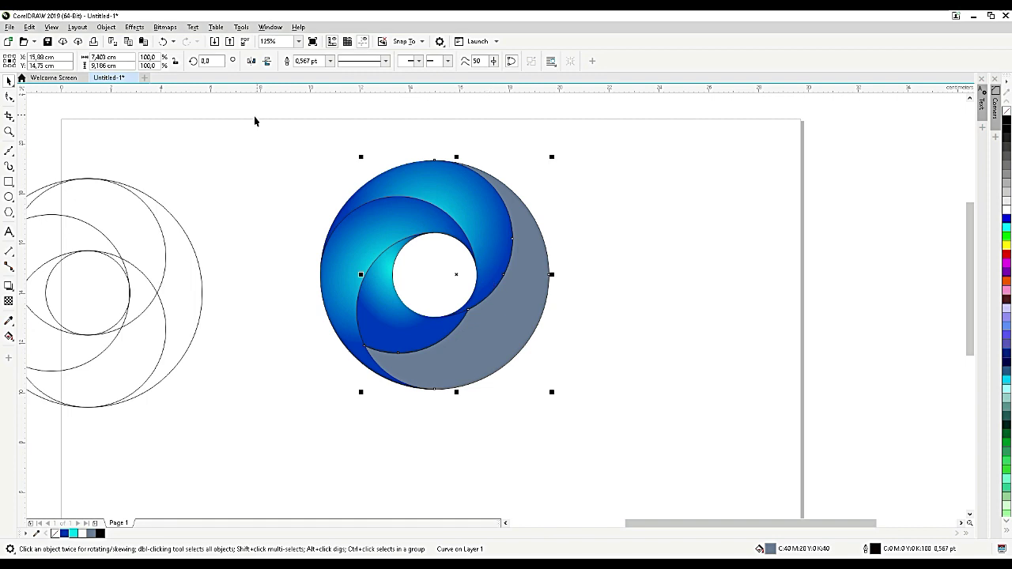
{"action": "left_click_drag", "start_coordinate": [264, 131], "coordinate": [537, 352]}
{"action": "left_click", "coordinate": [515, 308]}
{"action": "left_click", "coordinate": [433, 183]}
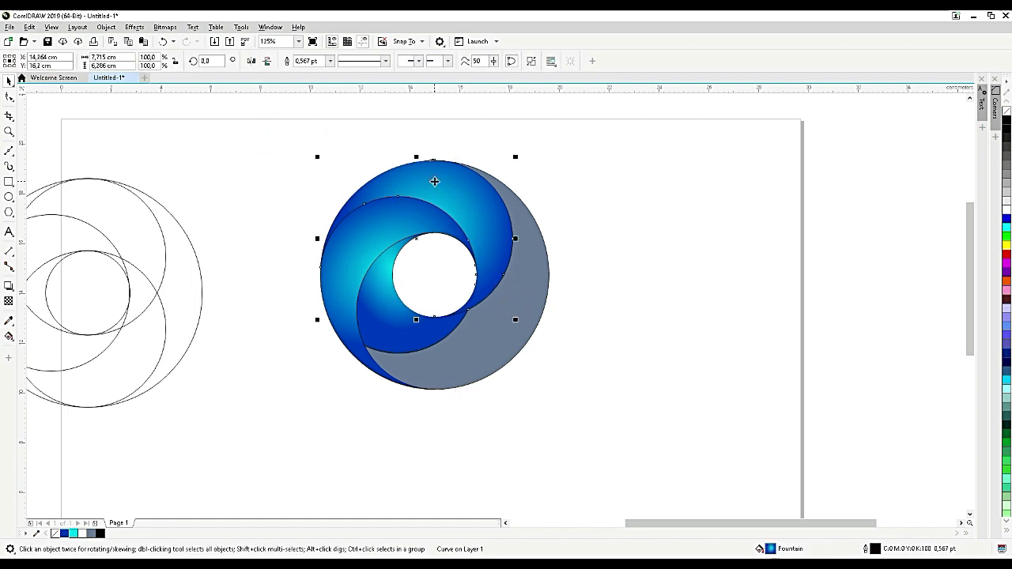
{"action": "left_click_drag", "start_coordinate": [434, 181], "coordinate": [487, 309]}
{"action": "left_click", "coordinate": [524, 342]}
{"action": "left_click", "coordinate": [9, 336]}
{"action": "left_click_drag", "start_coordinate": [457, 361], "coordinate": [458, 350]}
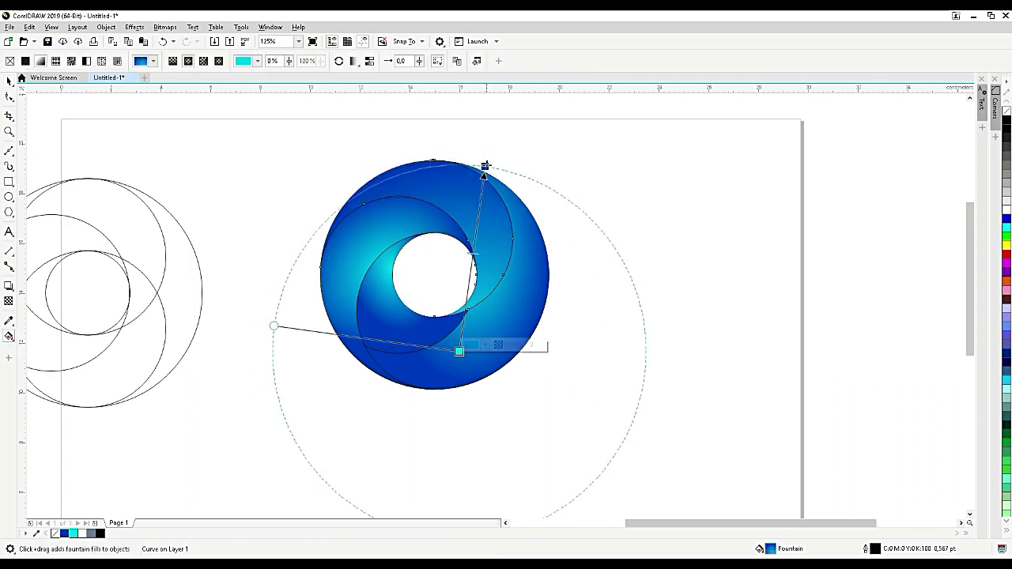
{"action": "left_click", "coordinate": [485, 165]}
Reshape the lower-right swirl's gradient with its cyan centre at the hole's bottom and its blue end near the outer circle's top
{"action": "left_click", "coordinate": [522, 257]}
{"action": "left_click_drag", "start_coordinate": [492, 241], "coordinate": [443, 316]}
{"action": "left_click_drag", "start_coordinate": [340, 187], "coordinate": [316, 287]}
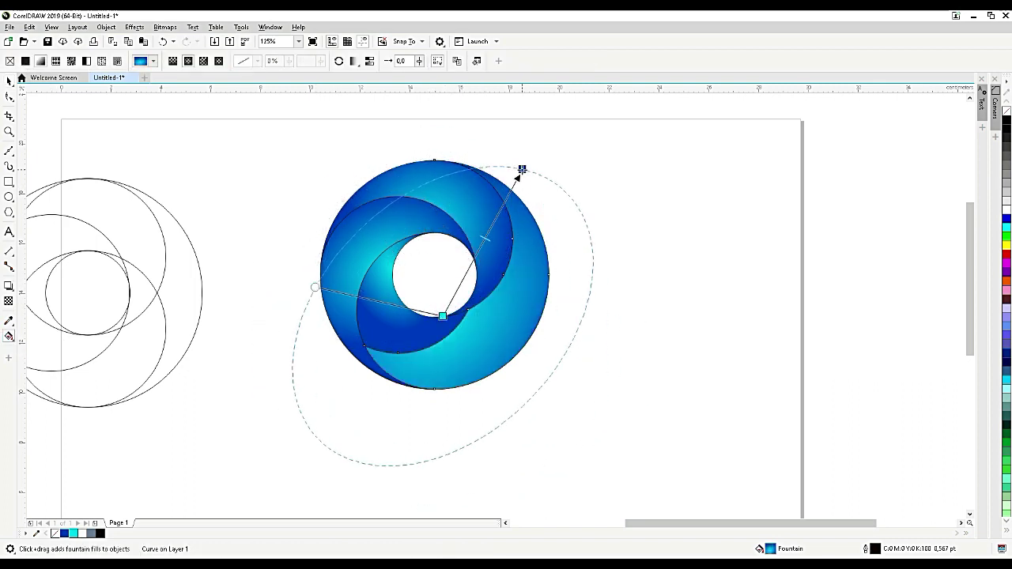
{"action": "left_click_drag", "start_coordinate": [522, 170], "coordinate": [432, 160]}
{"action": "left_click_drag", "start_coordinate": [327, 356], "coordinate": [318, 316]}
{"action": "left_click_drag", "start_coordinate": [432, 161], "coordinate": [445, 166]}
{"action": "key", "text": "space"}
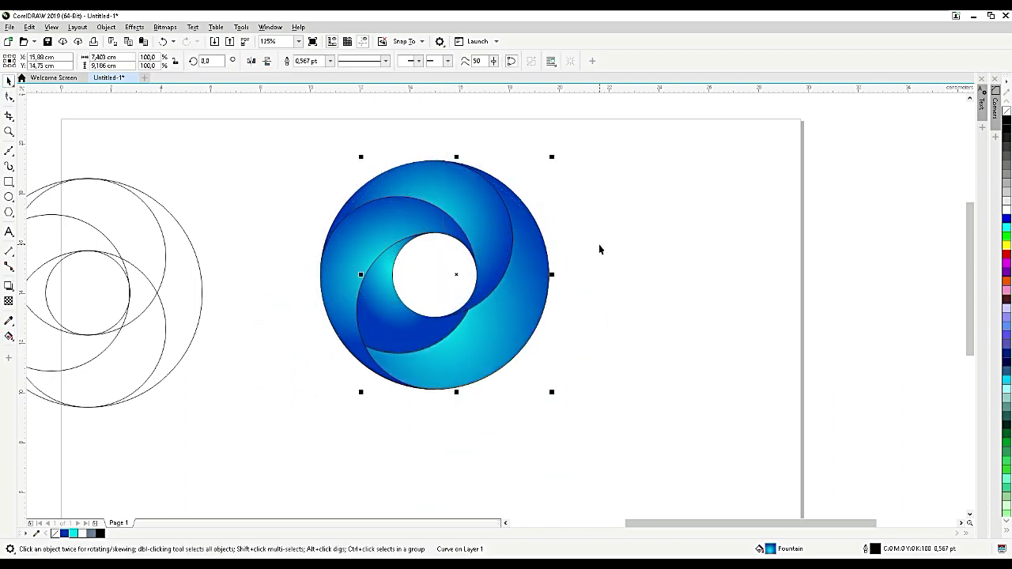
Duplicate the complete swirl ring and move the copy straight down so its upper edge meets the bottom of the original's hole
{"action": "left_click_drag", "start_coordinate": [229, 127], "coordinate": [648, 454]}
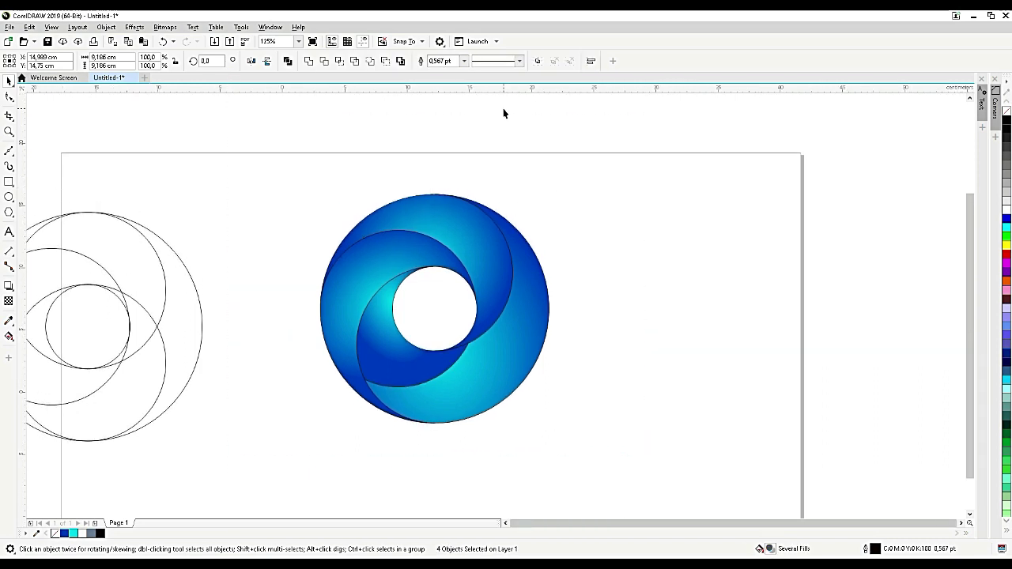
{"action": "scroll", "coordinate": [486, 146], "scroll_direction": "down", "scroll_amount": 2}
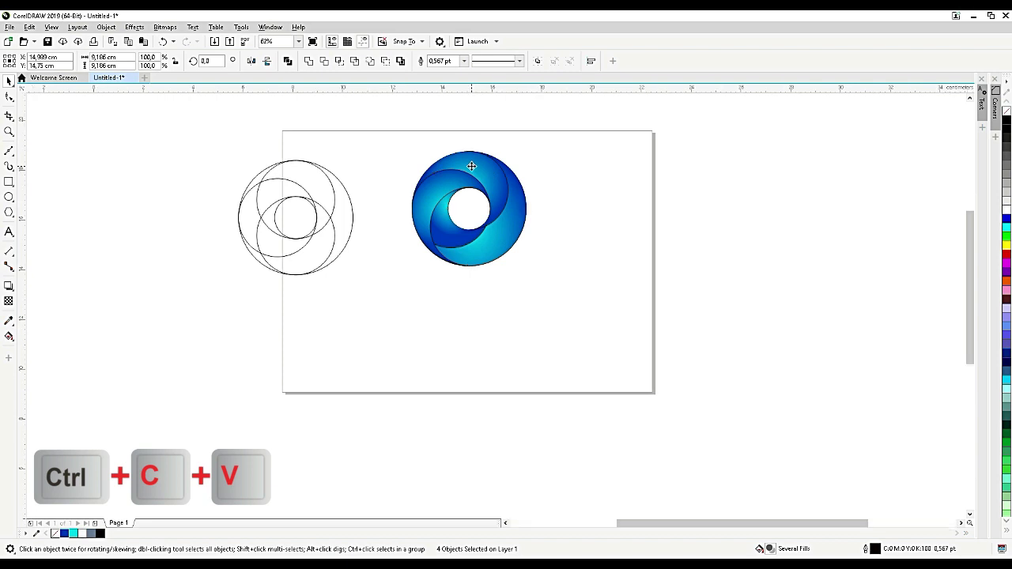
{"action": "scroll", "coordinate": [473, 162], "scroll_direction": "up", "scroll_amount": 2}
{"action": "left_click_drag", "start_coordinate": [466, 136], "coordinate": [466, 294]}
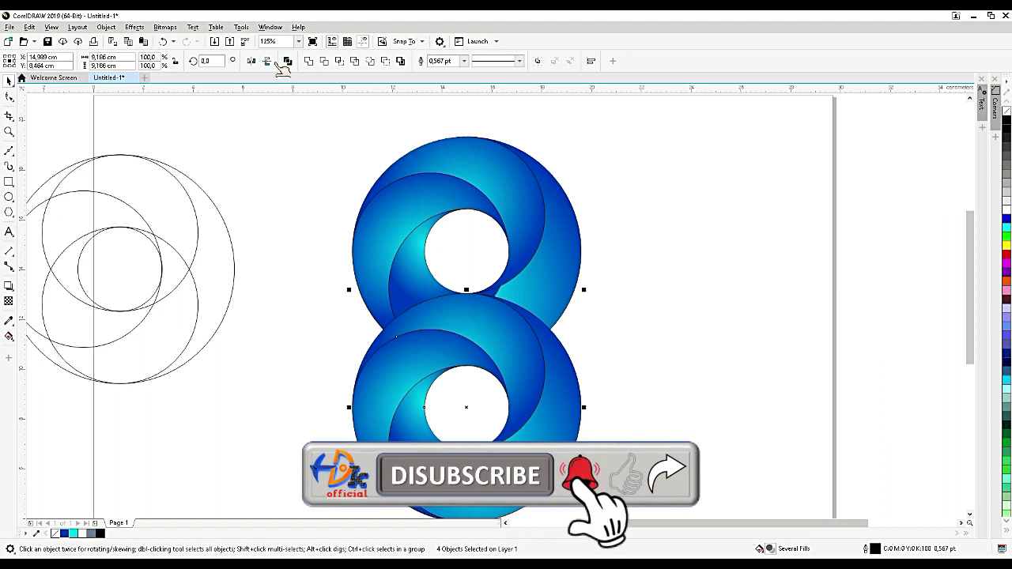
Mirror the lower ring copy both horizontally and vertically
{"action": "left_click", "coordinate": [250, 61]}
{"action": "left_click", "coordinate": [561, 210]}
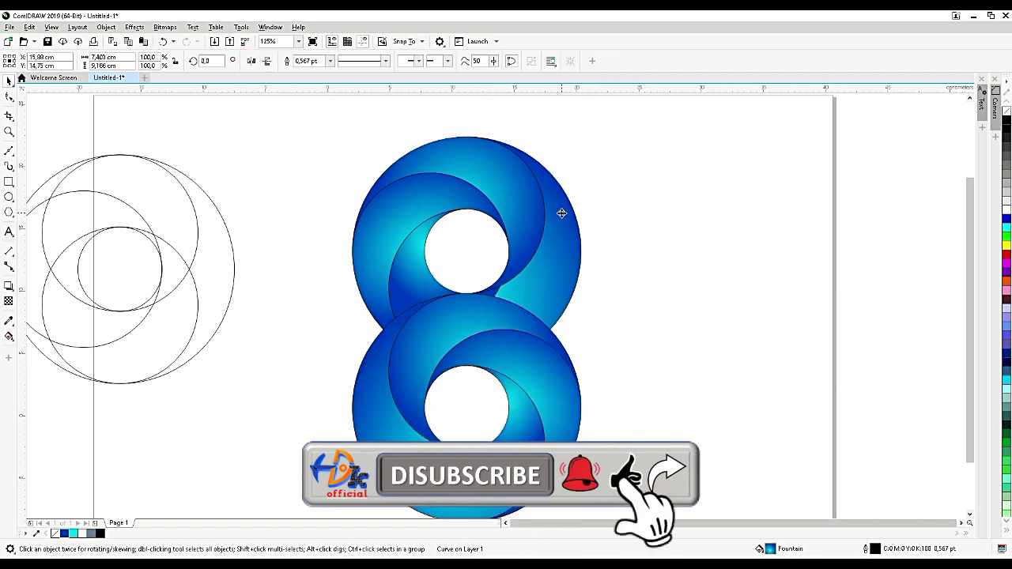
{"action": "scroll", "coordinate": [561, 211], "scroll_direction": "down", "scroll_amount": 2}
{"action": "scroll", "coordinate": [510, 345], "scroll_direction": "up", "scroll_amount": 2}
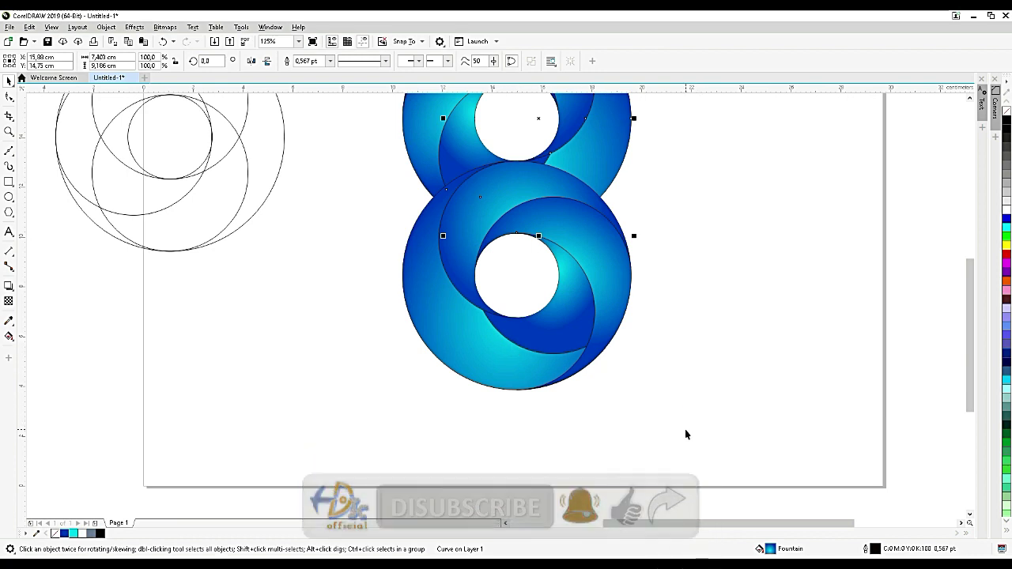
{"action": "left_click_drag", "start_coordinate": [685, 429], "coordinate": [346, 147]}
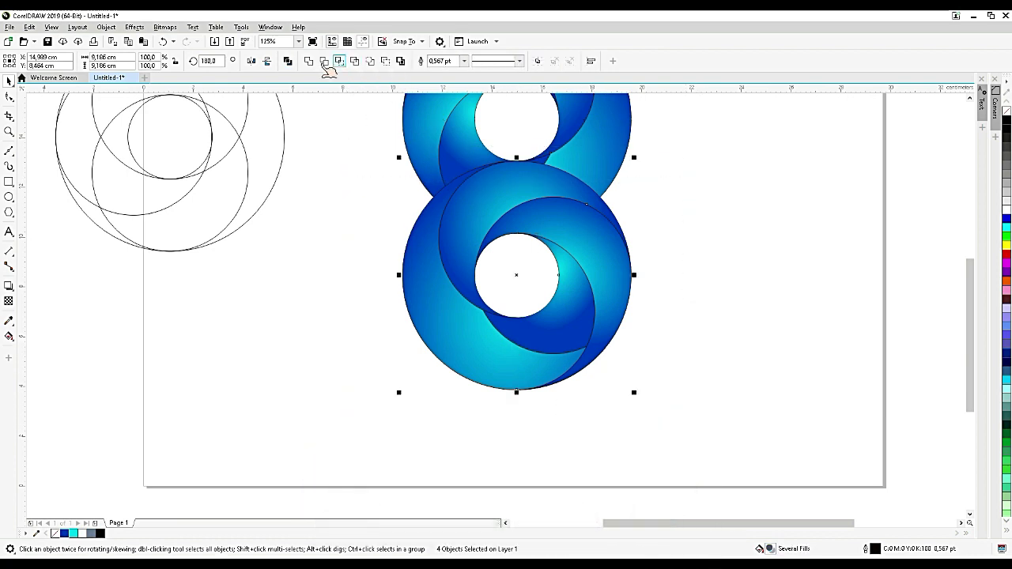
{"action": "left_click", "coordinate": [269, 63]}
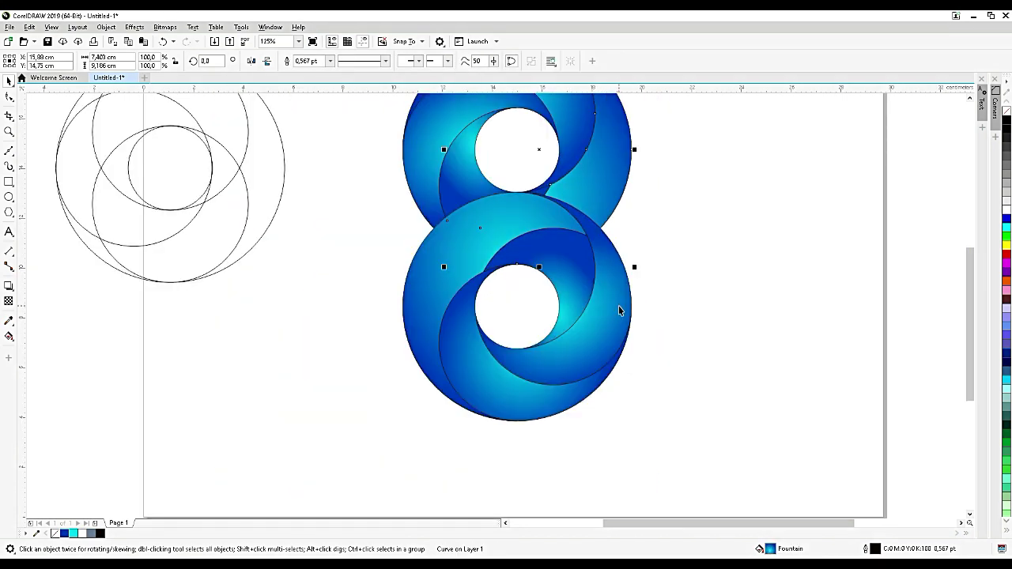
Try filling the small wedge below the upper ring's hole with blue-grey using Smart Fill
{"action": "left_click", "coordinate": [618, 305]}
{"action": "scroll", "coordinate": [551, 170], "scroll_direction": "up", "scroll_amount": 2}
{"action": "left_click", "coordinate": [618, 215]}
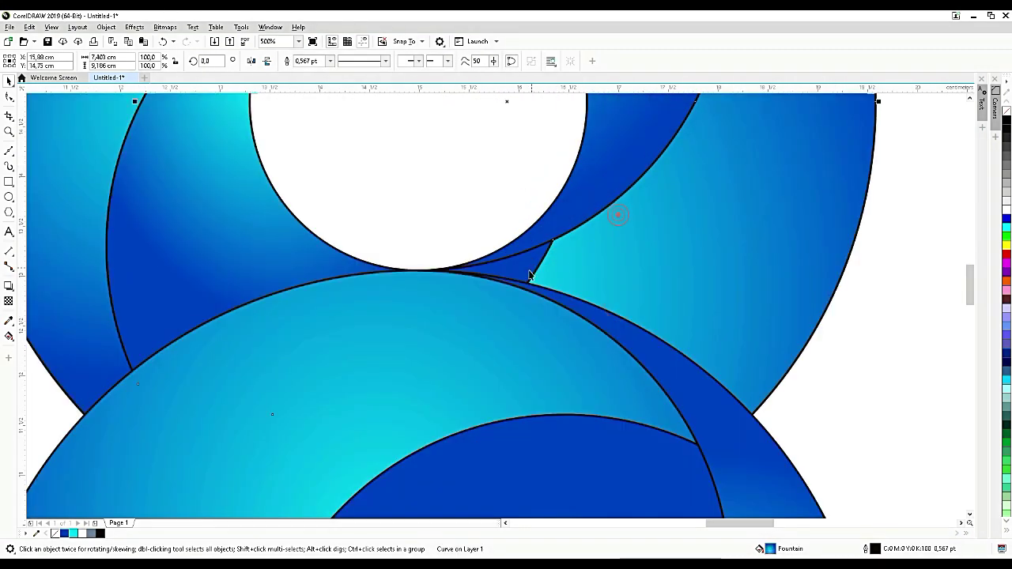
{"action": "scroll", "coordinate": [530, 275], "scroll_direction": "up", "scroll_amount": 2}
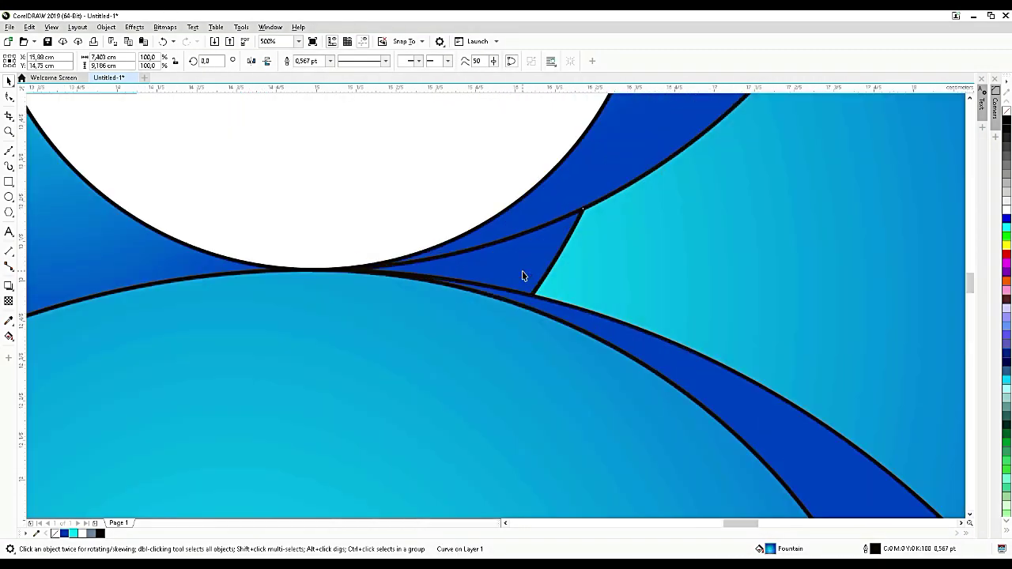
{"action": "left_click", "coordinate": [8, 336]}
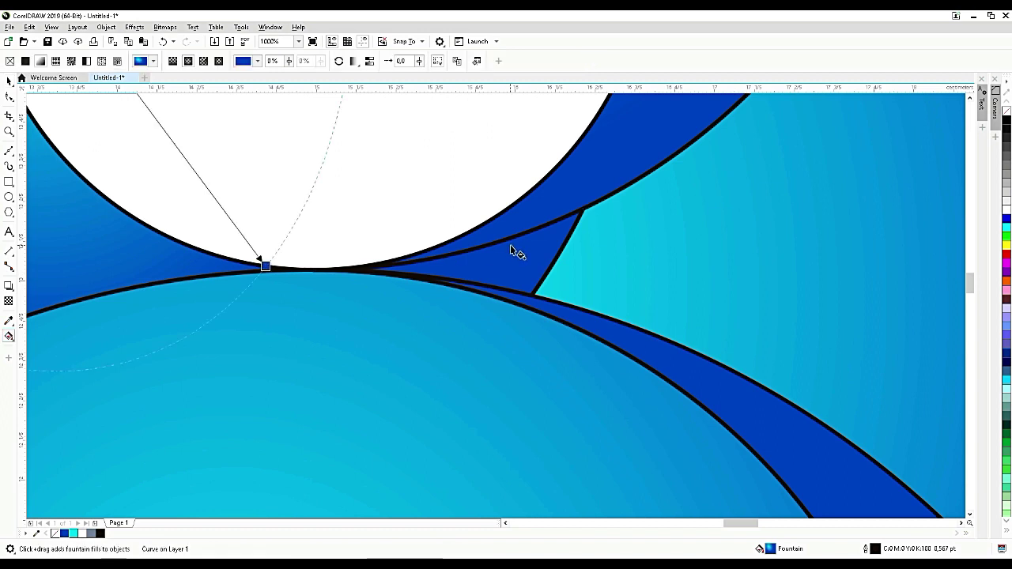
{"action": "left_click", "coordinate": [12, 342]}
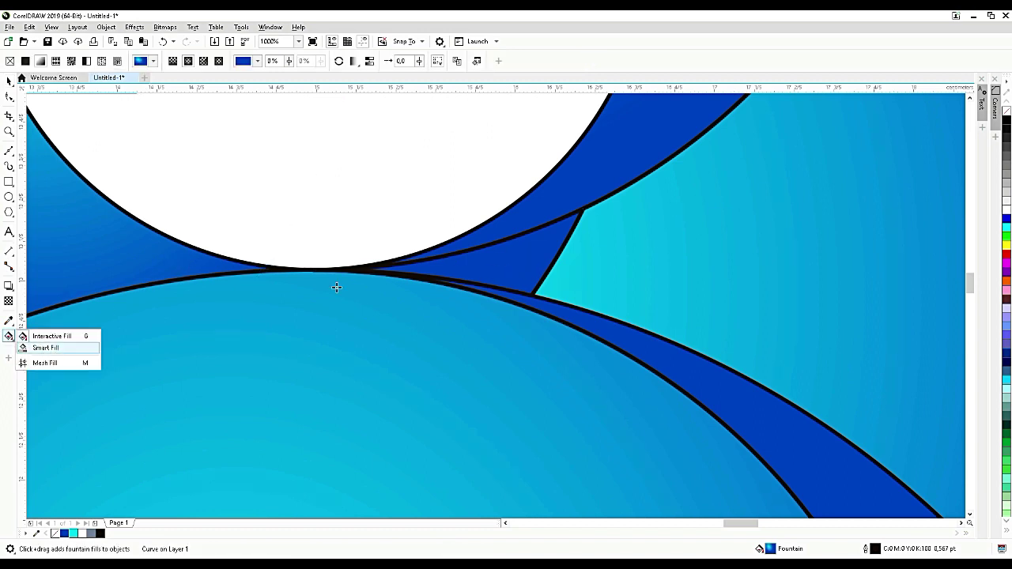
{"action": "left_click", "coordinate": [45, 361]}
{"action": "left_click", "coordinate": [547, 258]}
{"action": "scroll", "coordinate": [547, 257], "scroll_direction": "down", "scroll_amount": 2}
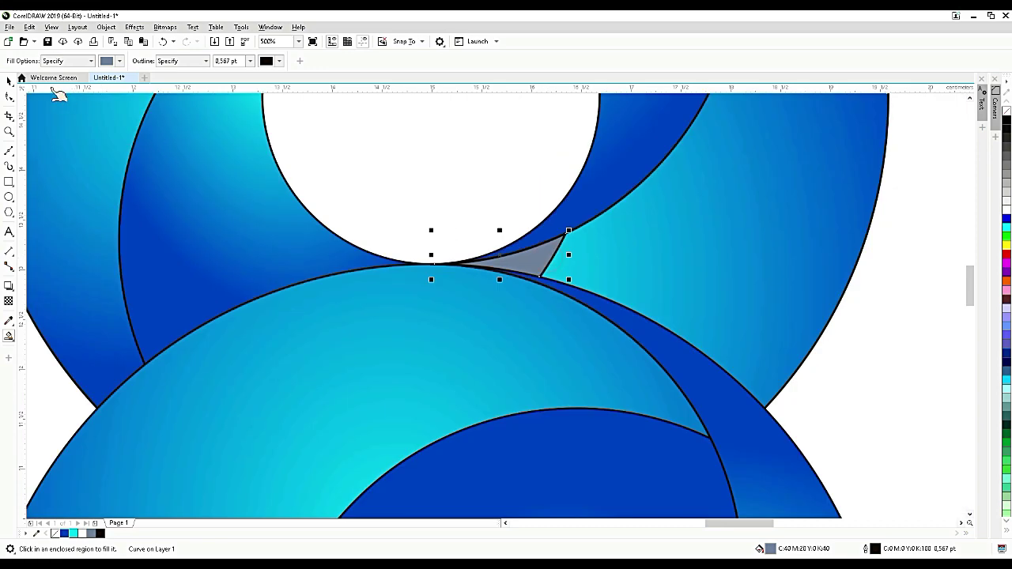
Try to weld the blue-grey wedge to the upper ring's large right swirl
{"action": "key", "text": "space"}
{"action": "left_click", "coordinate": [631, 226], "text": "shift"}
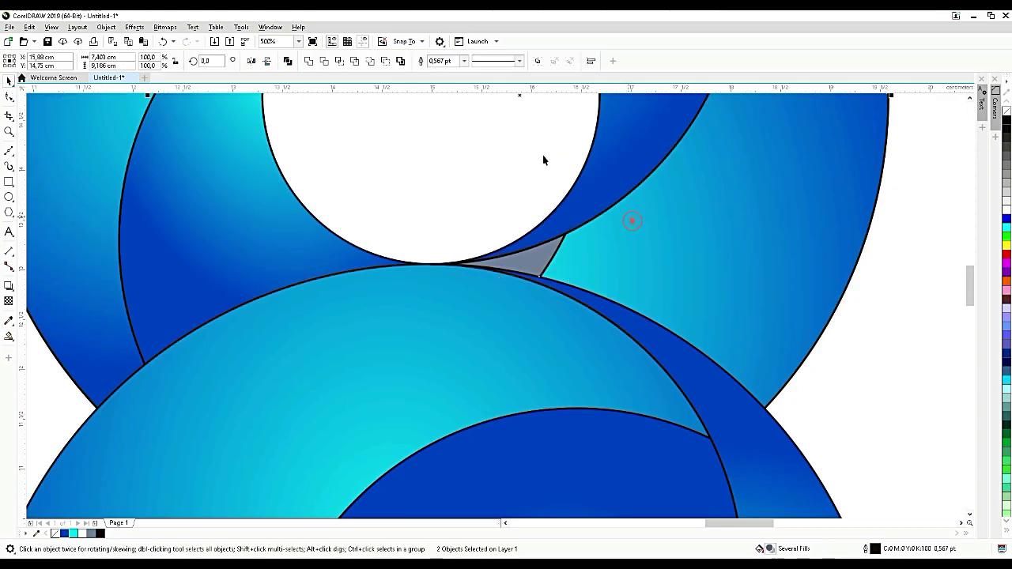
{"action": "left_click", "coordinate": [307, 61]}
{"action": "scroll", "coordinate": [553, 150], "scroll_direction": "down", "scroll_amount": 2}
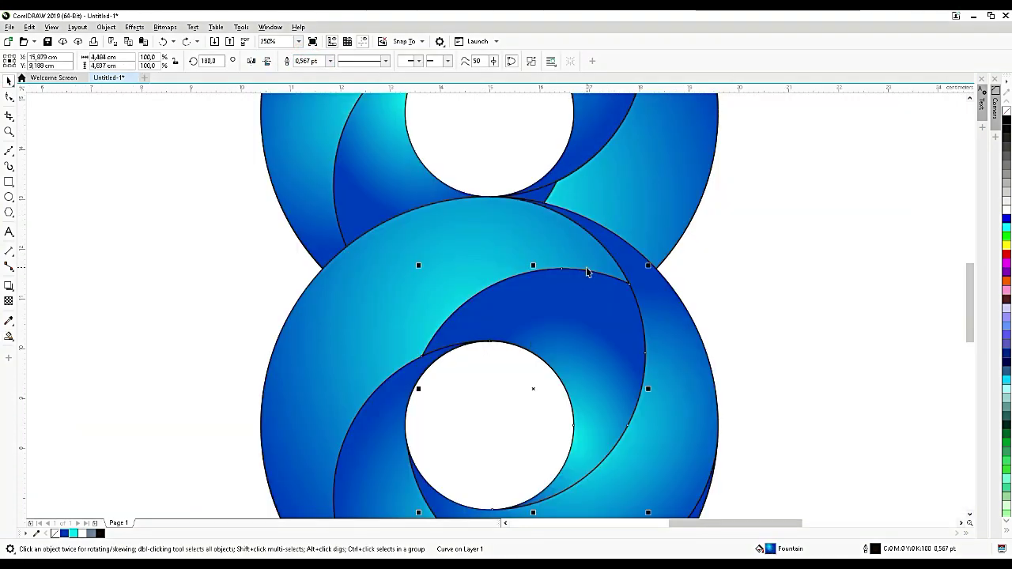
Remove the fill from the lower ring's small swirl above the hole, its right swirl and its large left swirl
{"action": "left_click", "coordinate": [1006, 111]}
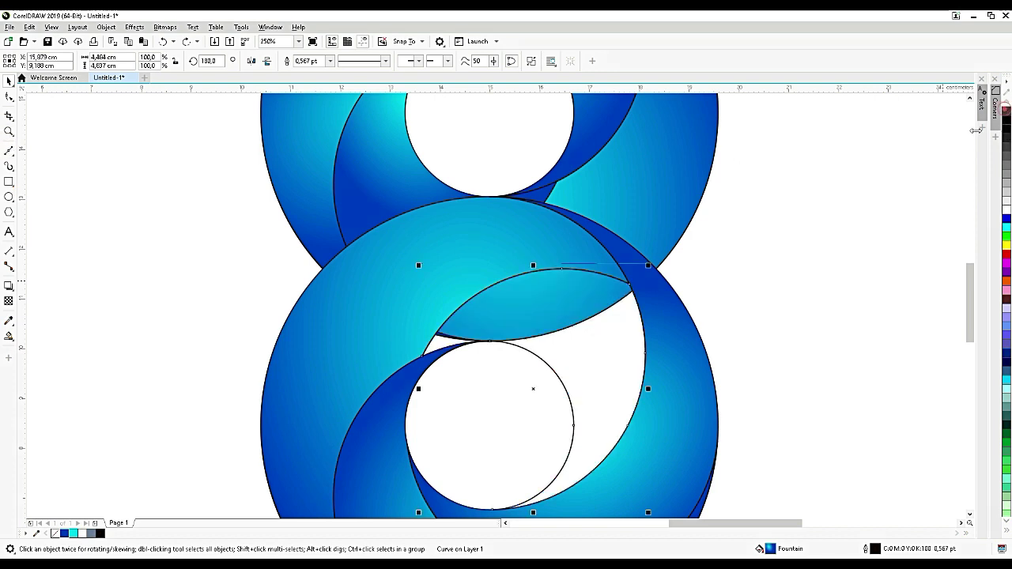
{"action": "left_click", "coordinate": [683, 337]}
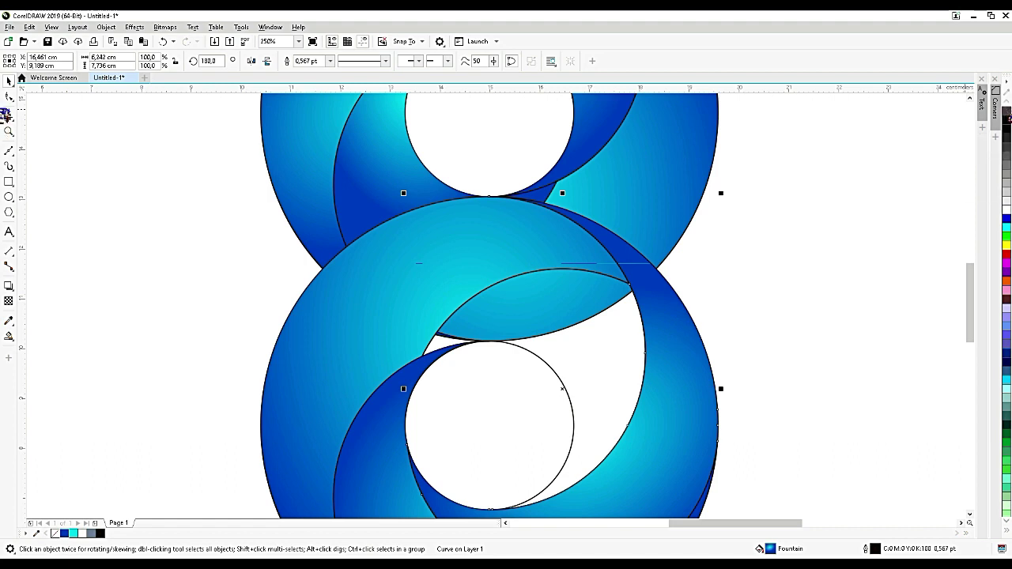
{"action": "left_click", "coordinate": [1006, 111]}
{"action": "left_click", "coordinate": [493, 251]}
{"action": "scroll", "coordinate": [643, 178], "scroll_direction": "down", "scroll_amount": 2}
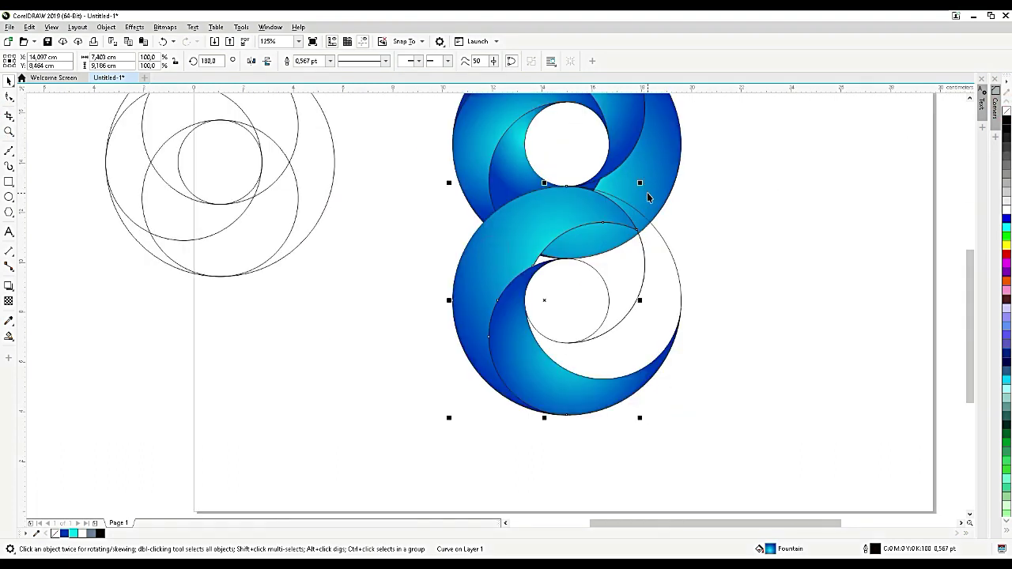
{"action": "scroll", "coordinate": [647, 193], "scroll_direction": "up", "scroll_amount": 2}
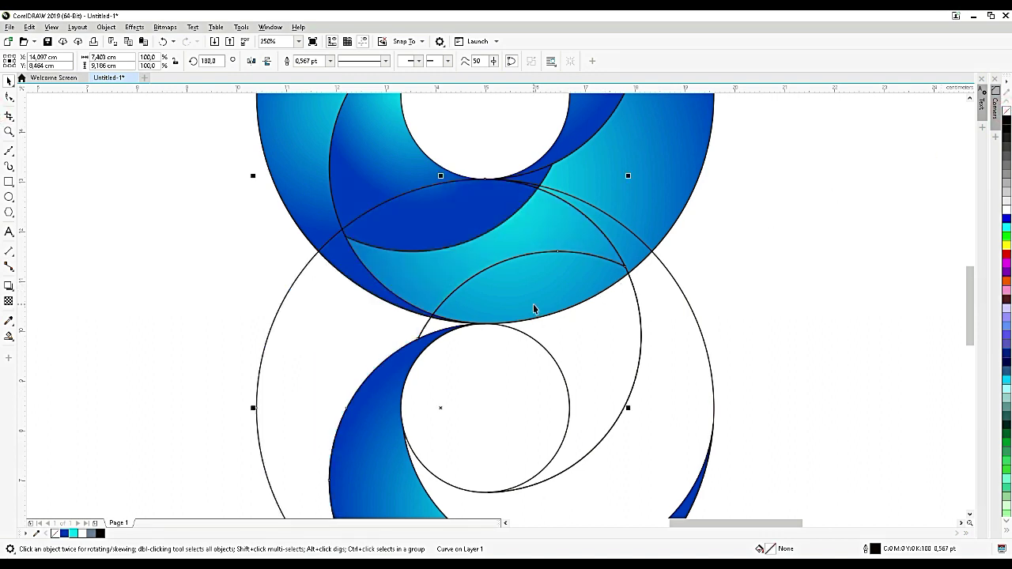
Smart Fill the regions where the two rings overlap, plus the small wedge above the lower hole, with blue-grey
{"action": "left_click", "coordinate": [9, 336]}
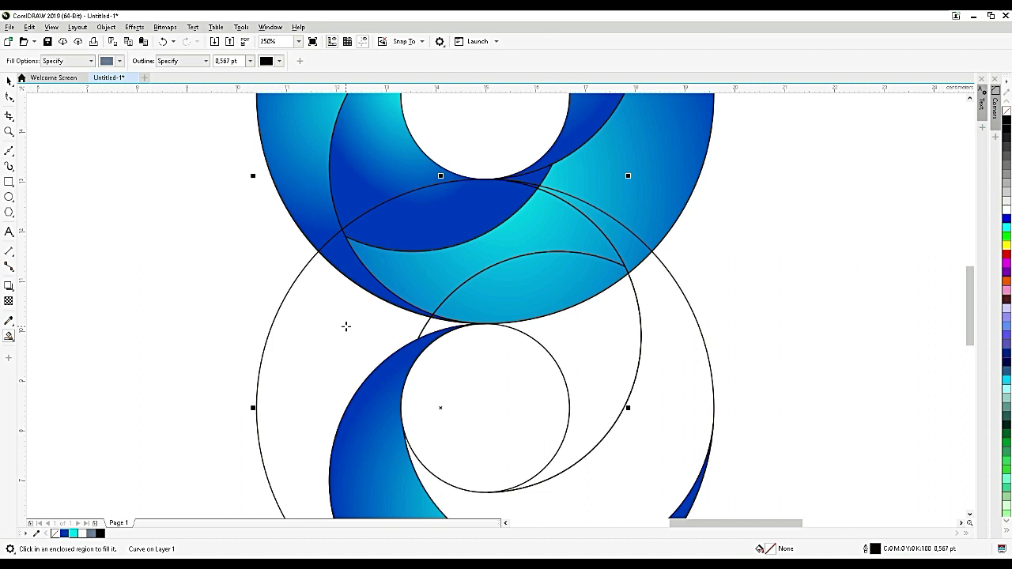
{"action": "left_click", "coordinate": [431, 326]}
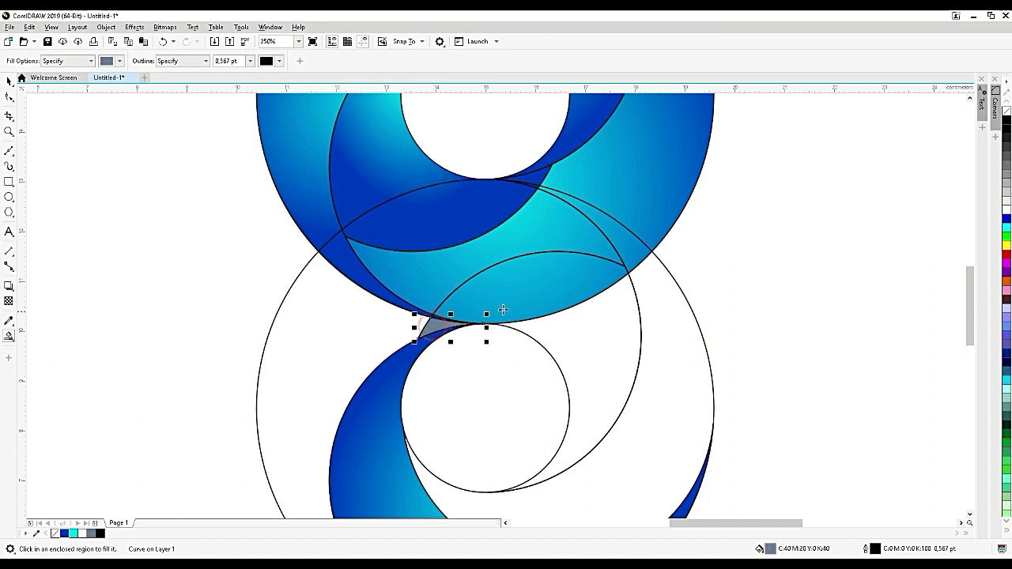
{"action": "left_click", "coordinate": [564, 295]}
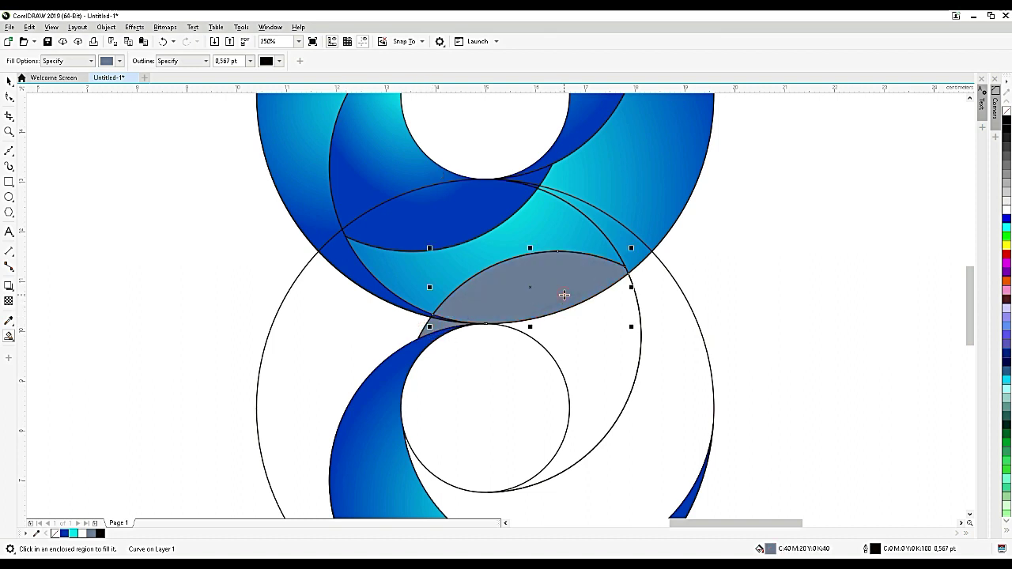
{"action": "left_click", "coordinate": [589, 244]}
{"action": "left_click", "coordinate": [618, 237]}
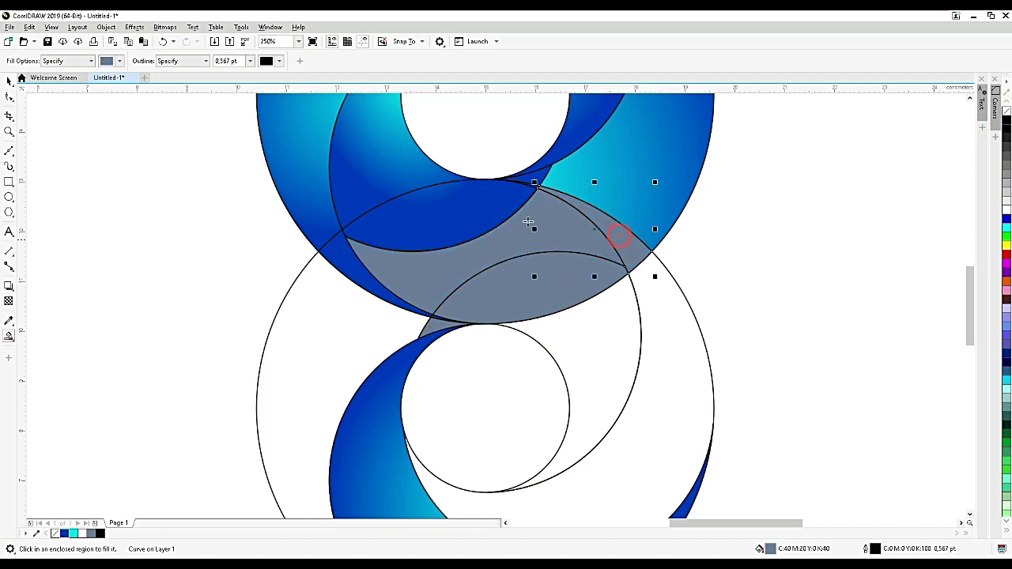
{"action": "left_click", "coordinate": [496, 214]}
{"action": "scroll", "coordinate": [540, 188], "scroll_direction": "up", "scroll_amount": 2}
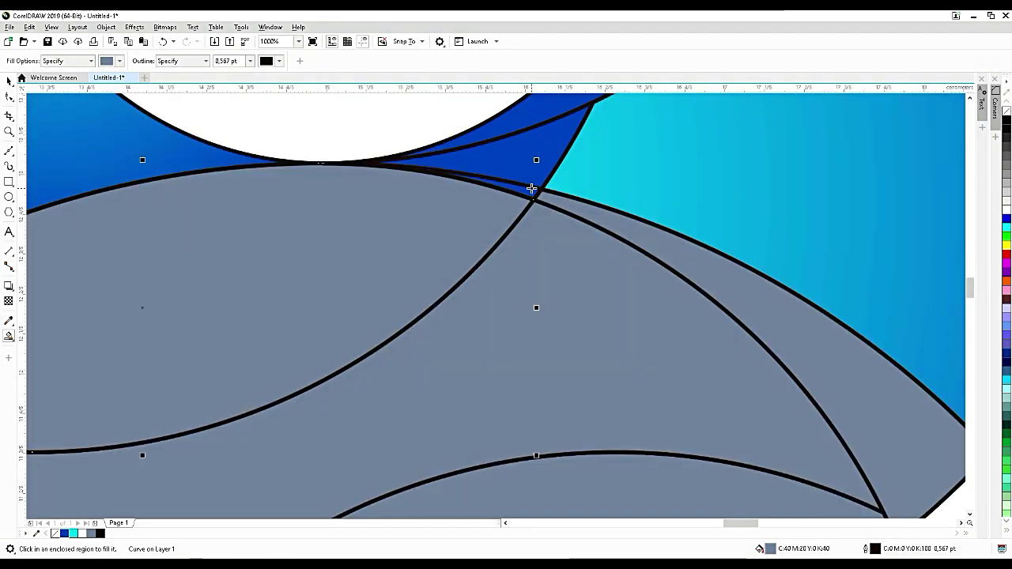
{"action": "scroll", "coordinate": [532, 189], "scroll_direction": "down", "scroll_amount": 2}
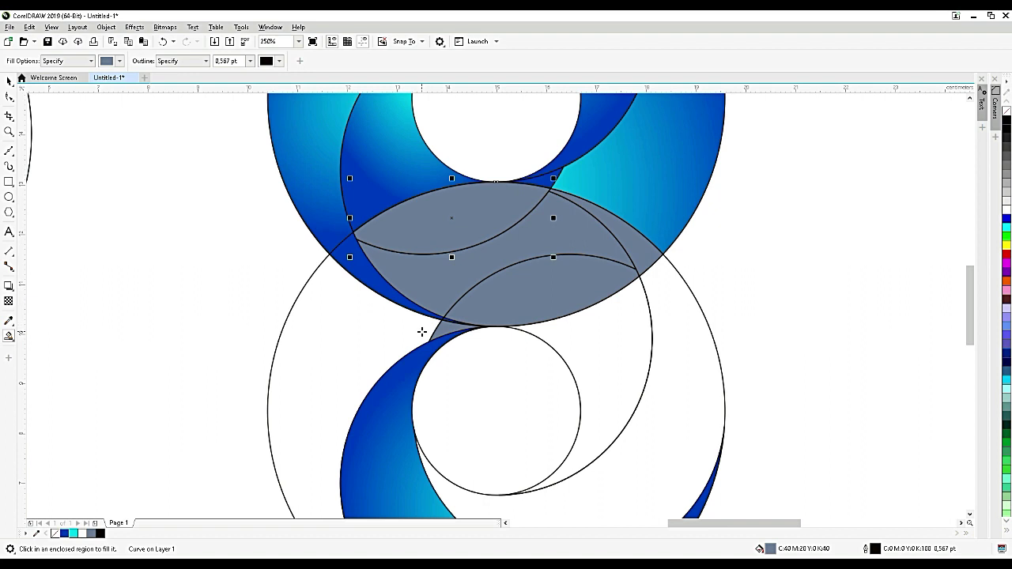
Weld the lower ring's unfilled left swirl to the blue-grey overlap regions
{"action": "key", "text": "space"}
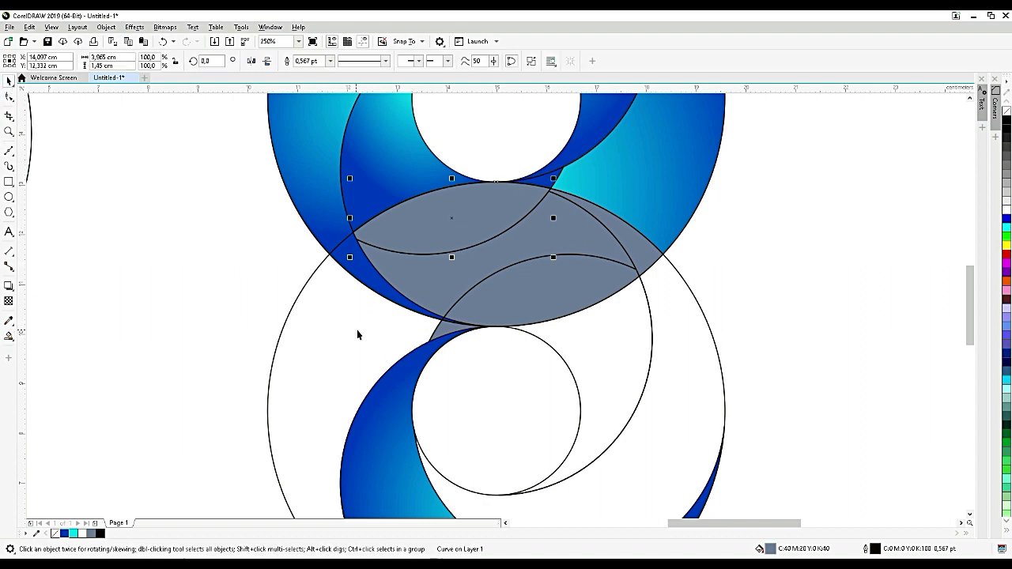
{"action": "left_click", "coordinate": [354, 332]}
{"action": "left_click", "coordinate": [557, 247], "text": "shift"}
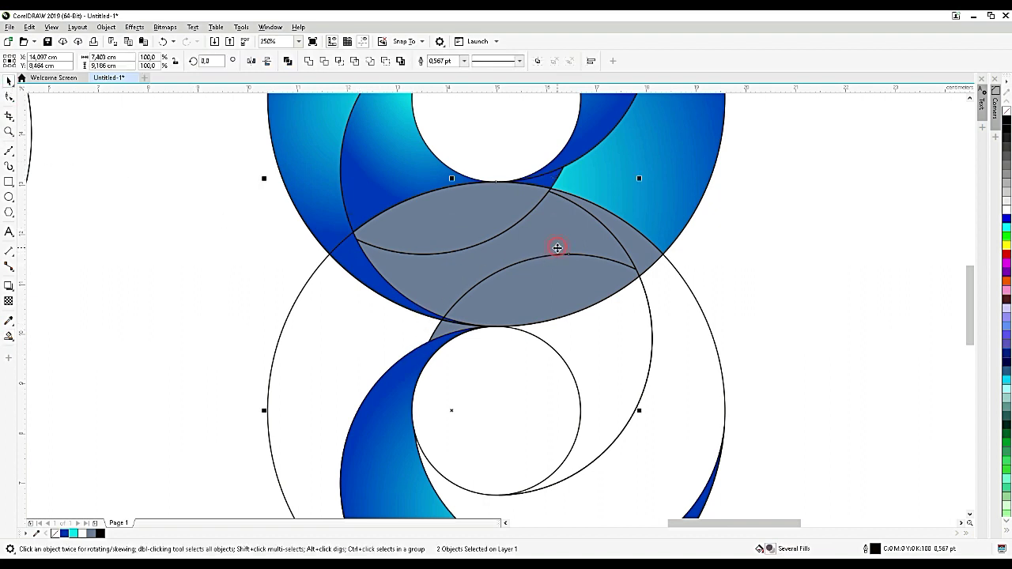
{"action": "left_click", "coordinate": [309, 61]}
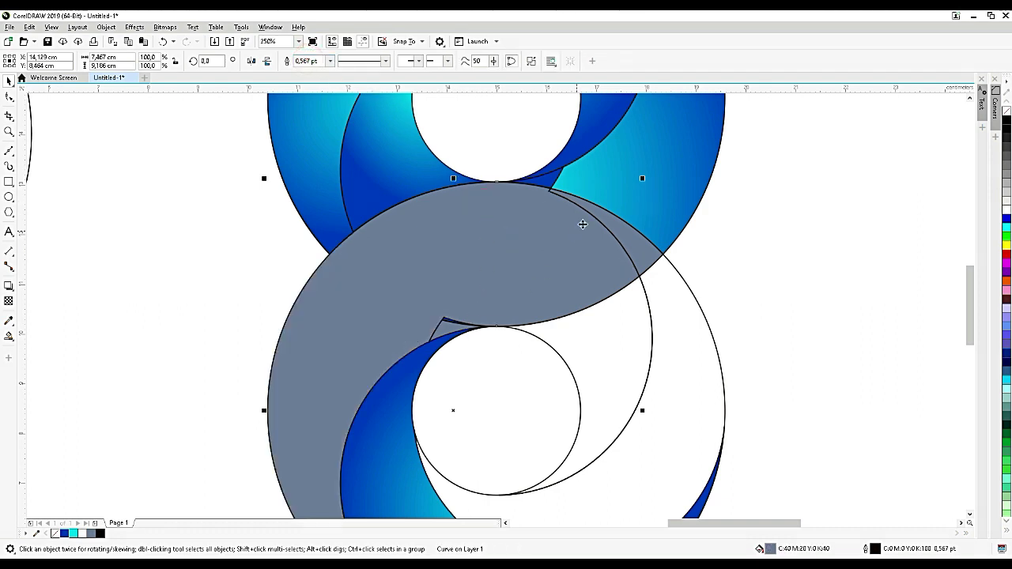
Weld the upper ring's large right swirl to the blue-grey shape to form one continuous S-shaped band
{"action": "left_click", "coordinate": [613, 192]}
{"action": "left_click", "coordinate": [535, 217], "text": "shift"}
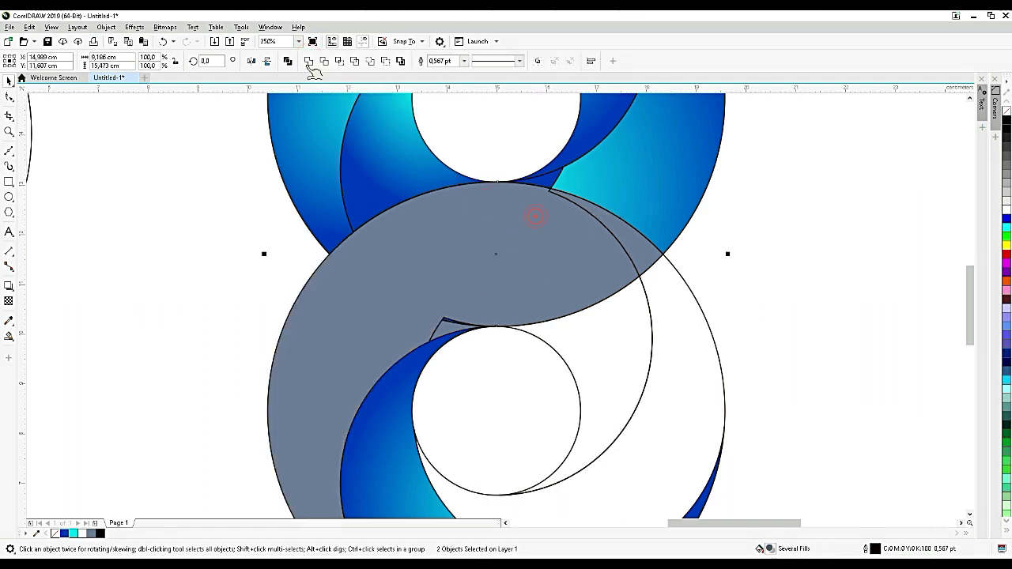
{"action": "left_click", "coordinate": [309, 62]}
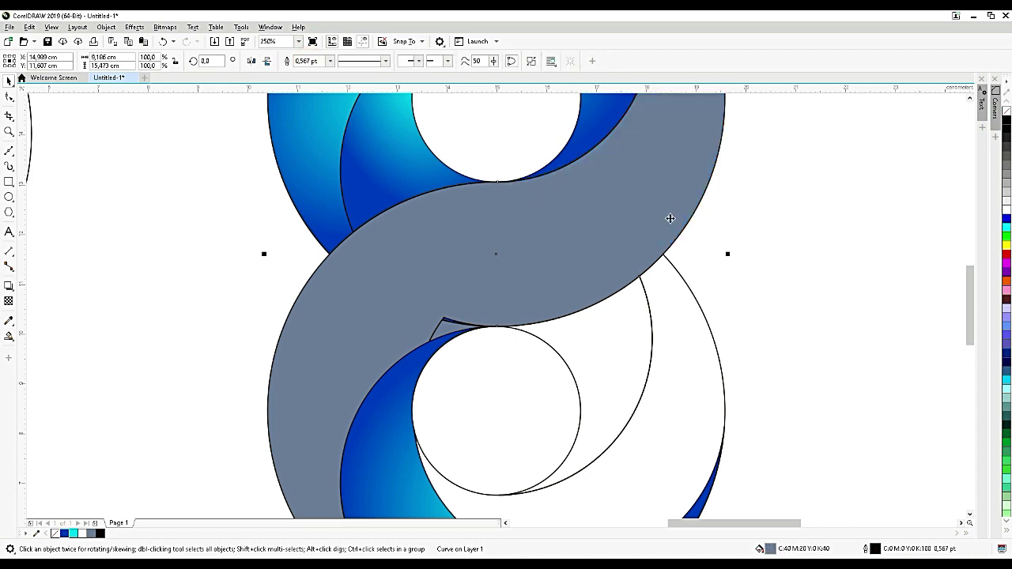
Weld the small blue-grey wedge above the lower hole into the S-shaped band
{"action": "scroll", "coordinate": [664, 212], "scroll_direction": "down", "scroll_amount": 2}
{"action": "scroll", "coordinate": [607, 250], "scroll_direction": "up", "scroll_amount": 2}
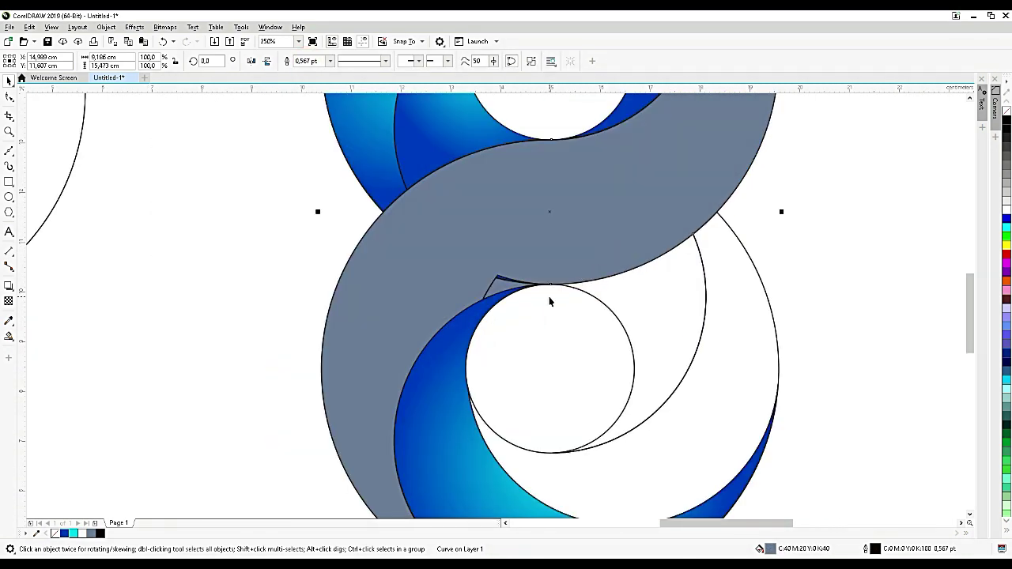
{"action": "scroll", "coordinate": [549, 301], "scroll_direction": "up", "scroll_amount": 2}
{"action": "left_click", "coordinate": [459, 277]}
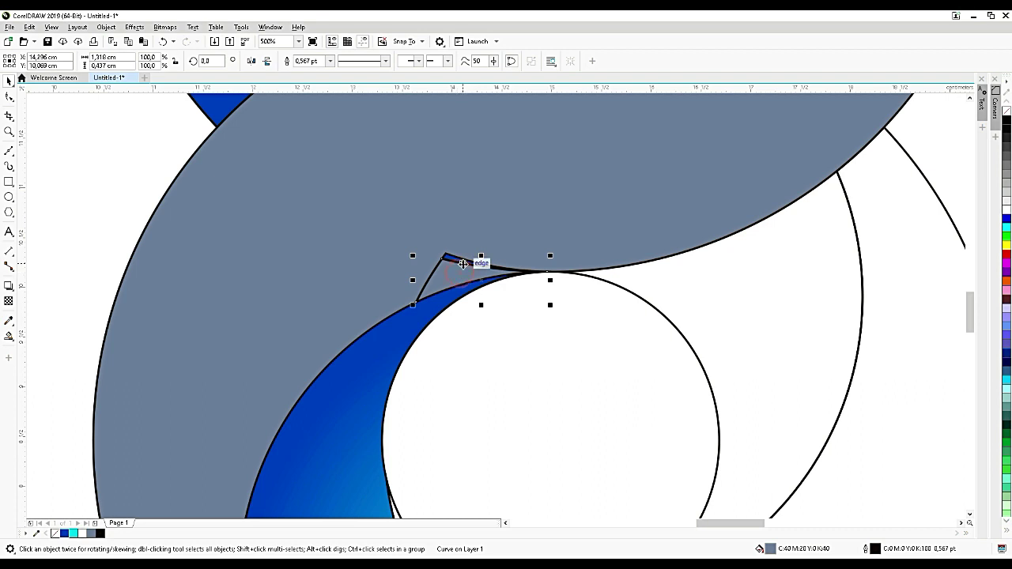
{"action": "left_click", "coordinate": [344, 229], "text": "shift"}
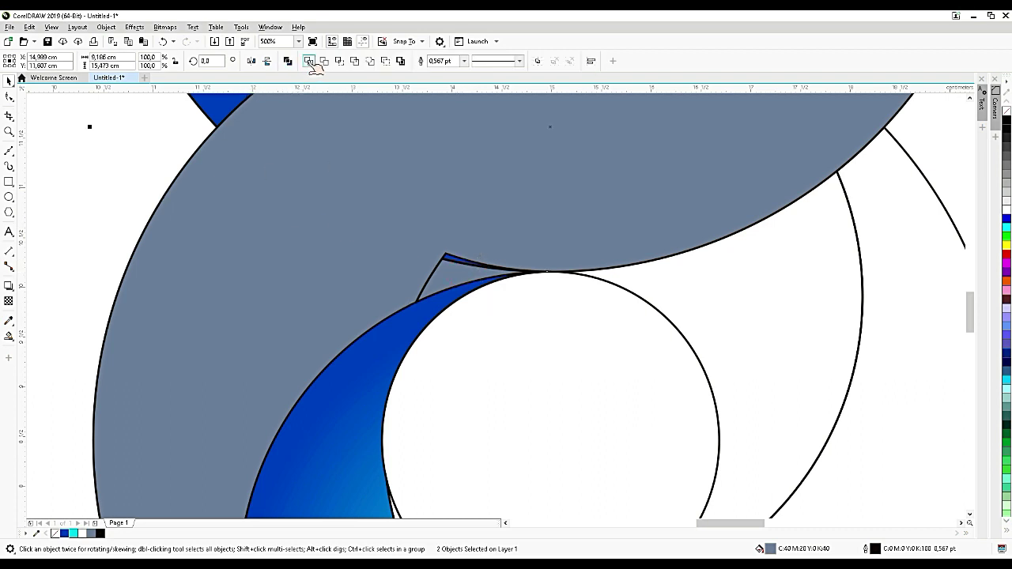
Smart Fill the remaining thin blue sliver above the lower hole with blue-grey
{"action": "left_click", "coordinate": [8, 251]}
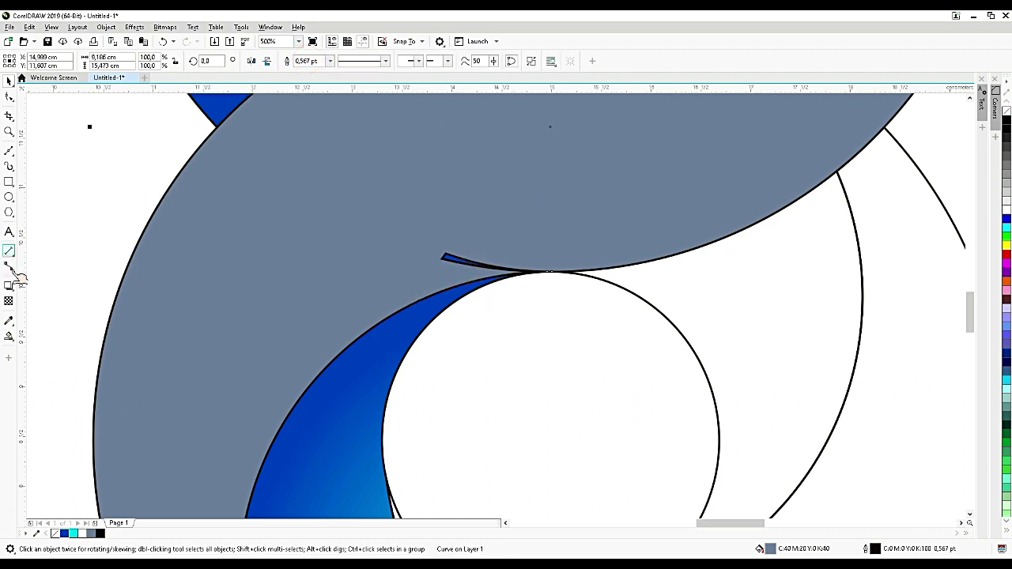
{"action": "left_click", "coordinate": [11, 337]}
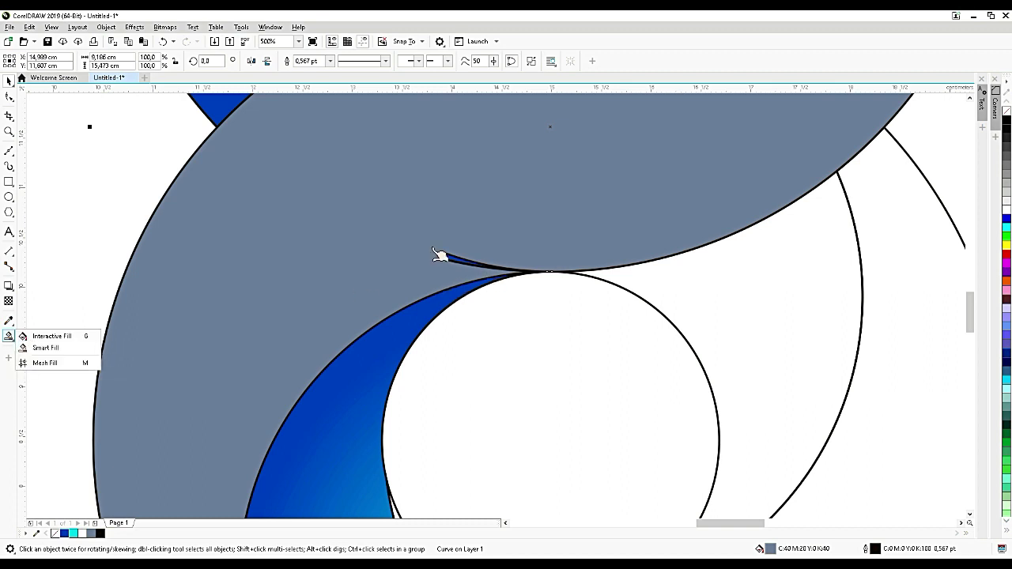
{"action": "left_click", "coordinate": [49, 348]}
{"action": "left_click", "coordinate": [458, 257]}
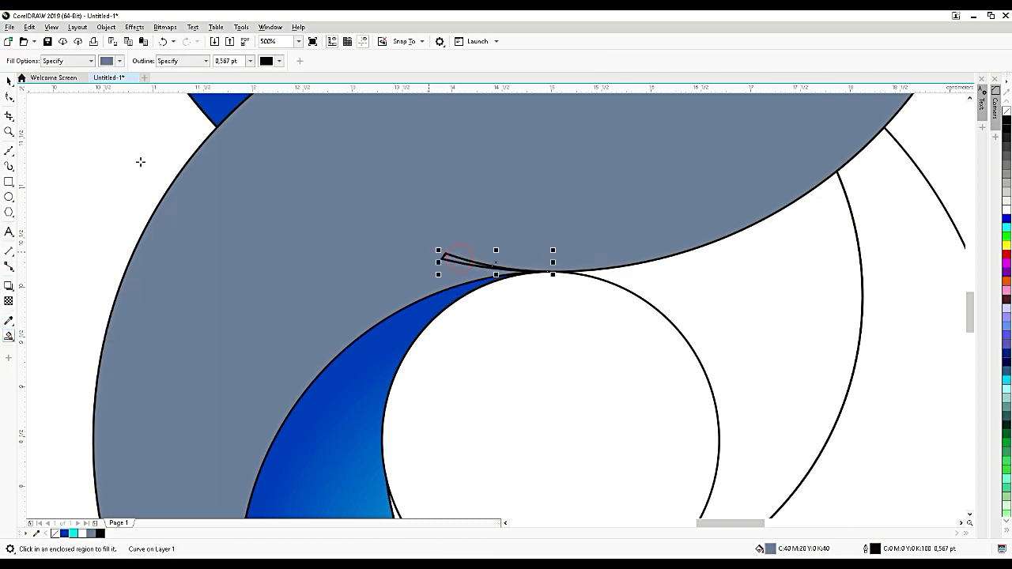
Weld the thin blue-grey sliver above the lower hole into the S-shaped band
{"action": "key", "text": "space"}
{"action": "left_click", "coordinate": [336, 243], "text": "shift"}
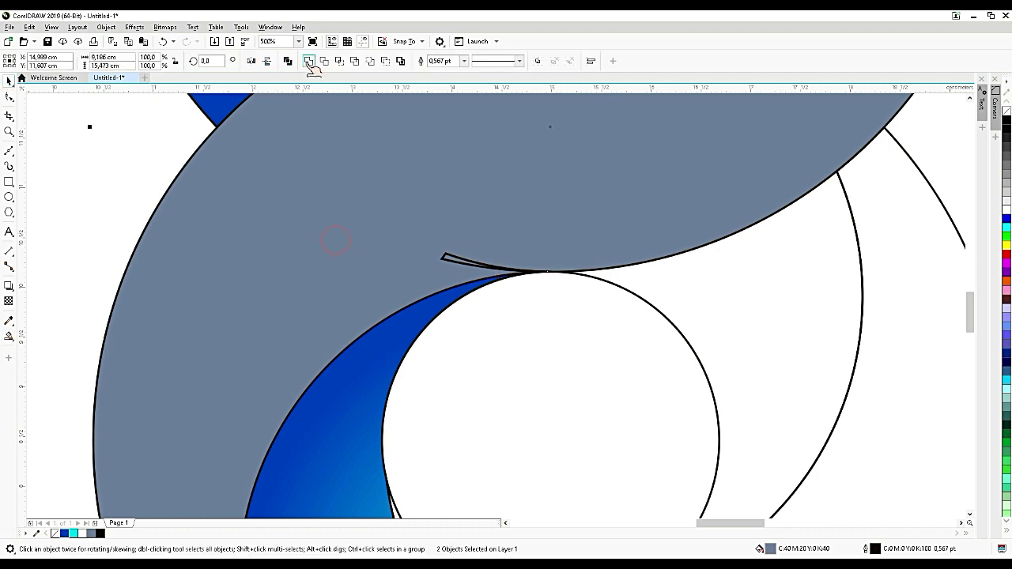
{"action": "left_click", "coordinate": [307, 63]}
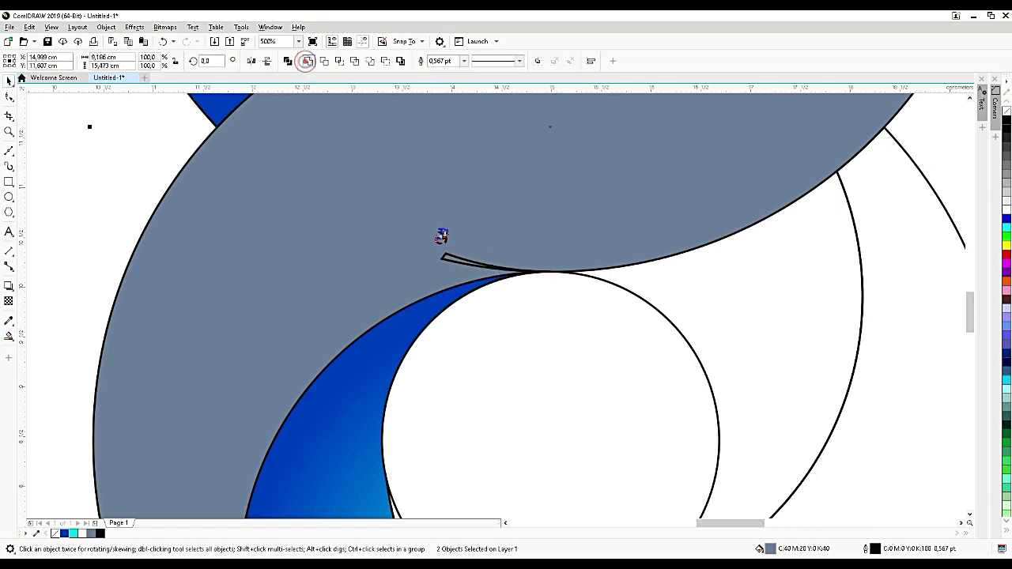
Delete the stray nodes at the tip of the thin spur on the S-shaped band above the lower hole
{"action": "double_click", "coordinate": [516, 253]}
{"action": "scroll", "coordinate": [528, 260], "scroll_direction": "up", "scroll_amount": 2}
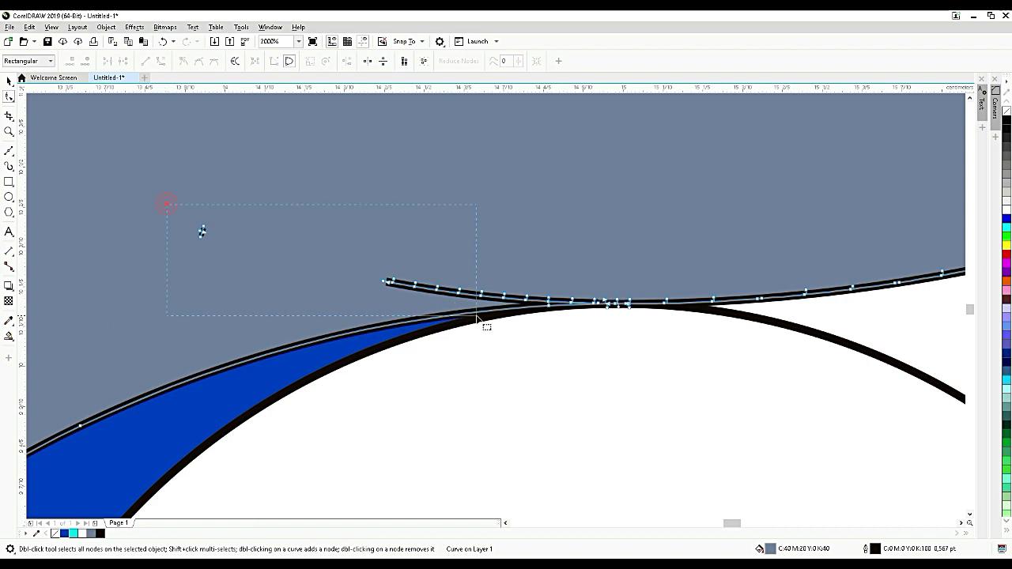
{"action": "left_click_drag", "start_coordinate": [476, 319], "coordinate": [498, 306]}
{"action": "key", "text": "Delete"}
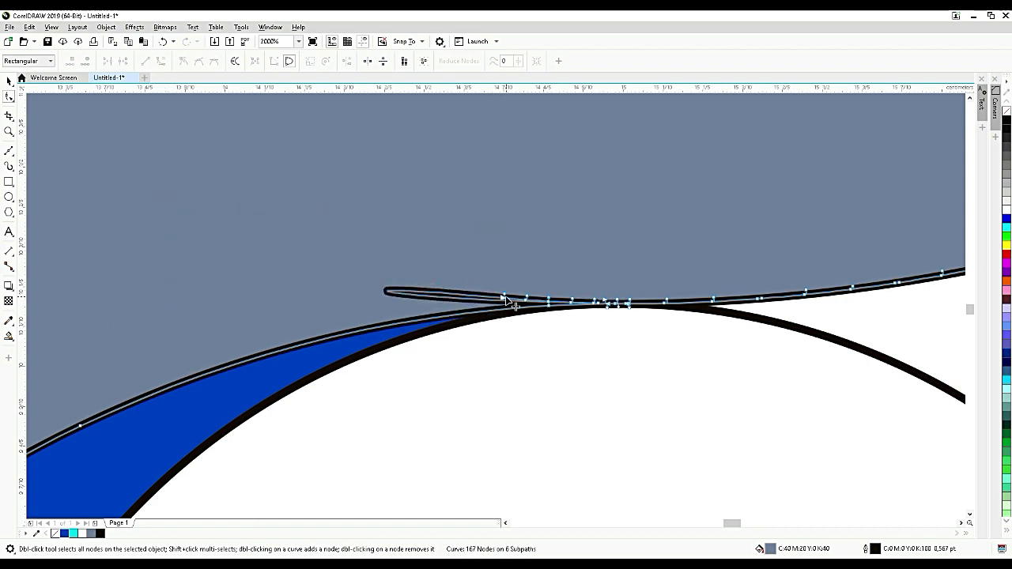
{"action": "left_click", "coordinate": [498, 304]}
{"action": "left_click", "coordinate": [143, 61]}
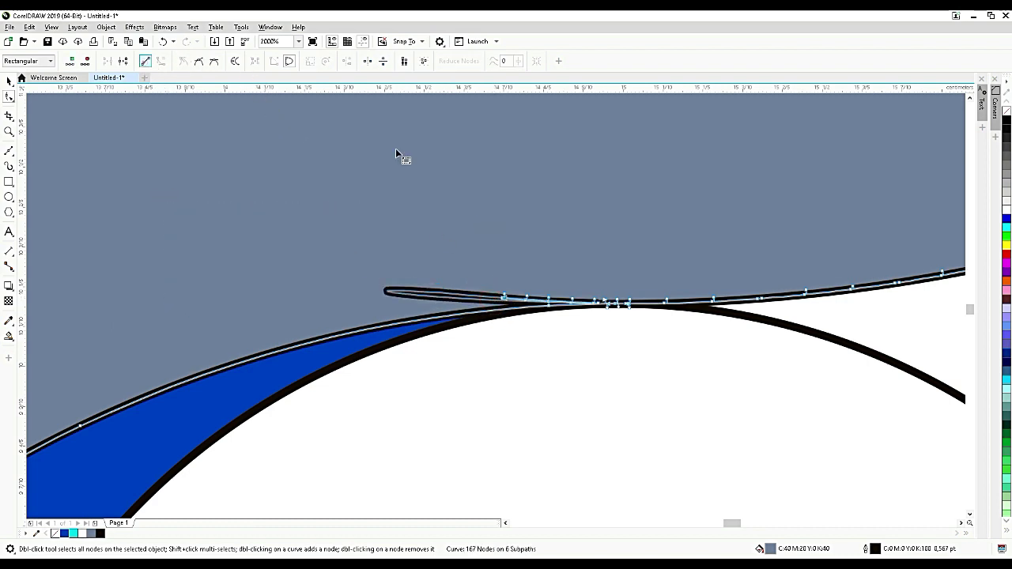
{"action": "double_click", "coordinate": [507, 298]}
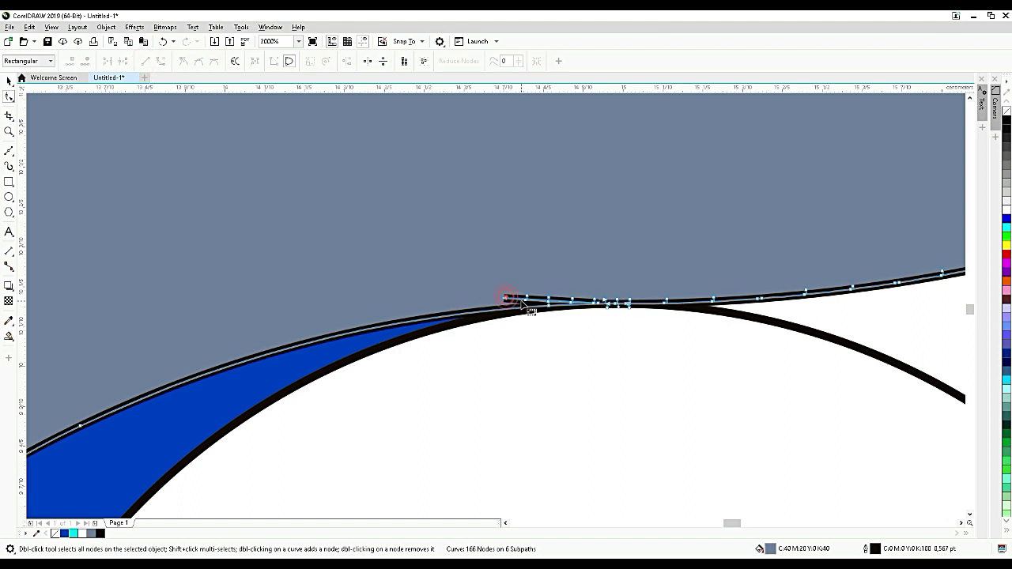
Remove the remaining overlapping nodes of the spur so the S-shaped band's edge runs smoothly along the lower hole
{"action": "double_click", "coordinate": [520, 297]}
{"action": "scroll", "coordinate": [529, 304], "scroll_direction": "up", "scroll_amount": 3}
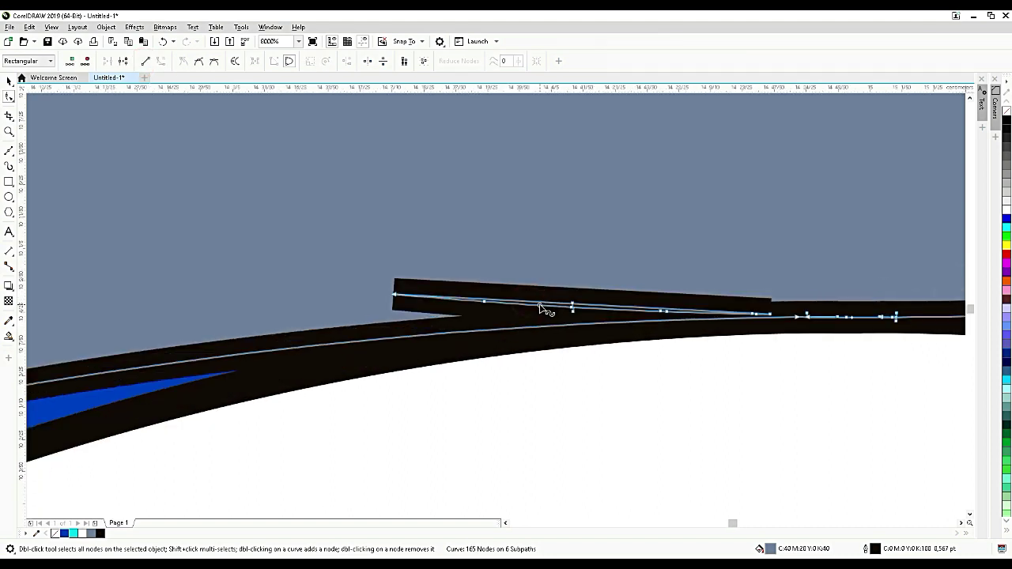
{"action": "left_click", "coordinate": [145, 61]}
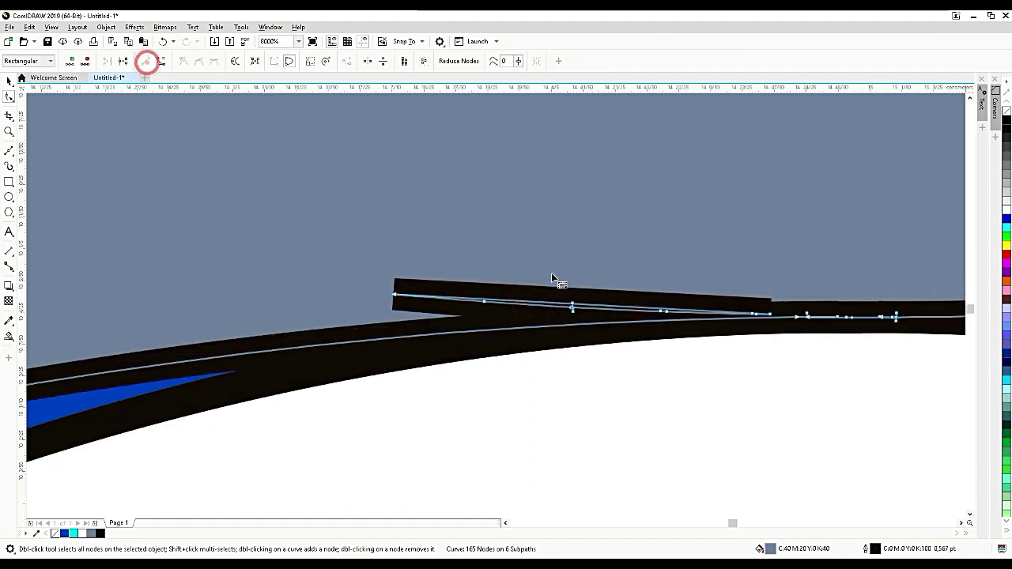
{"action": "left_click_drag", "start_coordinate": [359, 233], "coordinate": [781, 332]}
{"action": "key", "text": "Delete"}
{"action": "scroll", "coordinate": [777, 328], "scroll_direction": "down", "scroll_amount": 10}
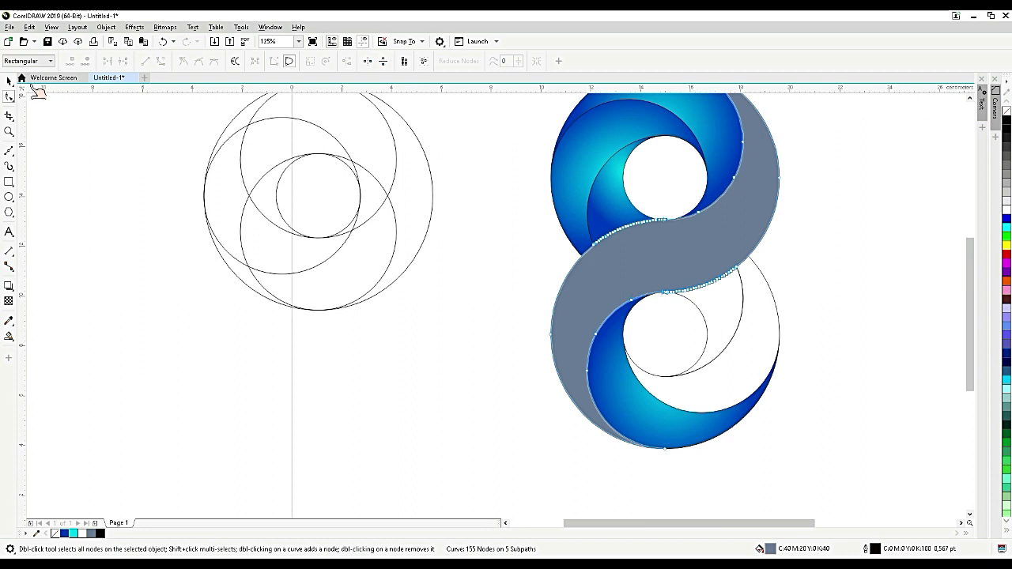
{"action": "left_click", "coordinate": [8, 81]}
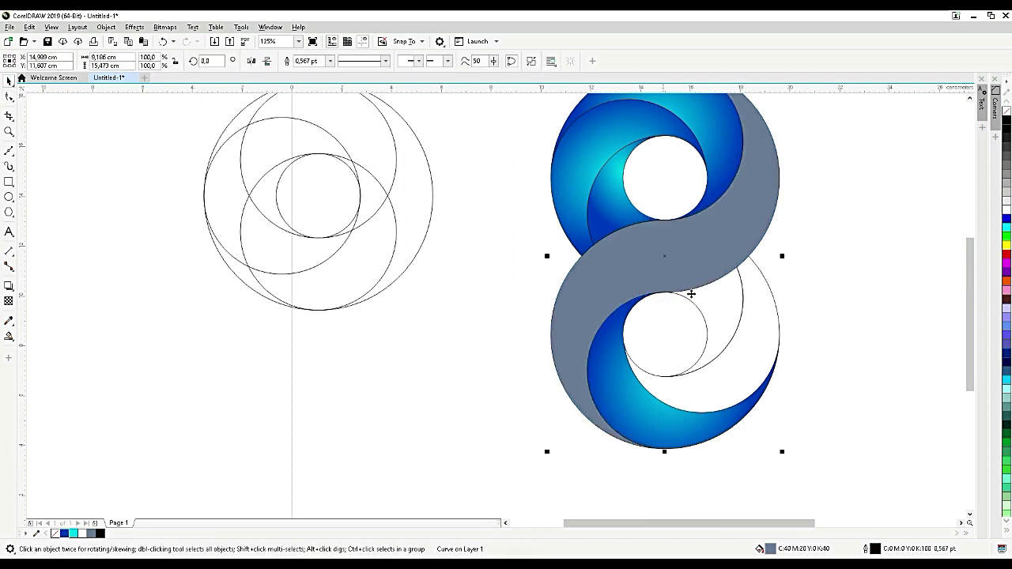
Copy the gradient fill of the upper ring's small inner left swirl onto the lower ring's small inner right swirl
{"action": "scroll", "coordinate": [560, 271], "scroll_direction": "down", "scroll_amount": 2}
{"action": "scroll", "coordinate": [657, 290], "scroll_direction": "up", "scroll_amount": 2}
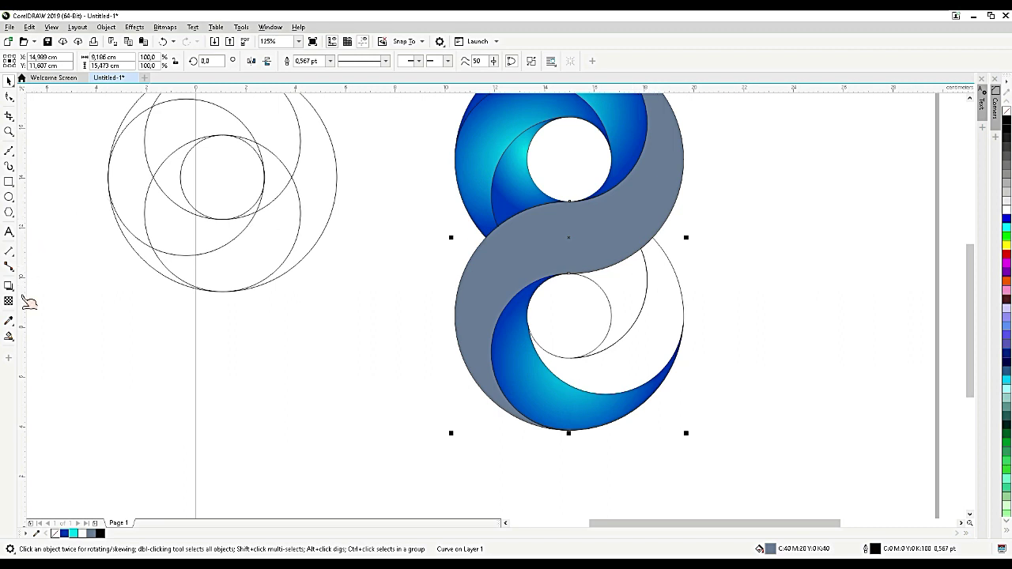
{"action": "left_click", "coordinate": [514, 185]}
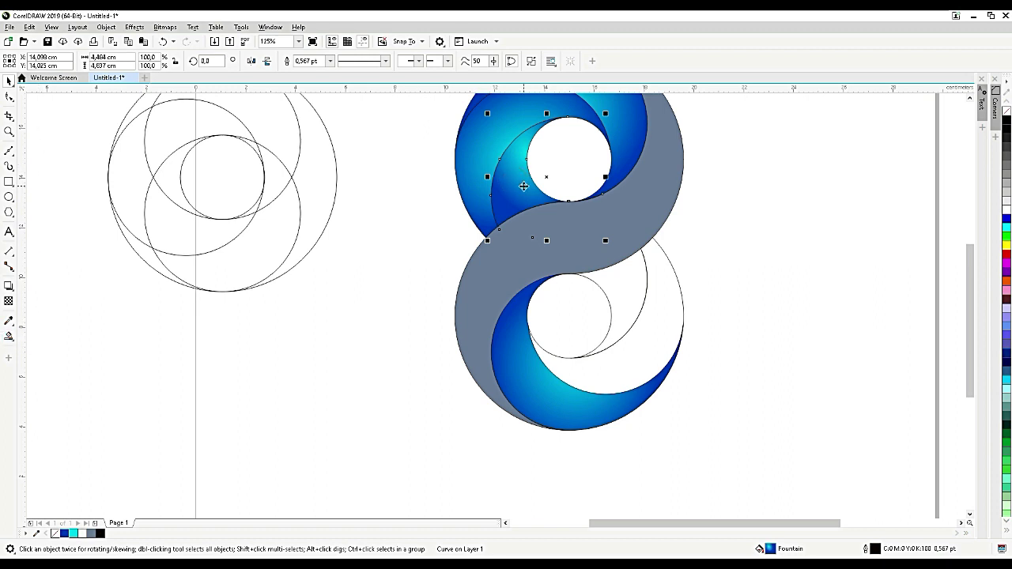
{"action": "left_click_drag", "start_coordinate": [515, 187], "coordinate": [623, 289]}
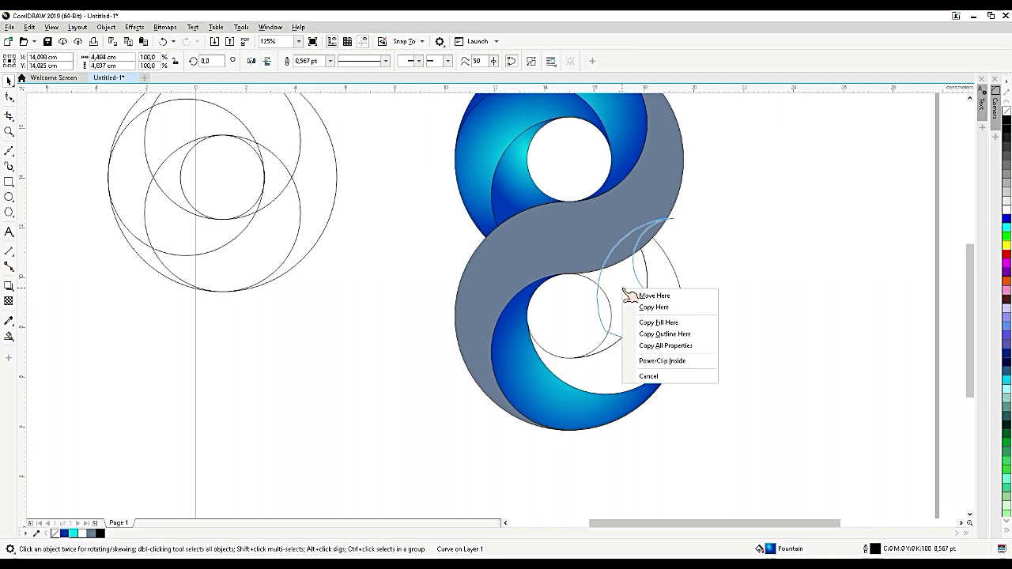
{"action": "left_click", "coordinate": [668, 324]}
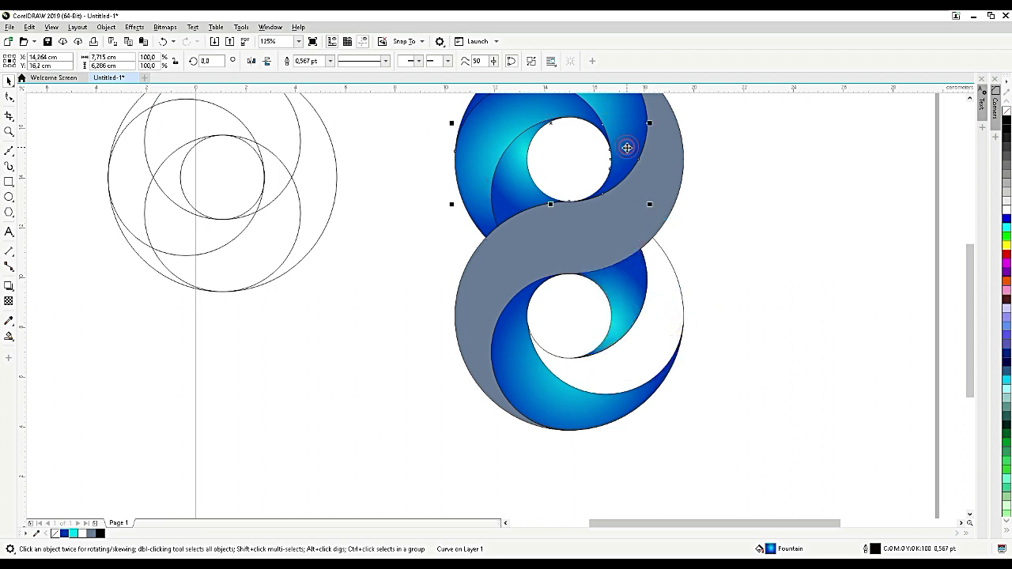
Copy the gradient fill of the upper ring's outer left swirl onto the lower ring's unfilled outer right swirl
{"action": "scroll", "coordinate": [635, 216], "scroll_direction": "down", "scroll_amount": 2}
{"action": "scroll", "coordinate": [642, 223], "scroll_direction": "up", "scroll_amount": 2}
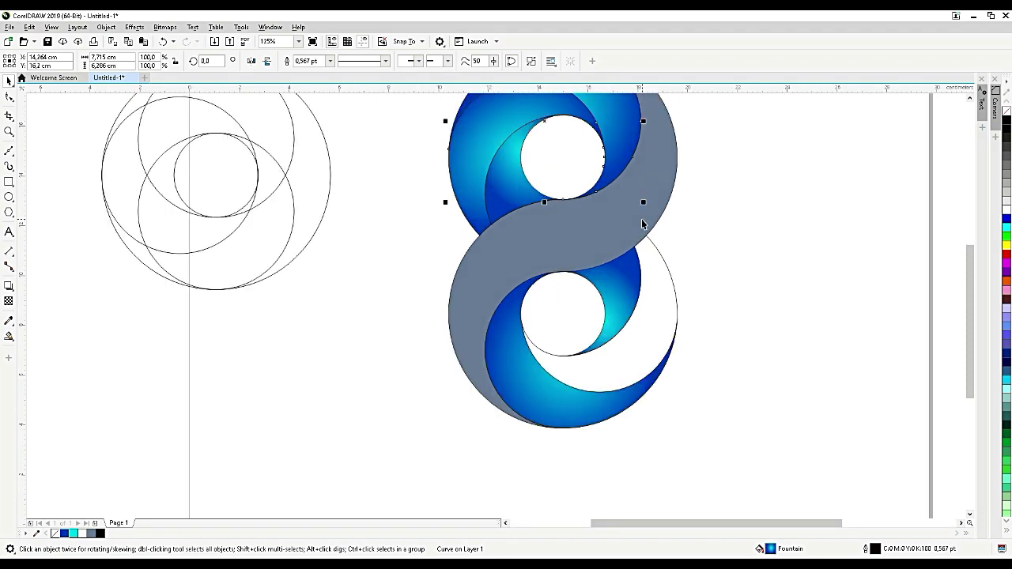
{"action": "left_click_drag", "start_coordinate": [490, 118], "coordinate": [651, 314]}
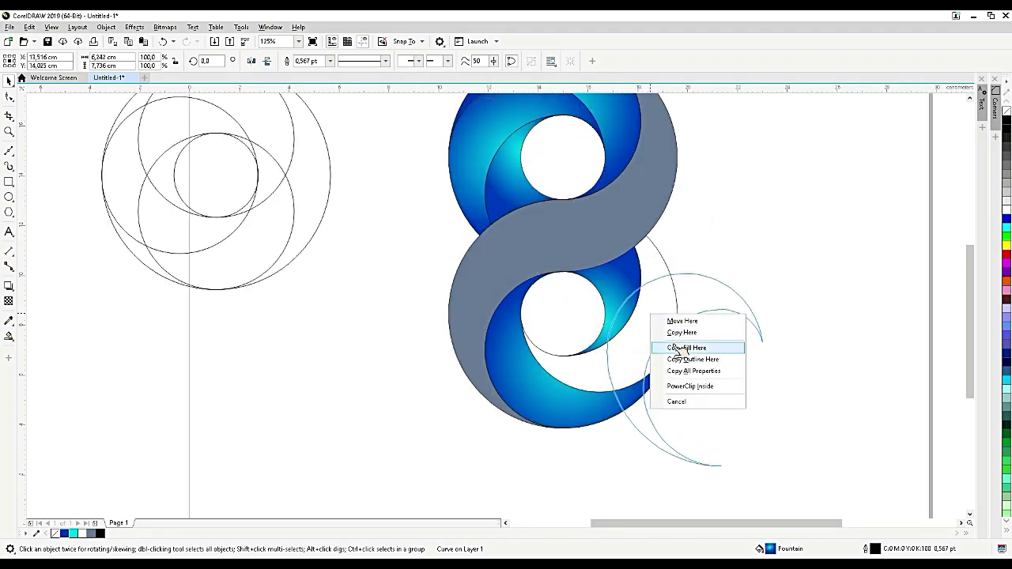
{"action": "left_click", "coordinate": [672, 345]}
{"action": "left_click", "coordinate": [711, 298]}
Copy the gradient fill of the lower ring's outer right swirl onto the blue-grey S-shaped band
{"action": "left_click", "coordinate": [621, 231]}
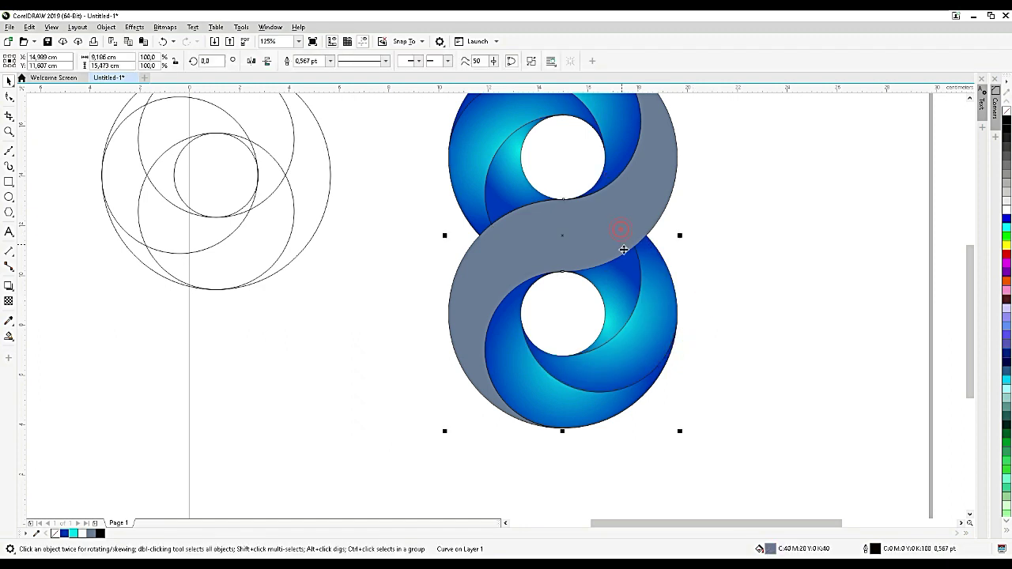
{"action": "left_click_drag", "start_coordinate": [643, 338], "coordinate": [607, 243]}
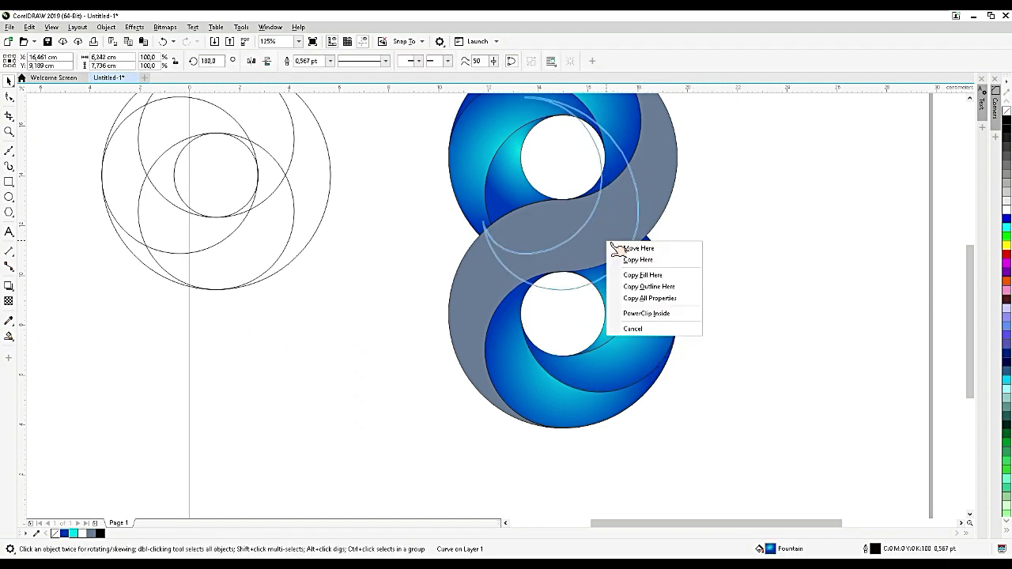
{"action": "left_click", "coordinate": [647, 275]}
{"action": "left_click", "coordinate": [617, 230]}
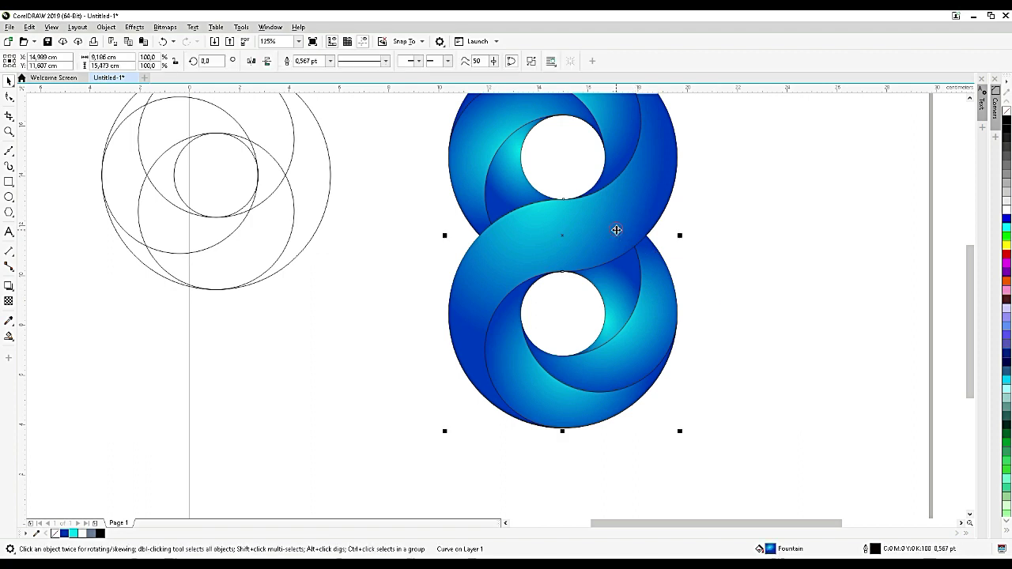
Center the S-shaped band's elliptical gradient on the crossing, extend it vertically to the logo's top and widen it beyond the sides
{"action": "left_click", "coordinate": [9, 336]}
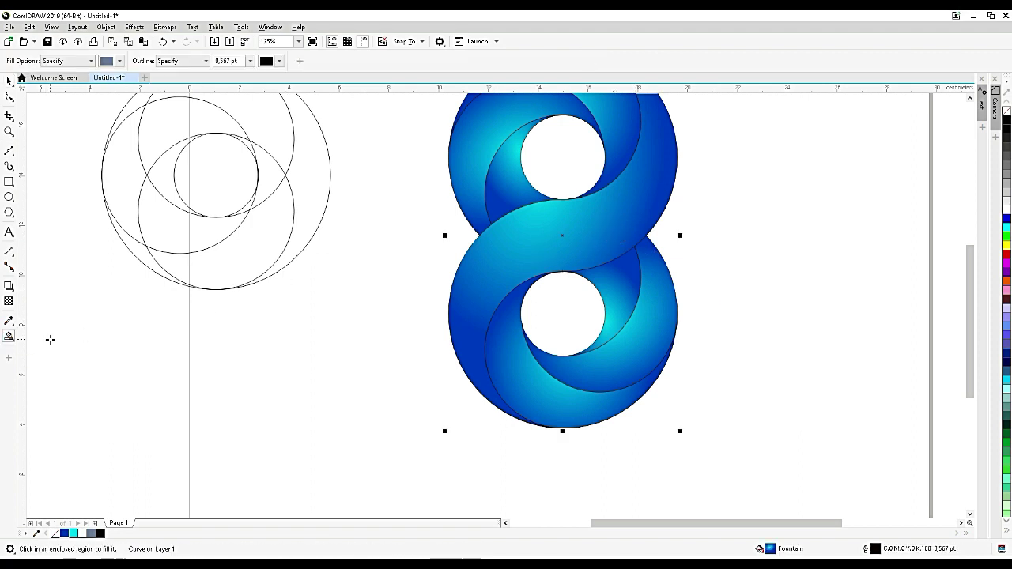
{"action": "left_click", "coordinate": [17, 343]}
{"action": "left_click", "coordinate": [35, 332]}
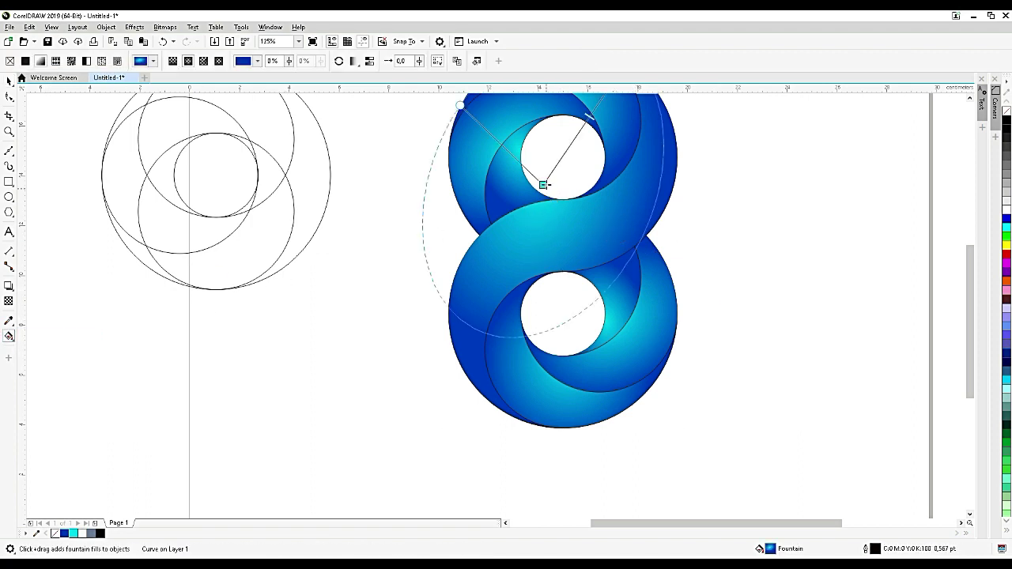
{"action": "left_click_drag", "start_coordinate": [567, 221], "coordinate": [576, 238]}
{"action": "scroll", "coordinate": [562, 283], "scroll_direction": "down", "scroll_amount": 1}
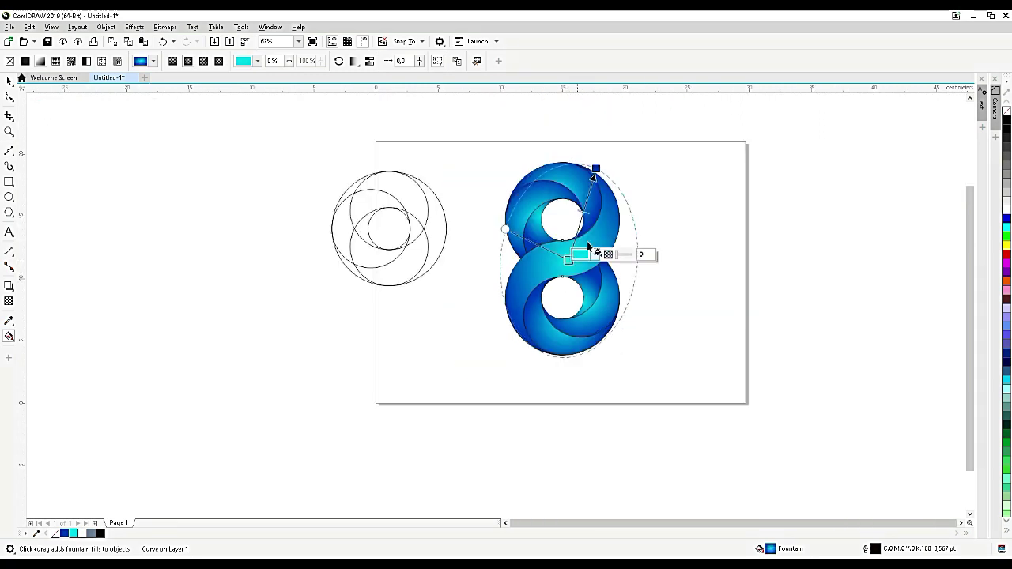
{"action": "left_click_drag", "start_coordinate": [596, 170], "coordinate": [569, 163]}
{"action": "scroll", "coordinate": [572, 275], "scroll_direction": "up", "scroll_amount": 2}
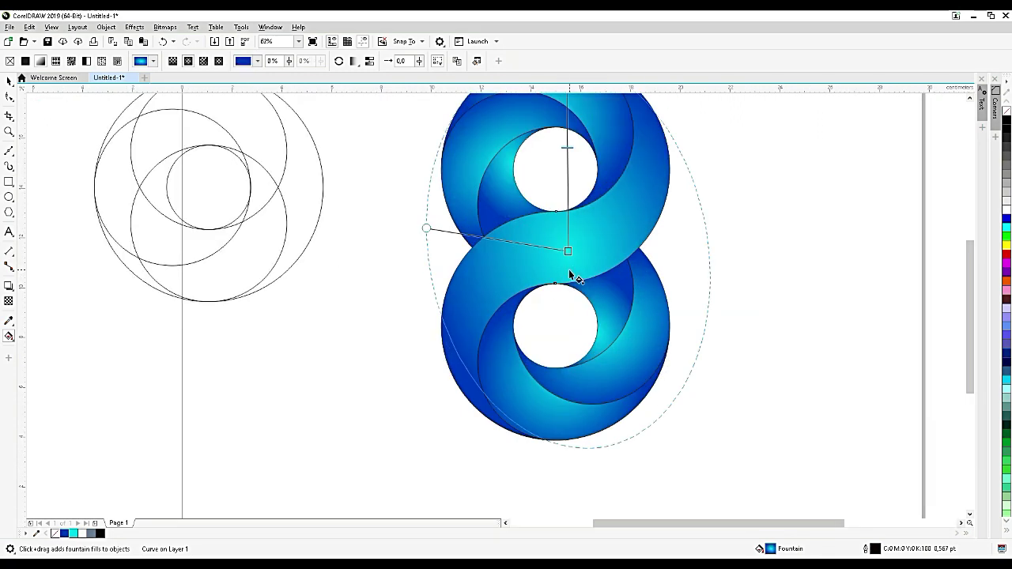
{"action": "left_click_drag", "start_coordinate": [426, 228], "coordinate": [388, 250]}
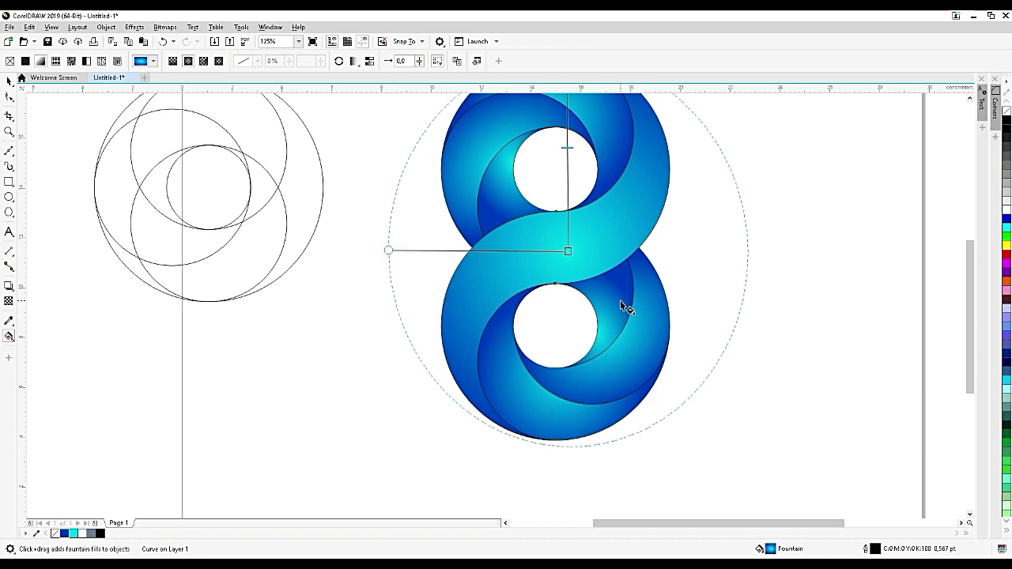
{"action": "left_click", "coordinate": [637, 355]}
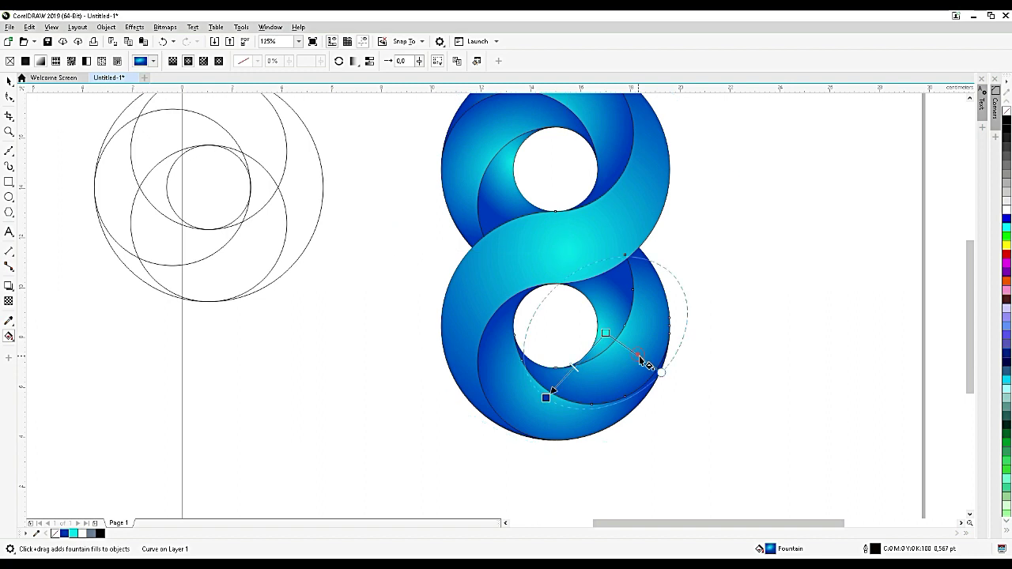
Delete the leftover group of construction circles beside the figure-eight
{"action": "left_click", "coordinate": [9, 82]}
{"action": "scroll", "coordinate": [576, 252], "scroll_direction": "down", "scroll_amount": 2}
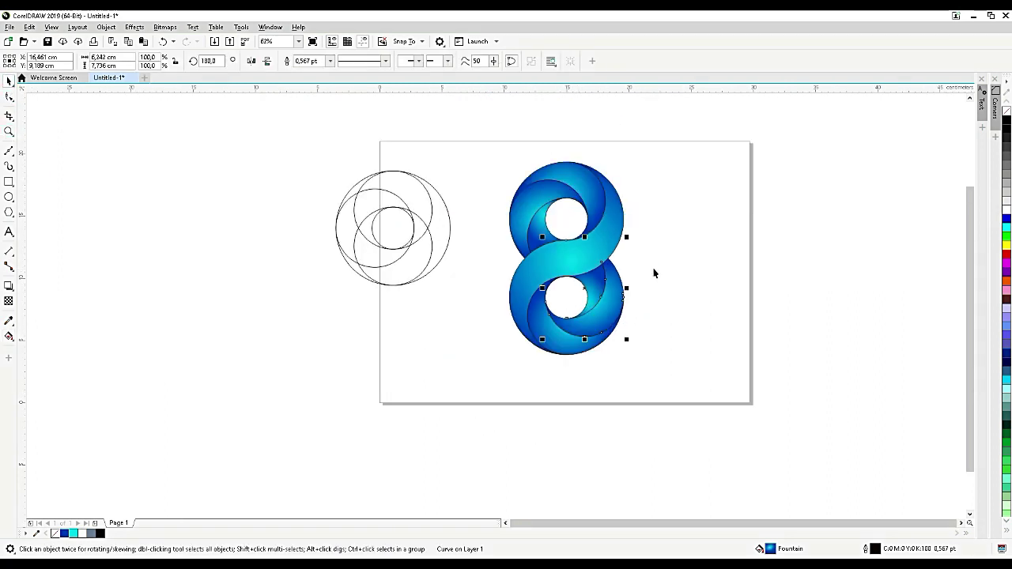
{"action": "left_click", "coordinate": [653, 268]}
{"action": "left_click_drag", "start_coordinate": [495, 251], "coordinate": [498, 332]}
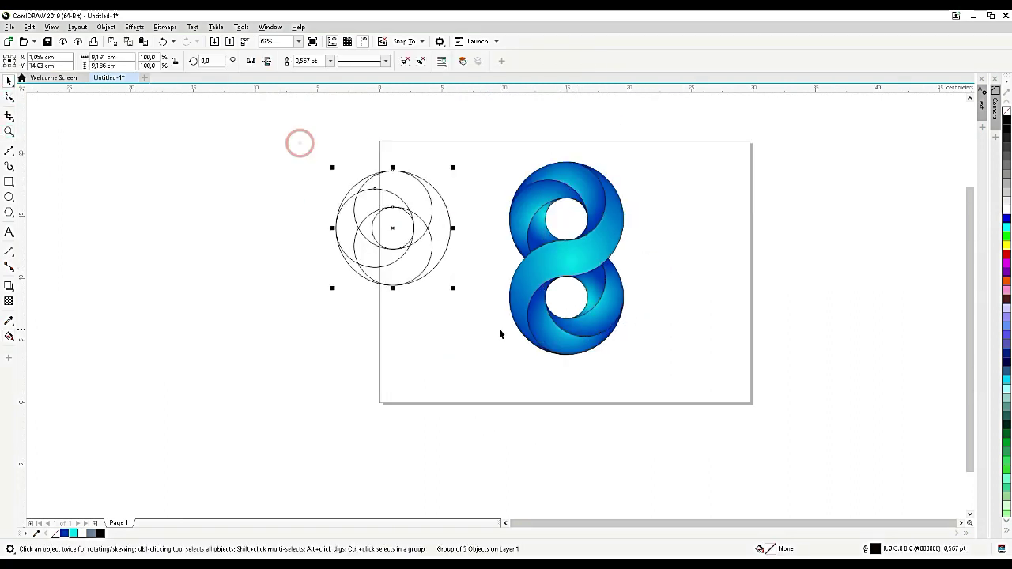
{"action": "key", "text": "Delete"}
Open the Plastic texture effect for the S-shaped band and move its settings dialog off the logo's center
{"action": "scroll", "coordinate": [605, 194], "scroll_direction": "up", "scroll_amount": 2}
{"action": "left_click", "coordinate": [618, 307]}
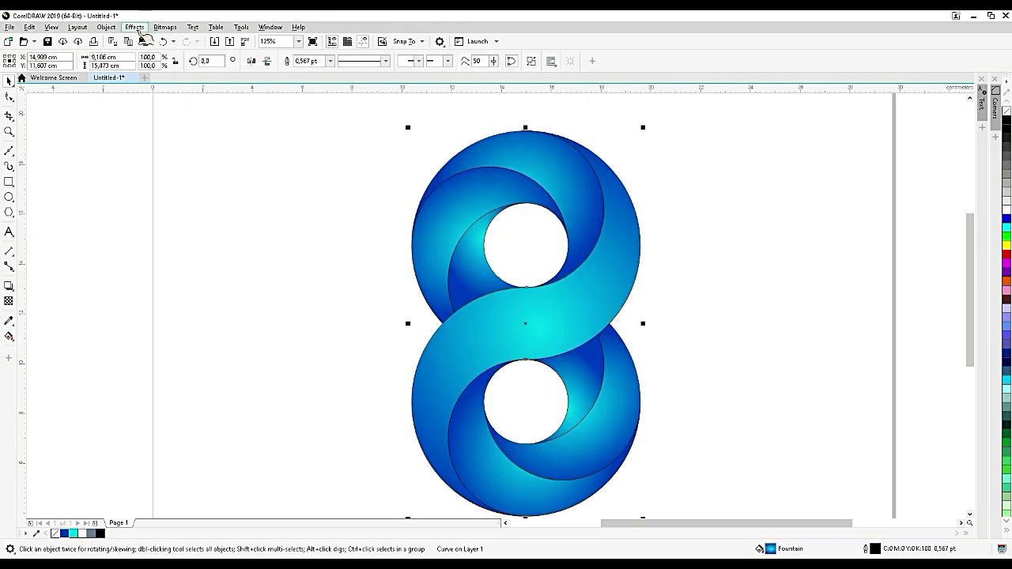
{"action": "left_click", "coordinate": [135, 27]}
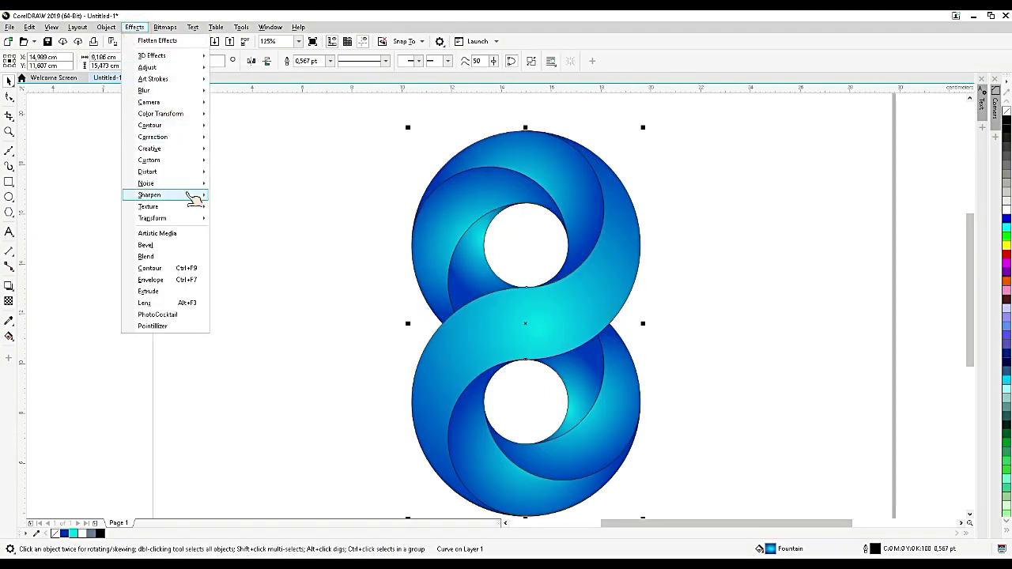
{"action": "mouse_move", "coordinate": [176, 208]}
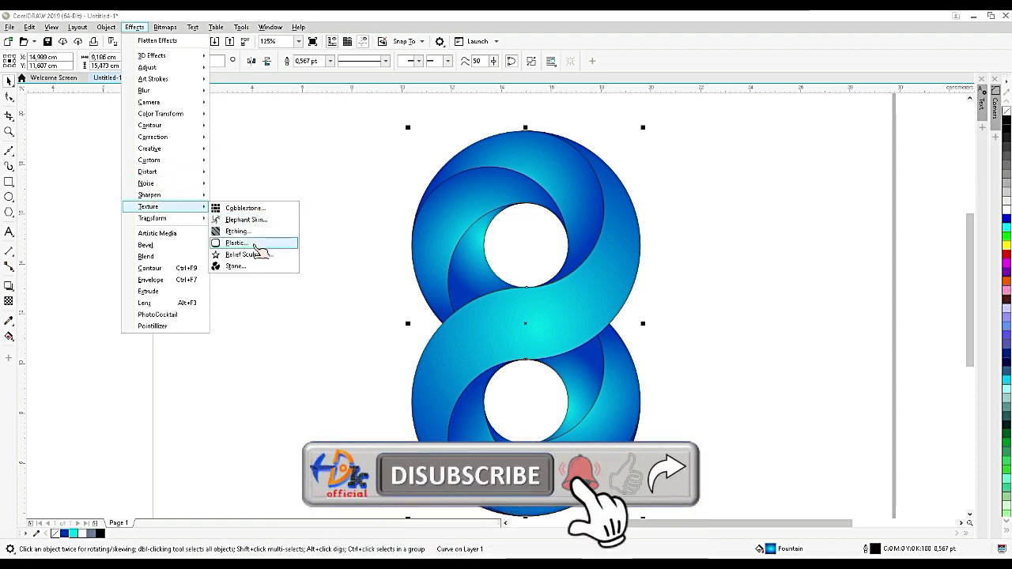
{"action": "left_click", "coordinate": [252, 243]}
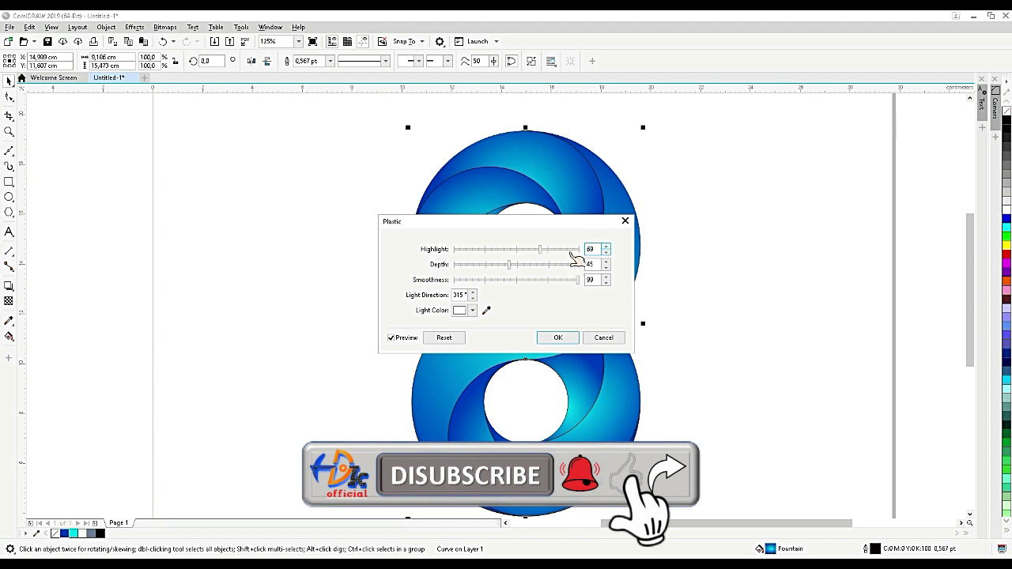
{"action": "left_click_drag", "start_coordinate": [558, 221], "coordinate": [761, 122]}
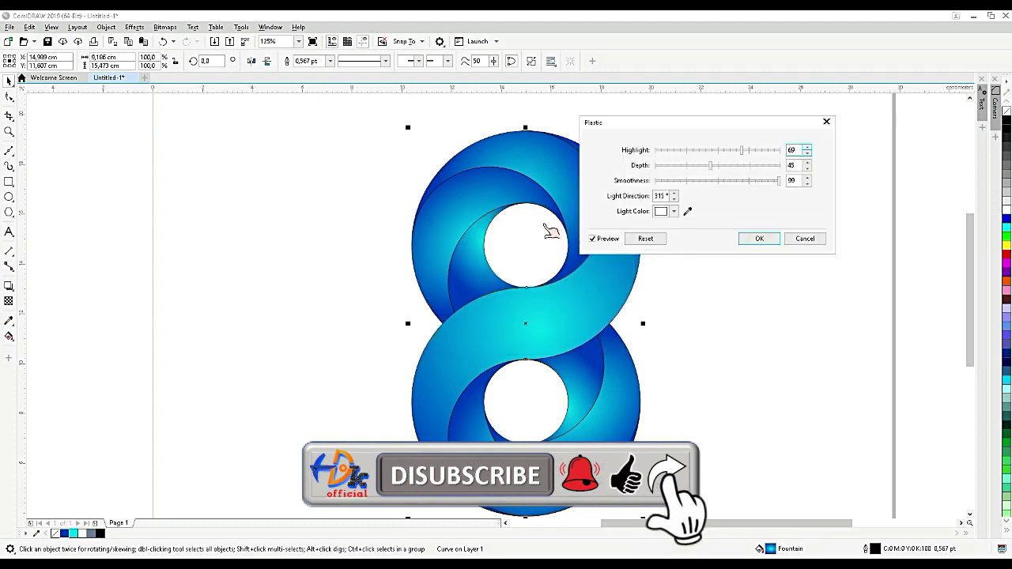
Apply the Plastic effect to the S-shaped band with highlight 66, depth 62 and smoothness 97
{"action": "left_click", "coordinate": [678, 150]}
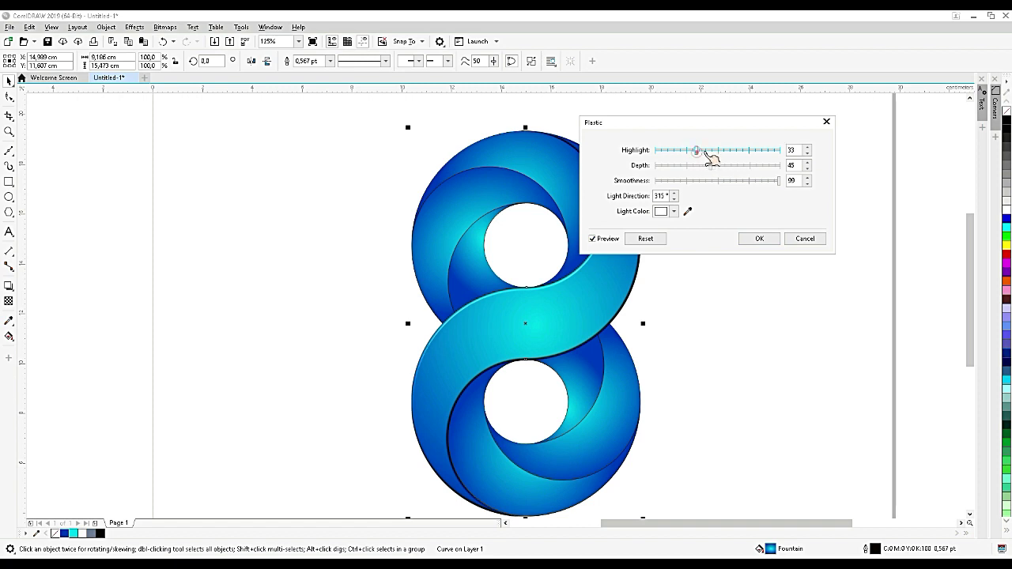
{"action": "left_click", "coordinate": [743, 149]}
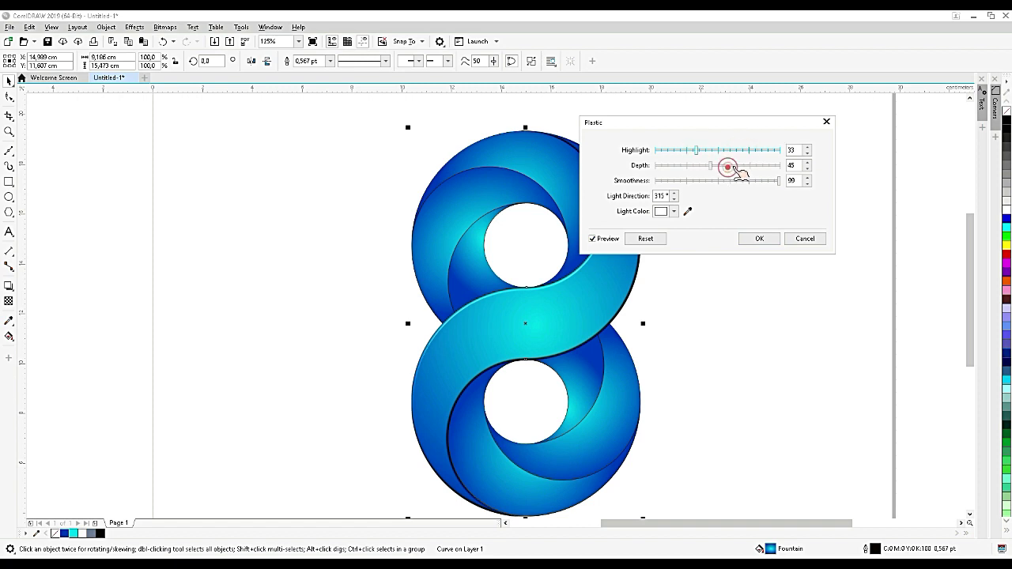
{"action": "left_click", "coordinate": [728, 166]}
{"action": "left_click", "coordinate": [724, 149]}
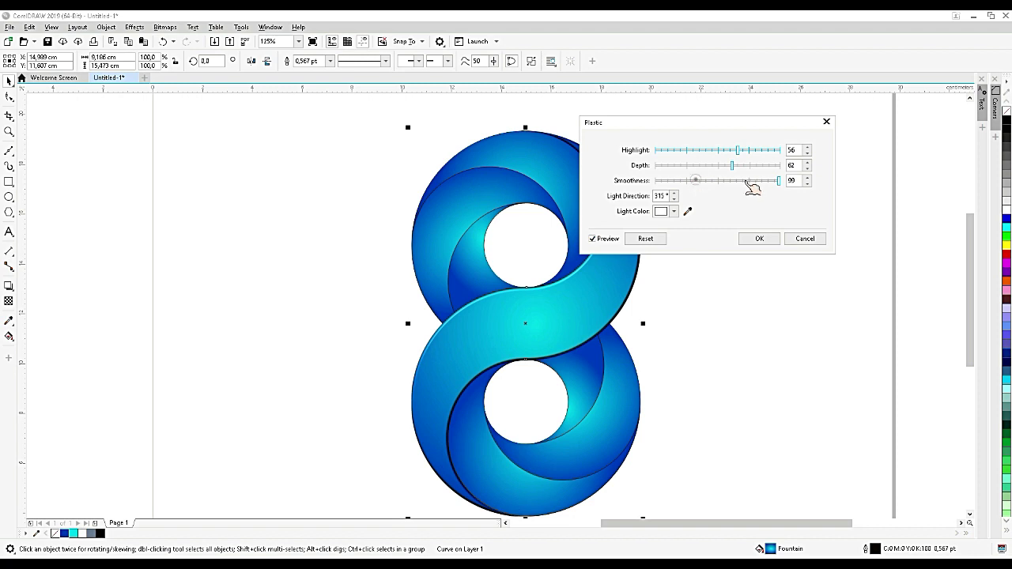
{"action": "left_click", "coordinate": [775, 180]}
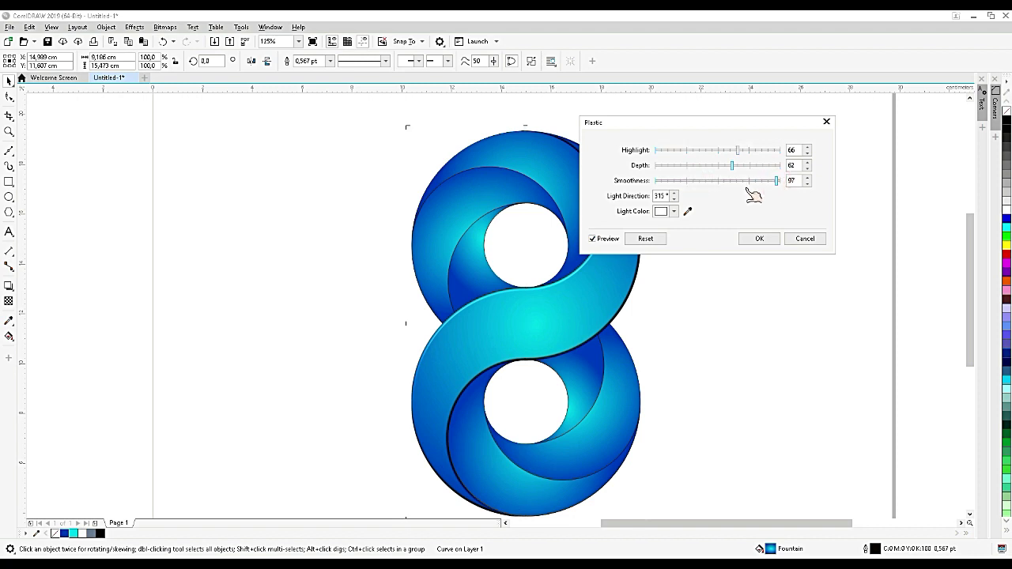
{"action": "left_click", "coordinate": [761, 238]}
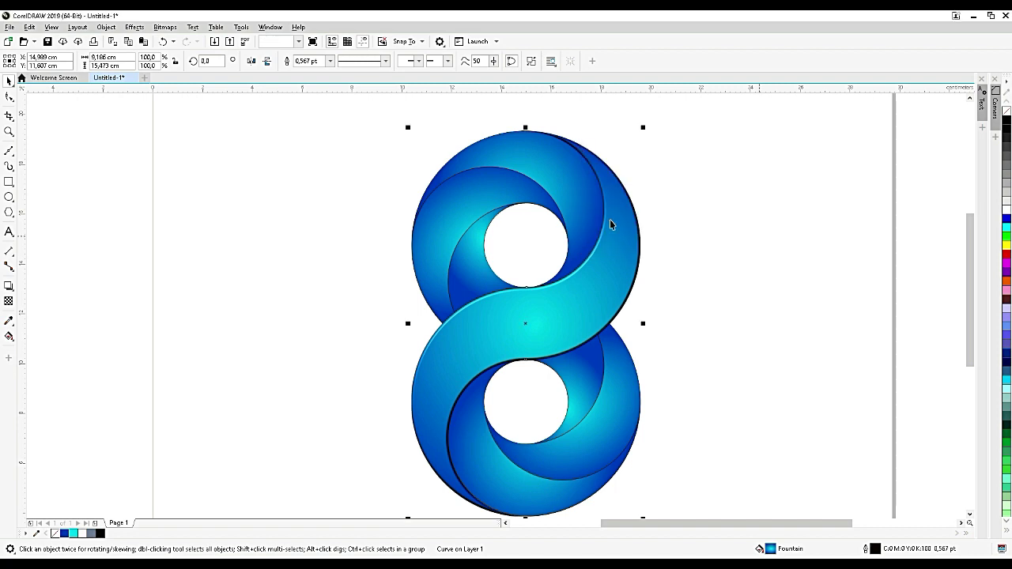
Send the S-shaped band behind all the other pieces of the figure-eight and deselect it
{"action": "left_click", "coordinate": [702, 174]}
{"action": "left_click", "coordinate": [429, 285]}
{"action": "key", "text": "ctrl+End"}
{"action": "left_click", "coordinate": [663, 308]}
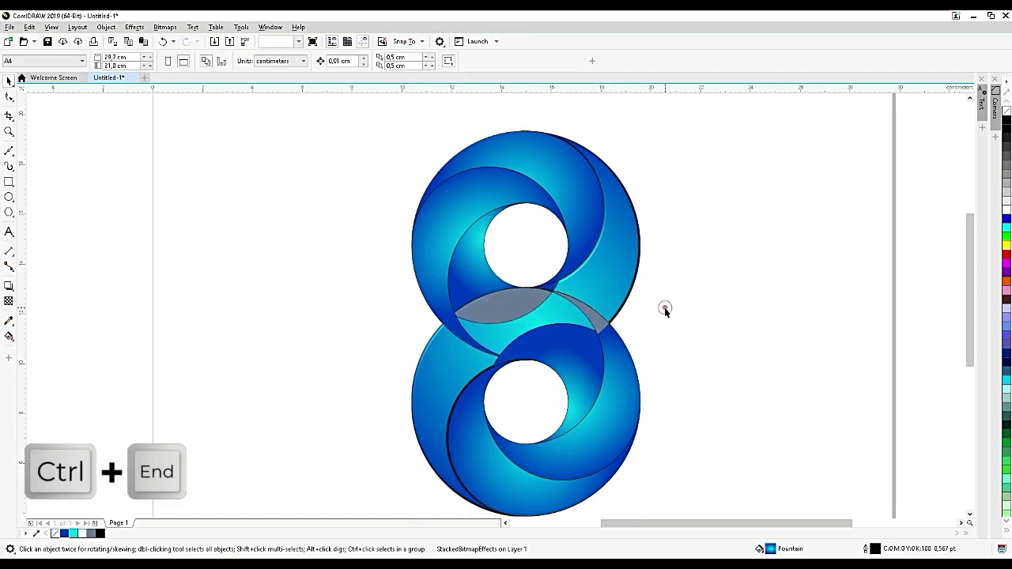
Try the Plastic texture effect with the same settings on the lower ring's outer right swirl, and undo it
{"action": "left_click", "coordinate": [625, 355]}
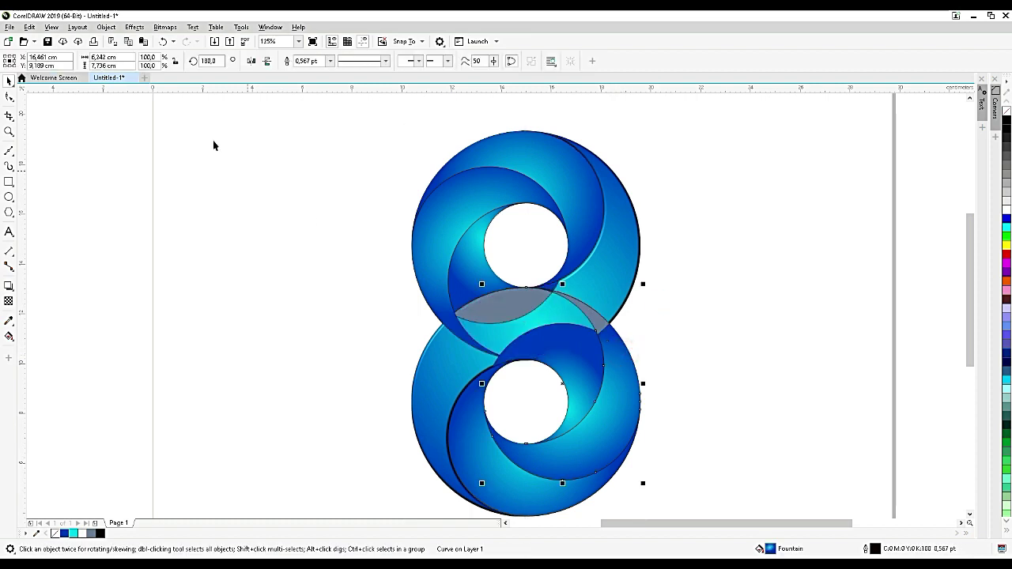
{"action": "left_click", "coordinate": [133, 28]}
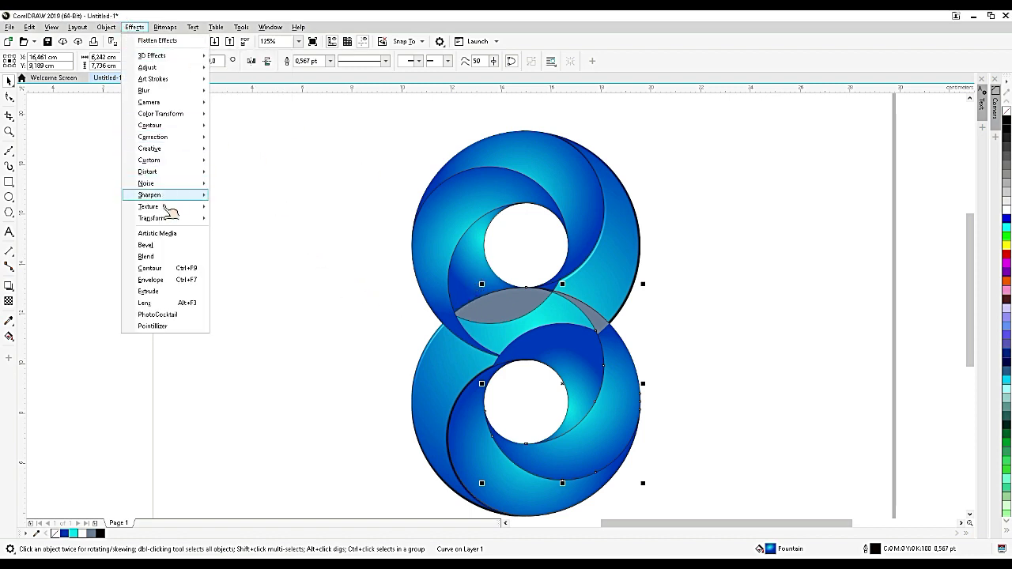
{"action": "mouse_move", "coordinate": [167, 209]}
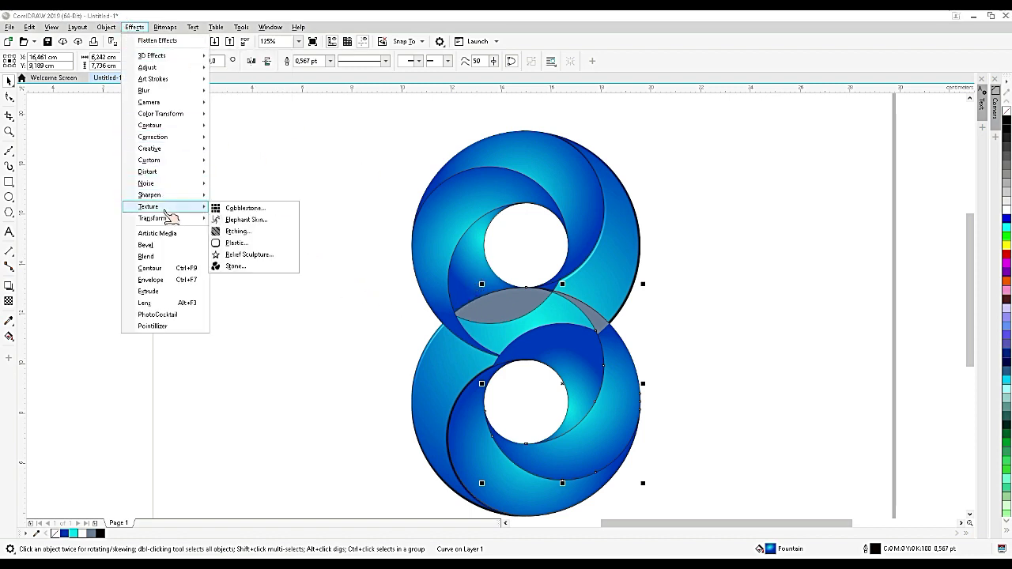
{"action": "left_click", "coordinate": [251, 243]}
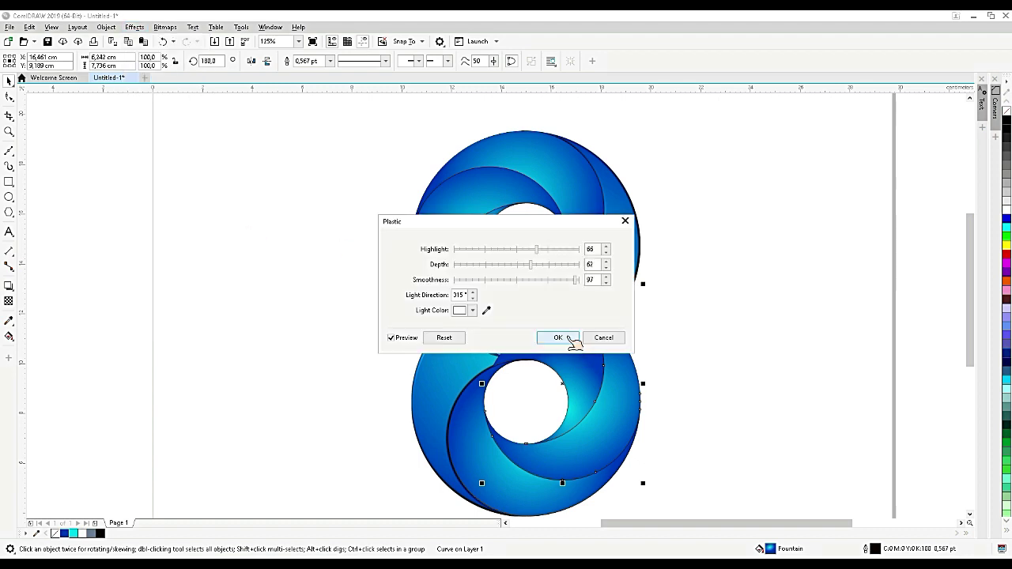
{"action": "left_click", "coordinate": [569, 339]}
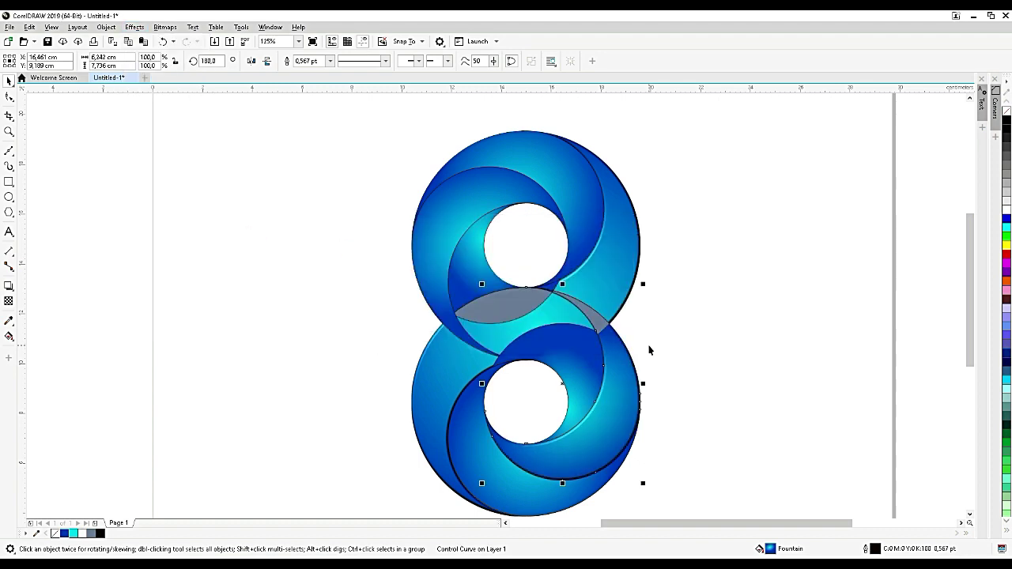
{"action": "left_click", "coordinate": [648, 345]}
{"action": "scroll", "coordinate": [606, 336], "scroll_direction": "up", "scroll_amount": 1}
{"action": "scroll", "coordinate": [712, 317], "scroll_direction": "down", "scroll_amount": 1}
{"action": "key", "text": "ctrl+z"}
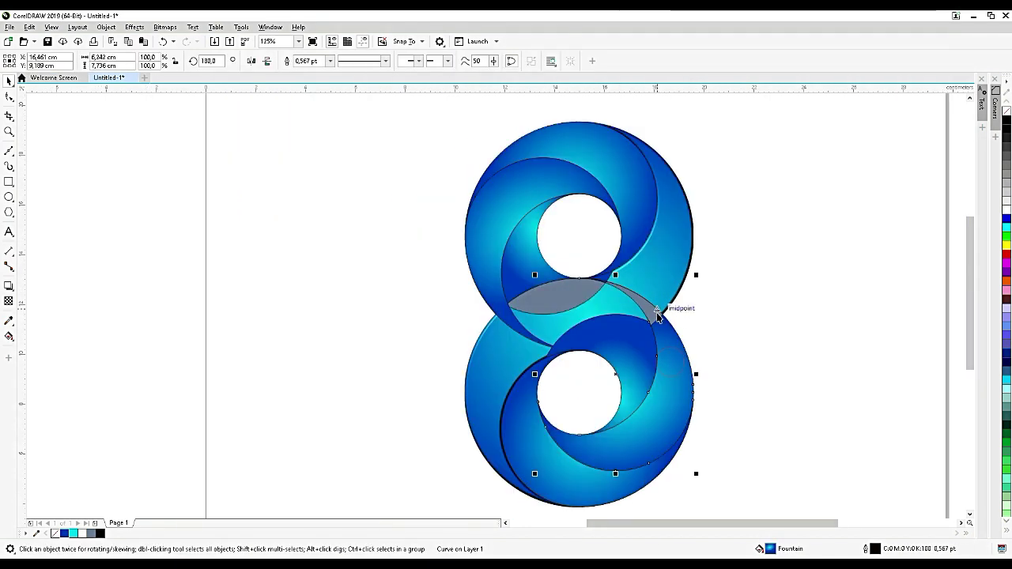
Weld the blue-grey sliver at the crossing's right side into the lower ring's outer right swirl, keeping the swirl's gradient
{"action": "left_click", "coordinate": [656, 314]}
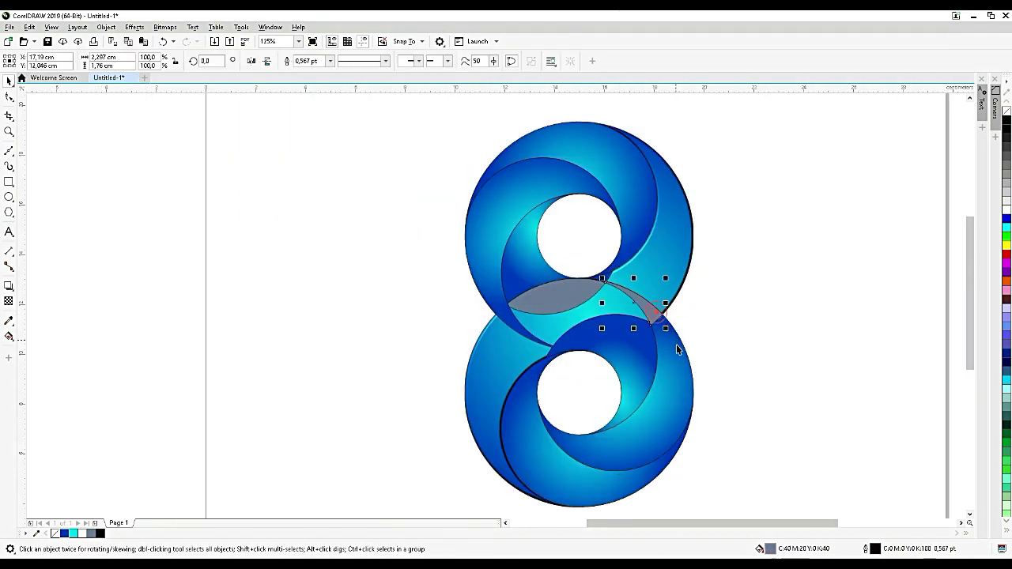
{"action": "left_click", "coordinate": [678, 346], "text": "shift"}
{"action": "left_click", "coordinate": [308, 60]}
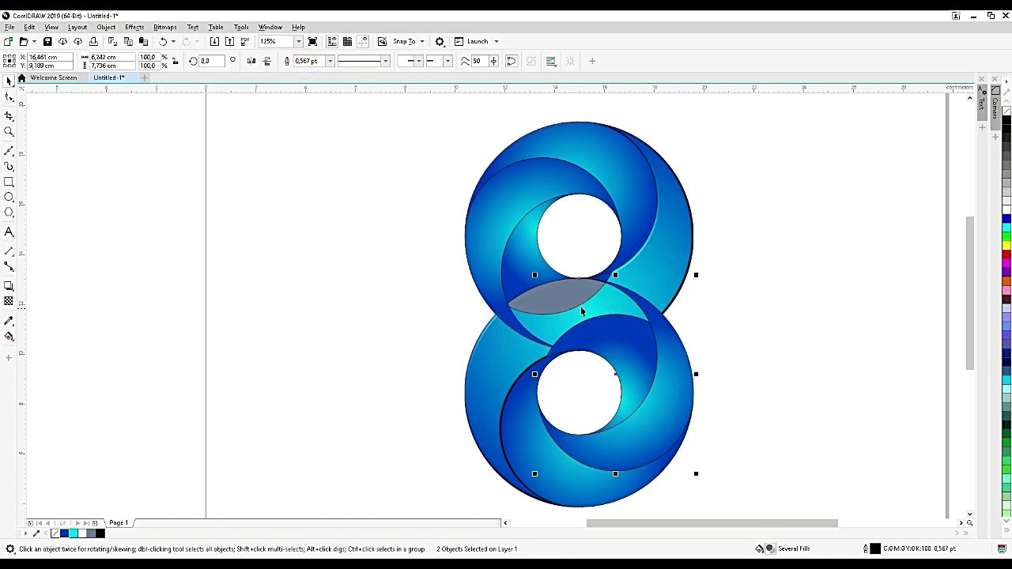
Delete the blue-grey lens-shaped piece under the upper ring's hole
{"action": "left_click", "coordinate": [556, 297]}
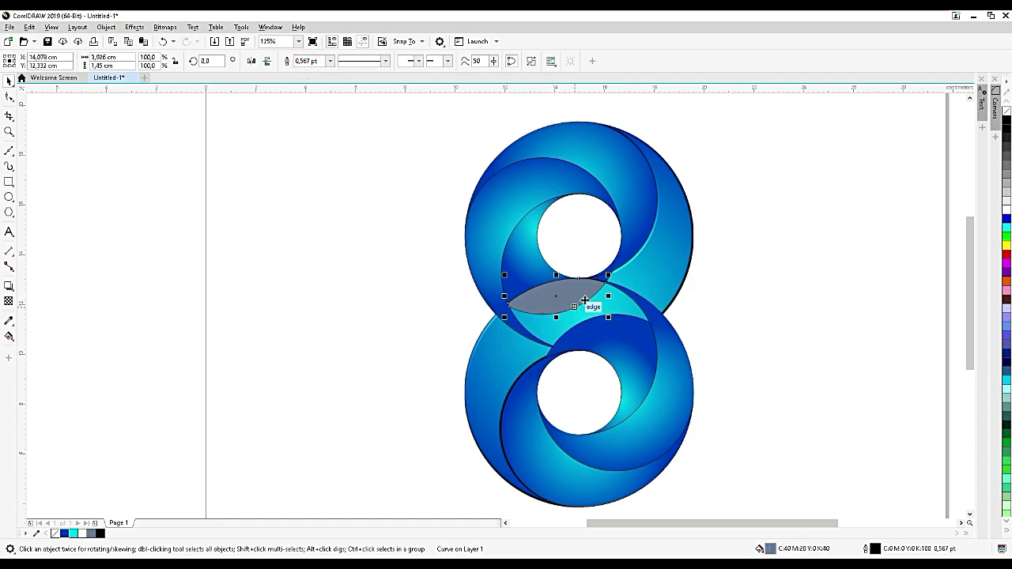
{"action": "scroll", "coordinate": [589, 299], "scroll_direction": "up", "scroll_amount": 2}
{"action": "left_click_drag", "start_coordinate": [611, 278], "coordinate": [318, 283]}
{"action": "key", "text": "Delete"}
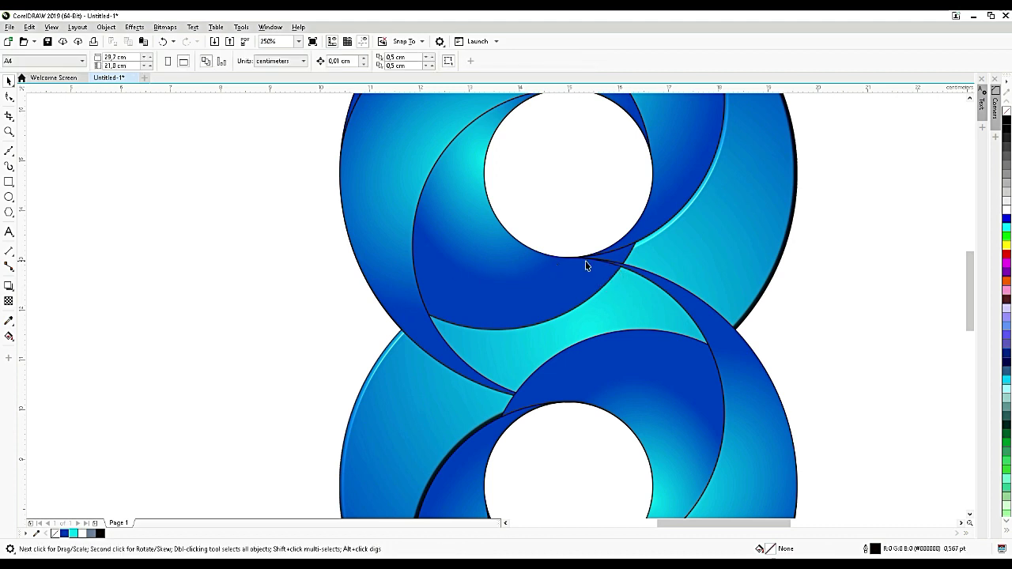
Apply the Plastic texture effect with highlight 66, depth 62 and smoothness 97 to the lower ring's welded outer right swirl
{"action": "left_click", "coordinate": [627, 259]}
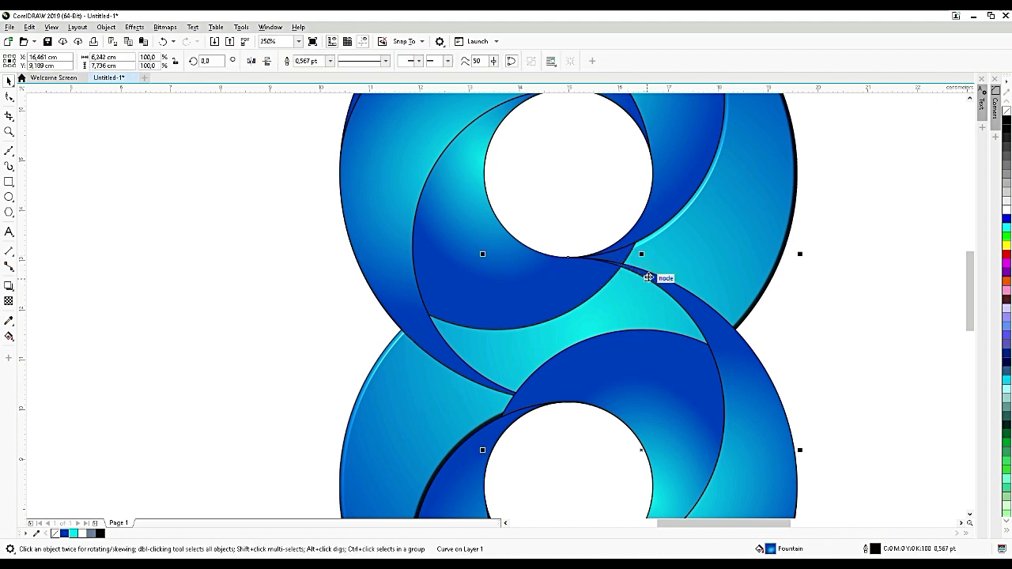
{"action": "scroll", "coordinate": [648, 277], "scroll_direction": "down", "scroll_amount": 2}
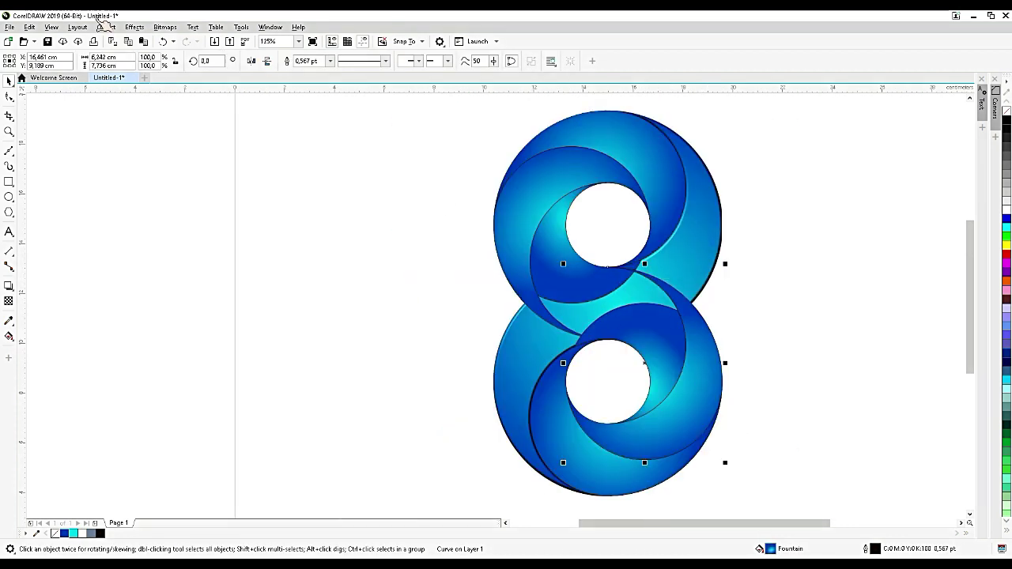
{"action": "left_click", "coordinate": [164, 26]}
{"action": "left_click", "coordinate": [164, 27]}
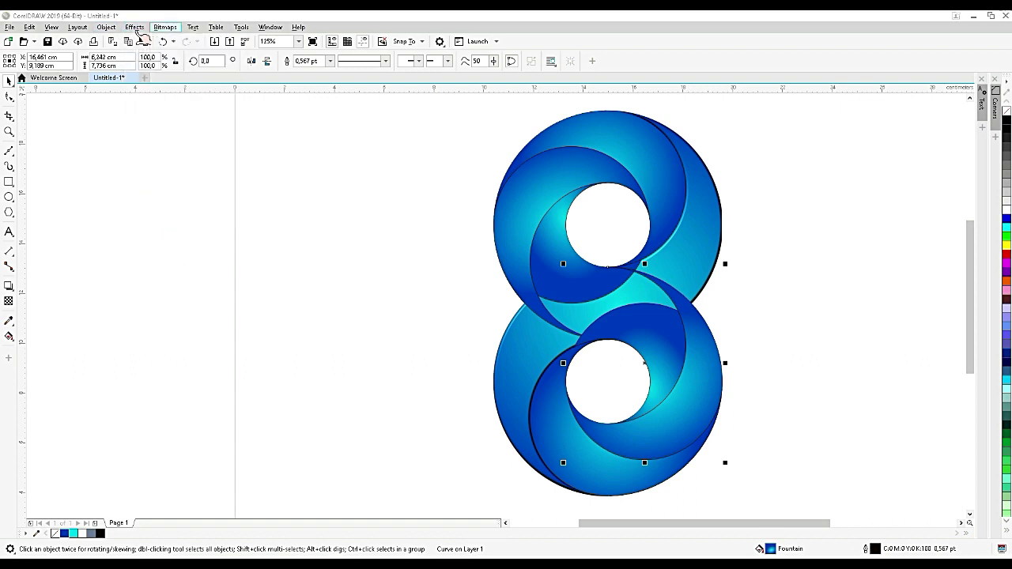
{"action": "left_click", "coordinate": [135, 27]}
{"action": "mouse_move", "coordinate": [182, 208]}
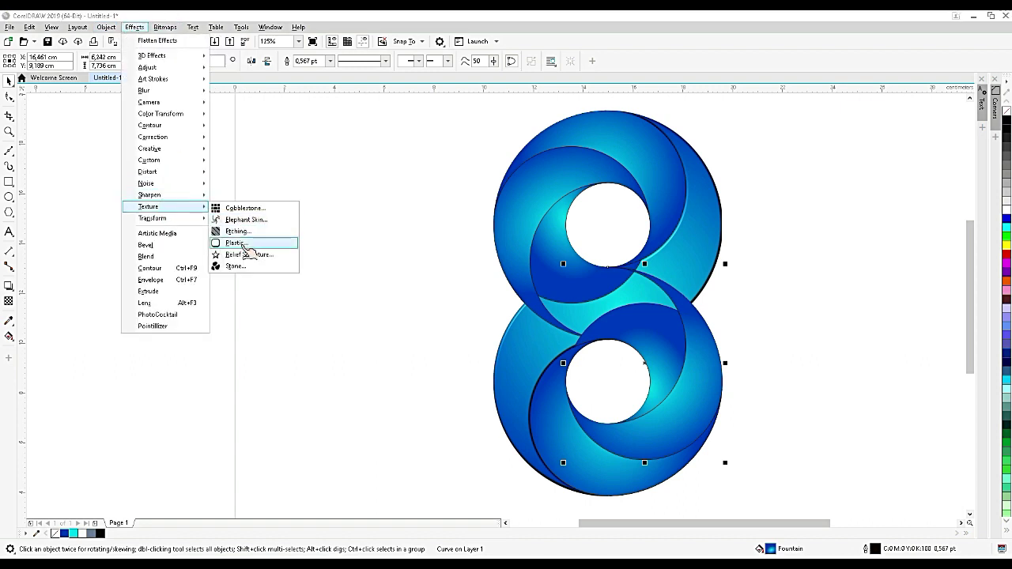
{"action": "left_click", "coordinate": [243, 245]}
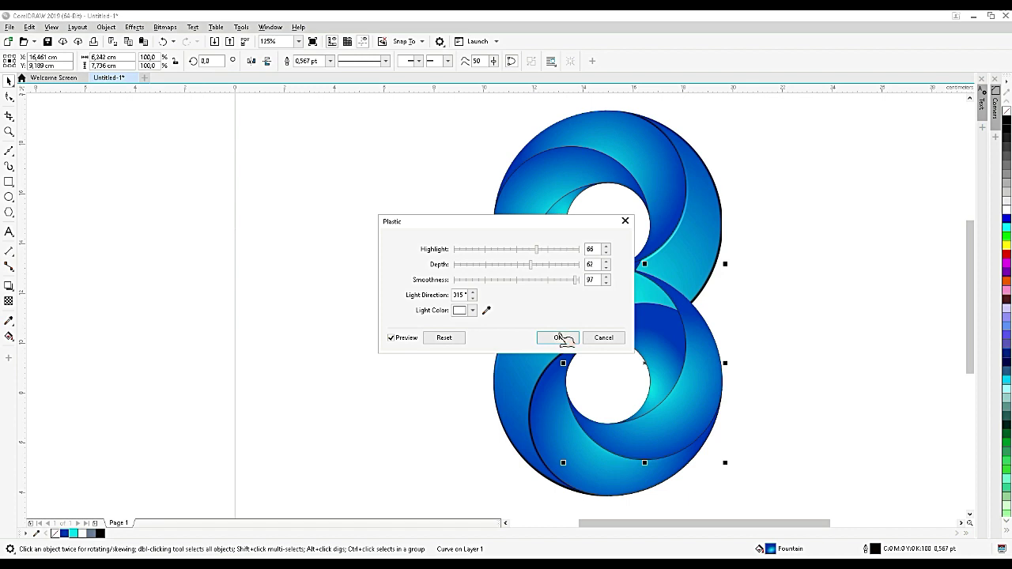
{"action": "left_click", "coordinate": [559, 338]}
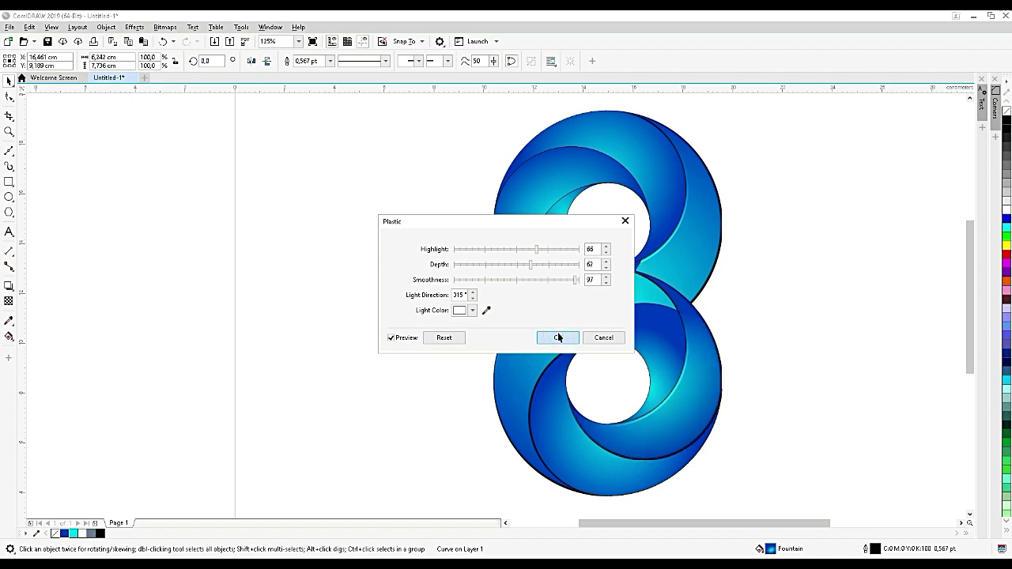
Apply the Plastic texture effect with the same settings to the lower ring's bottom swirl
{"action": "left_click", "coordinate": [571, 438]}
{"action": "left_click", "coordinate": [552, 446]}
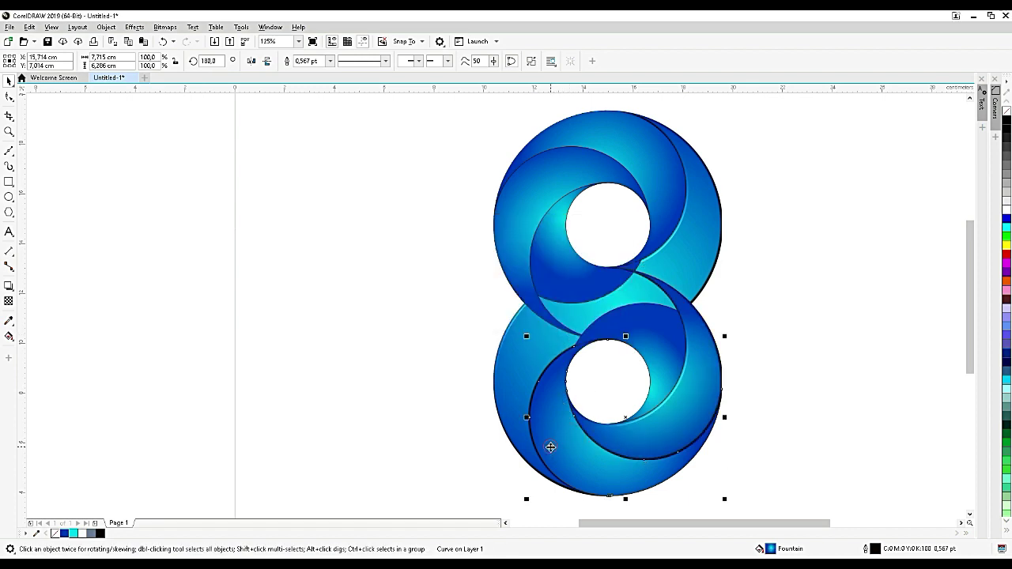
{"action": "left_click", "coordinate": [138, 32]}
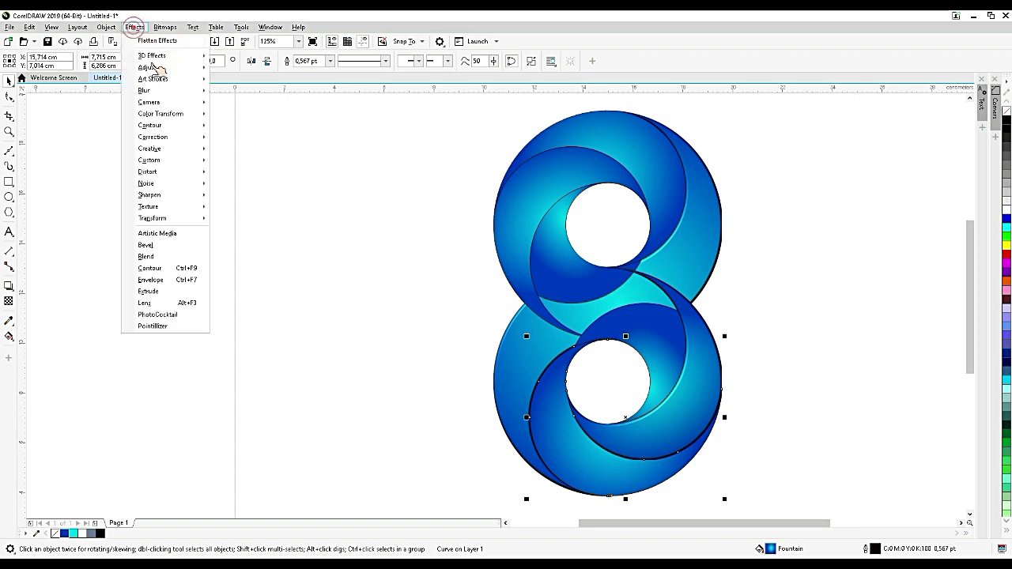
{"action": "mouse_move", "coordinate": [176, 207]}
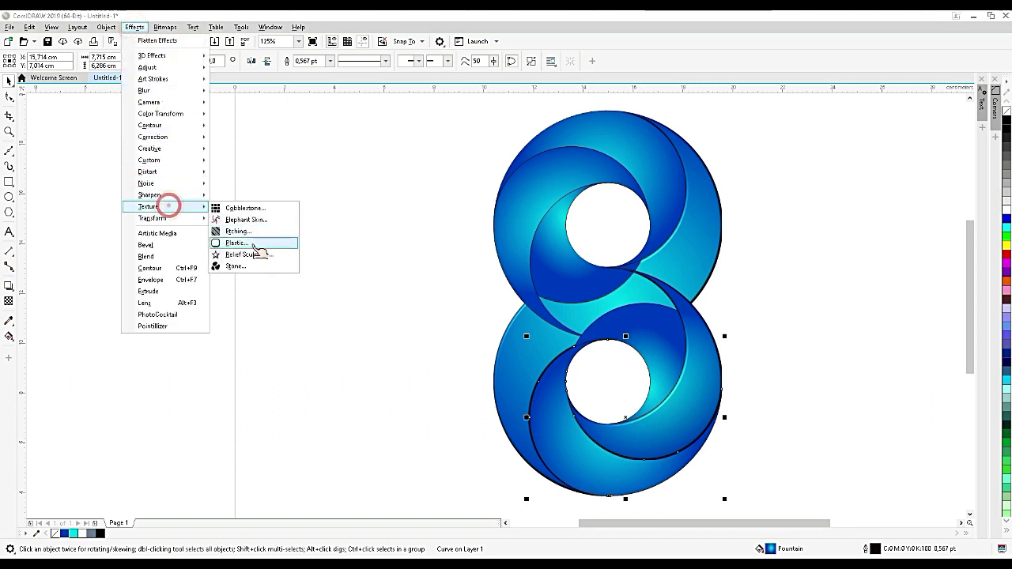
{"action": "left_click", "coordinate": [249, 242]}
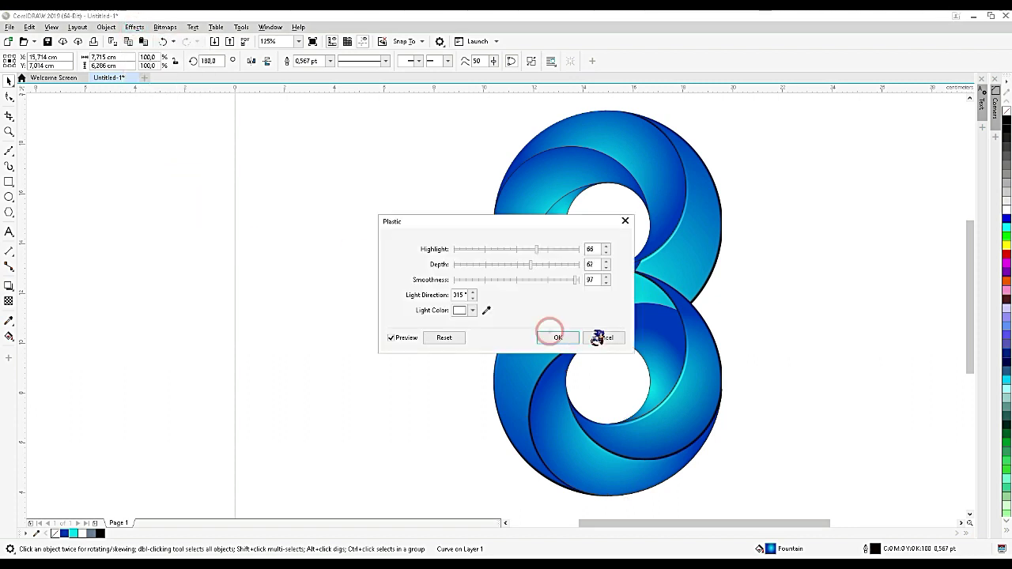
Apply the Plastic texture effect with the same settings to the upper ring's inner left swirl
{"action": "left_click", "coordinate": [515, 193]}
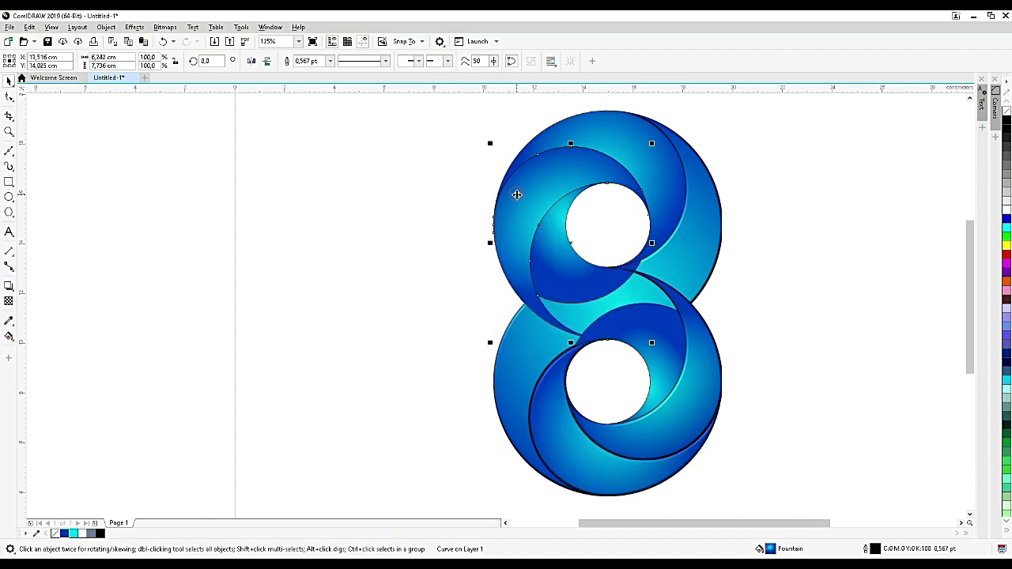
{"action": "left_click", "coordinate": [545, 261]}
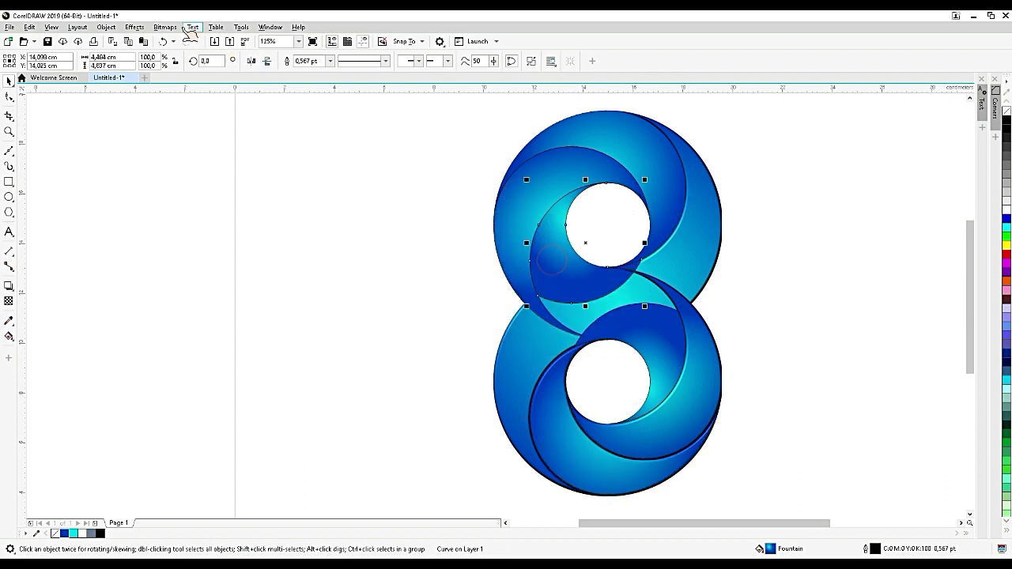
{"action": "left_click", "coordinate": [132, 27]}
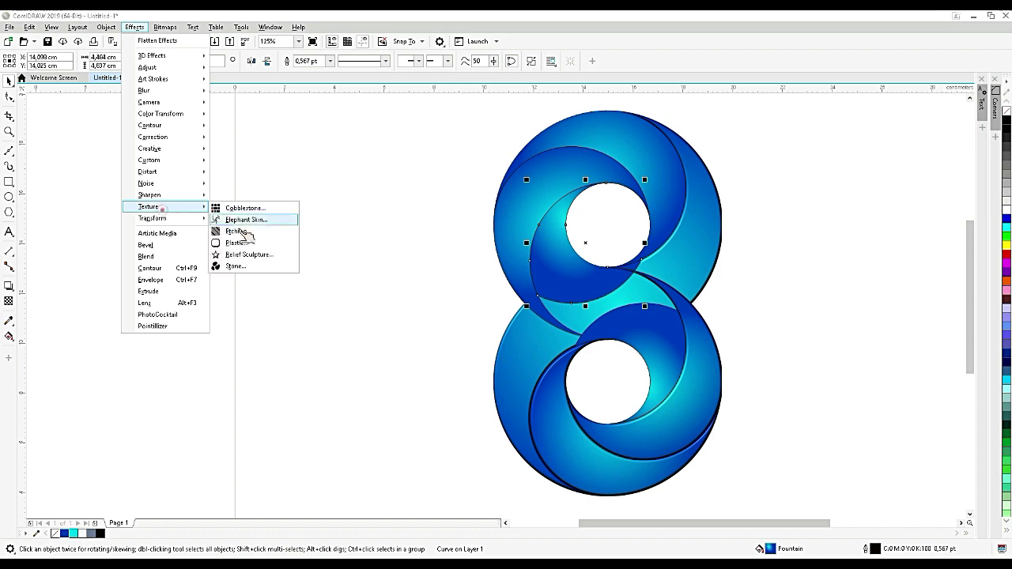
{"action": "left_click", "coordinate": [169, 208]}
{"action": "left_click", "coordinate": [239, 240]}
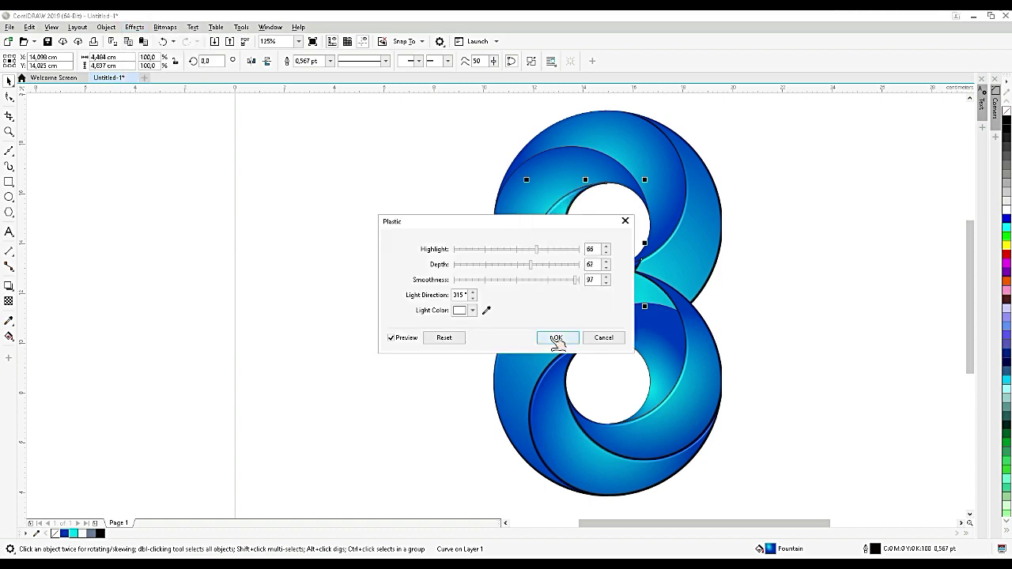
{"action": "left_click", "coordinate": [551, 340]}
Apply the Plastic texture effect with the same settings to the upper ring's outer left swirl
{"action": "left_click", "coordinate": [499, 213]}
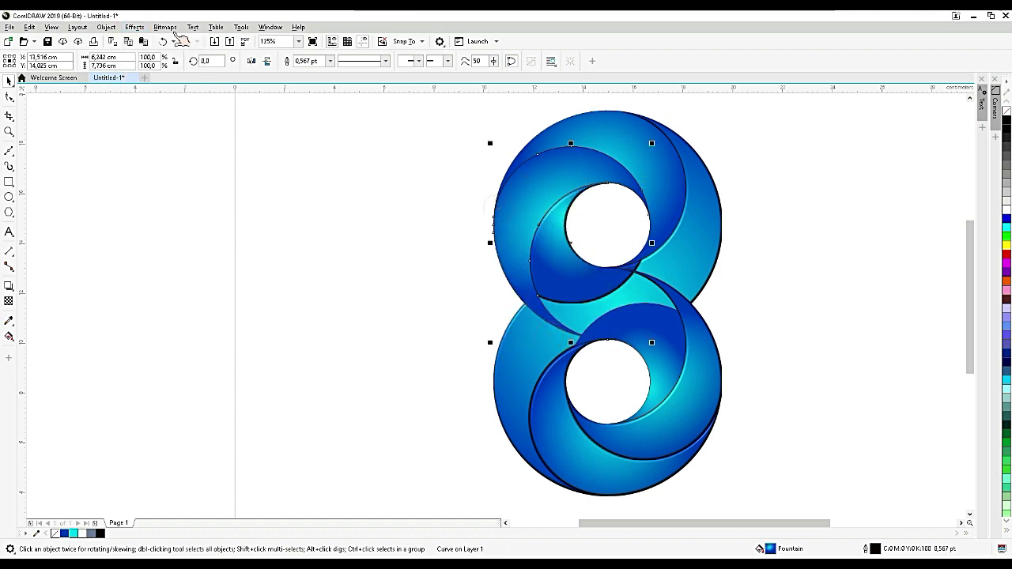
{"action": "left_click", "coordinate": [133, 26]}
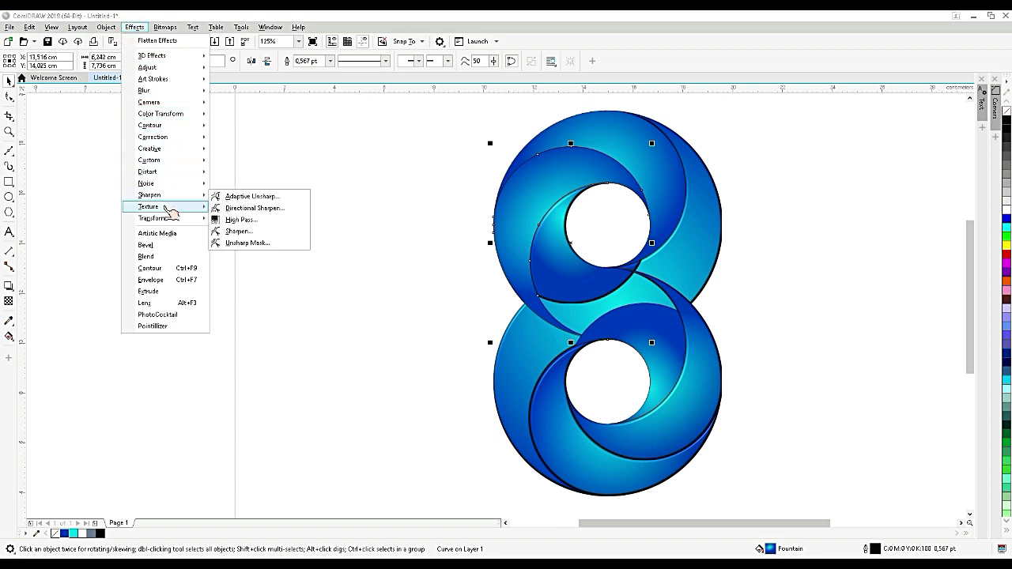
{"action": "left_click", "coordinate": [165, 198]}
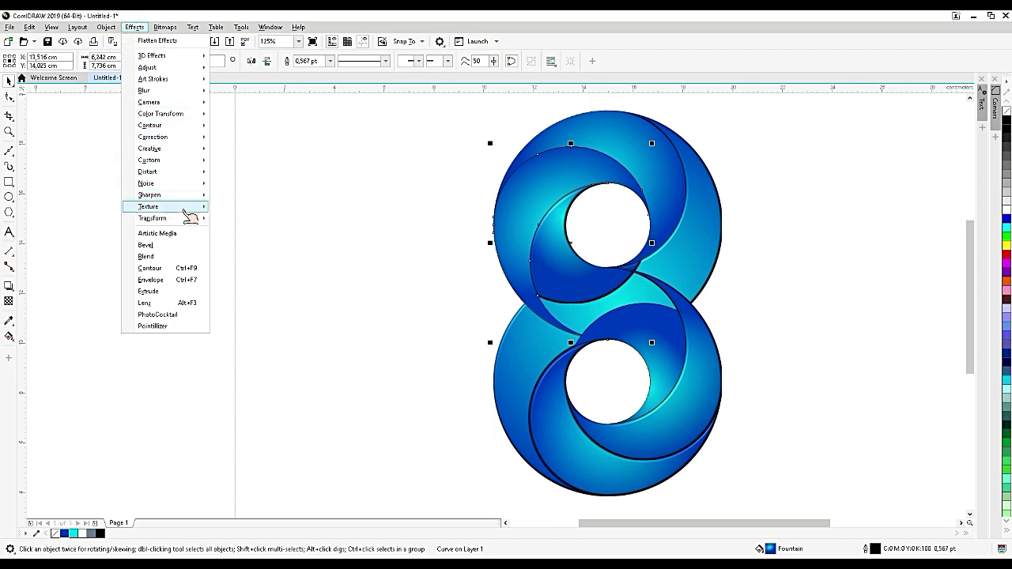
{"action": "left_click", "coordinate": [181, 207]}
{"action": "left_click", "coordinate": [256, 243]}
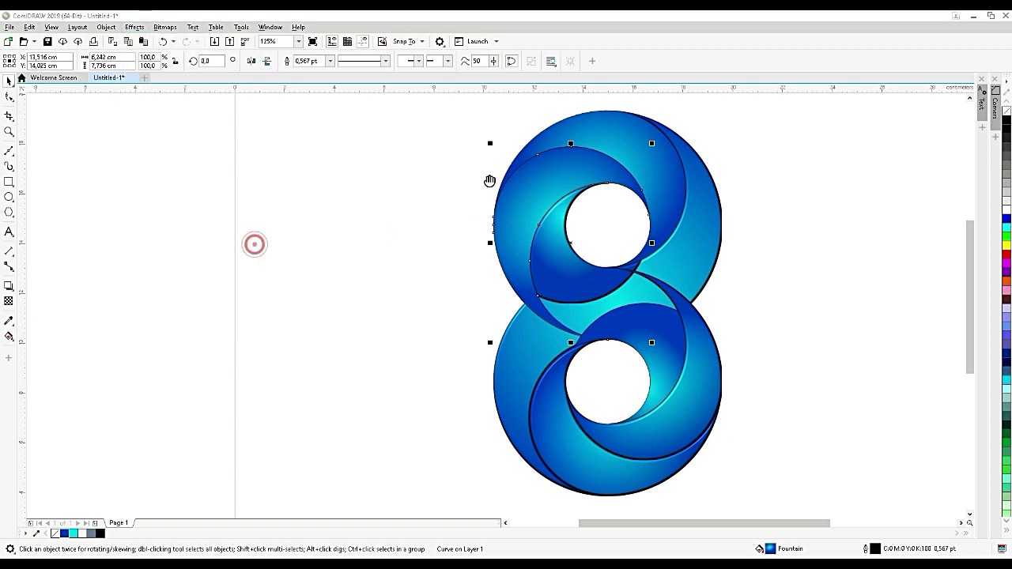
{"action": "left_click", "coordinate": [559, 339]}
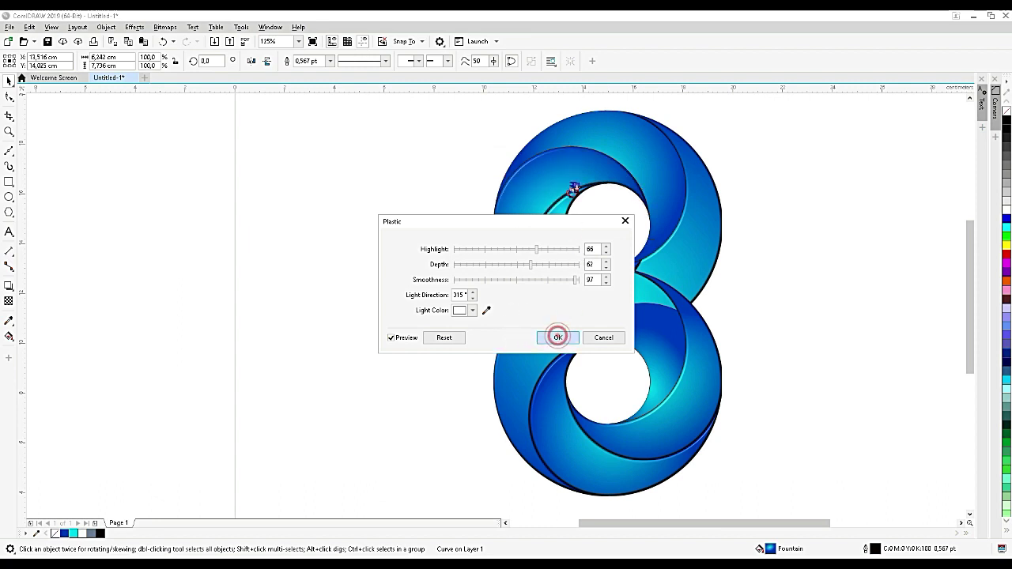
Apply the Plastic texture effect with highlight 66, depth 62 and smoothness 97 to the upper ring's top swirl
{"action": "left_click", "coordinate": [594, 124]}
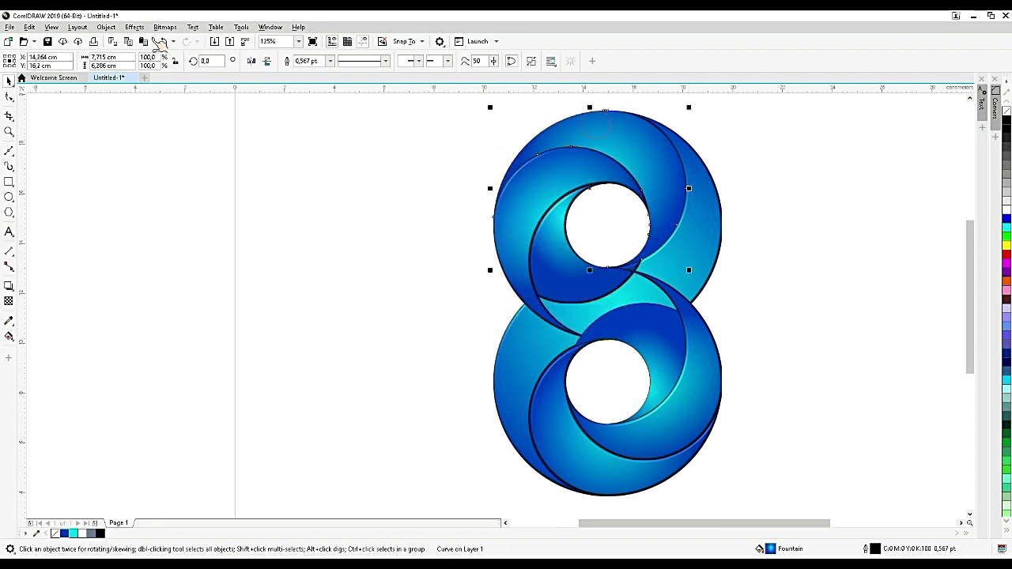
{"action": "left_click", "coordinate": [134, 27]}
{"action": "left_click", "coordinate": [160, 207]}
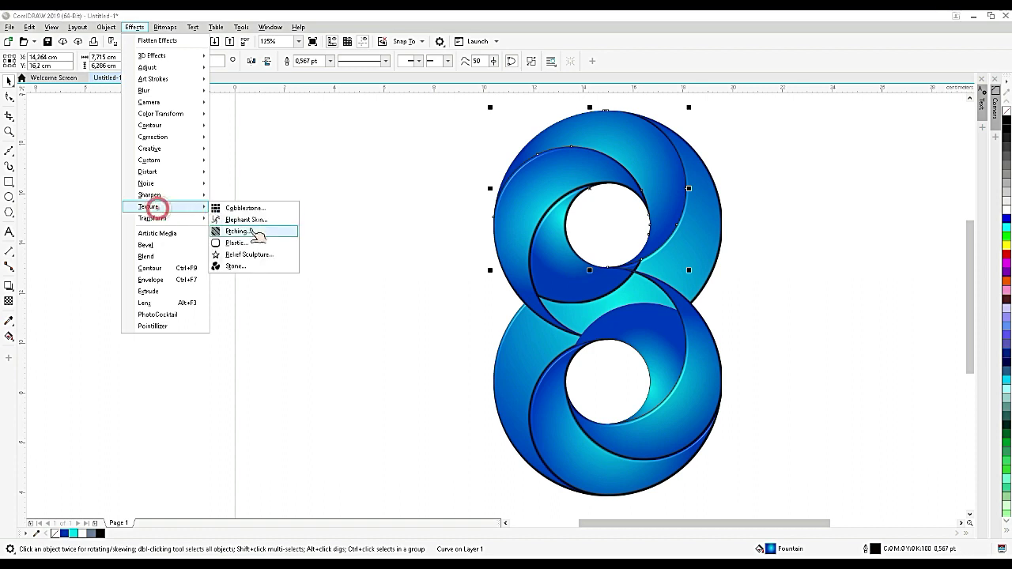
{"action": "left_click", "coordinate": [253, 243]}
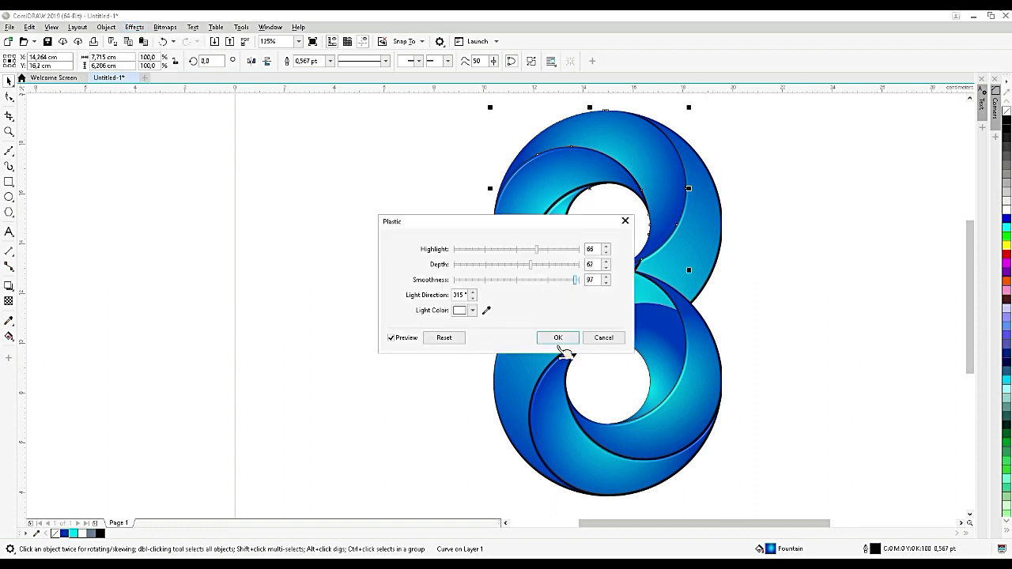
{"action": "left_click", "coordinate": [558, 338]}
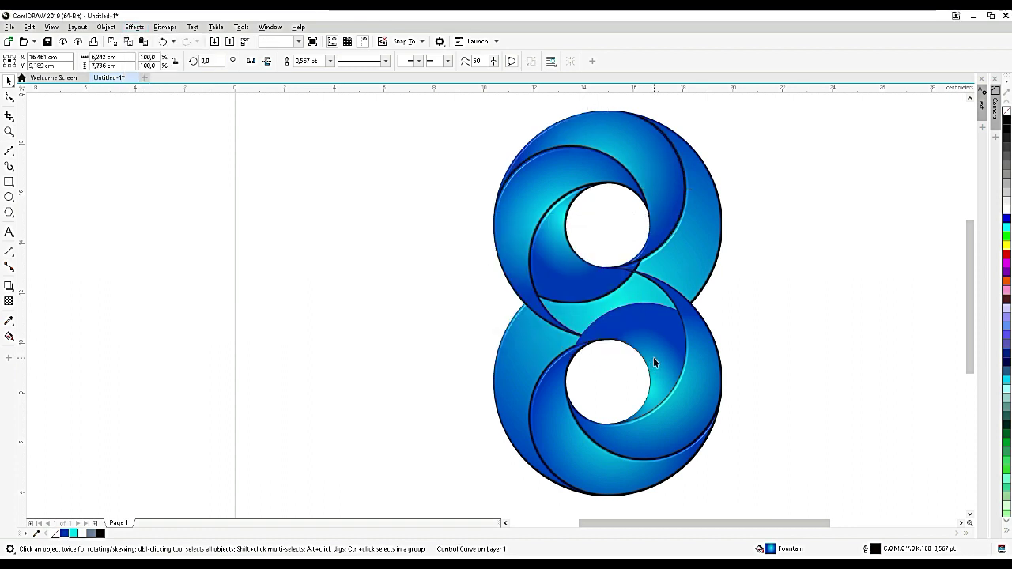
Apply the Plastic texture effect with the same settings to the lower ring's inner right swirl
{"action": "left_click_drag", "start_coordinate": [813, 272], "coordinate": [548, 433]}
{"action": "left_click", "coordinate": [134, 27]}
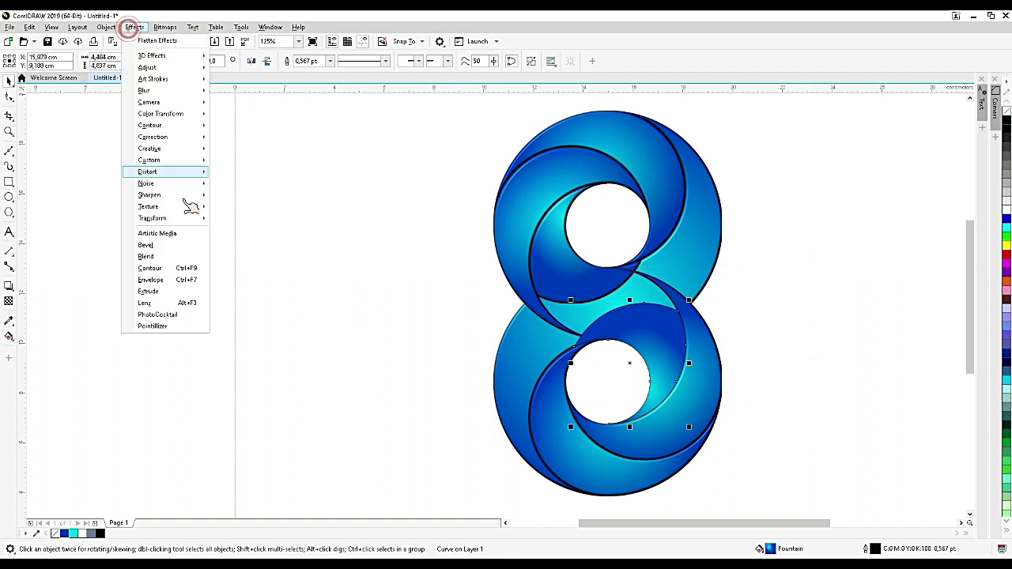
{"action": "left_click", "coordinate": [183, 206]}
{"action": "left_click", "coordinate": [239, 242]}
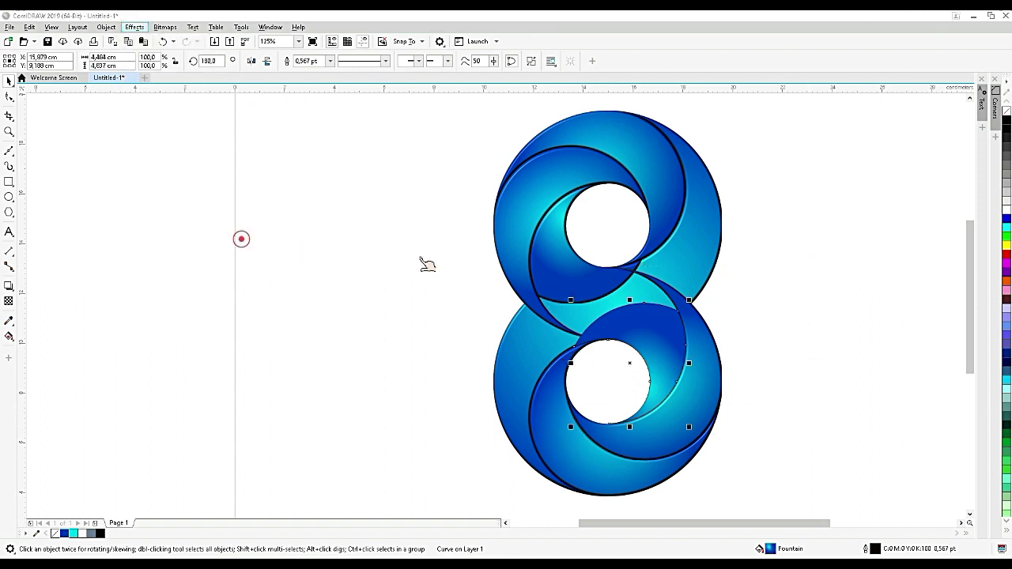
{"action": "left_click", "coordinate": [555, 339]}
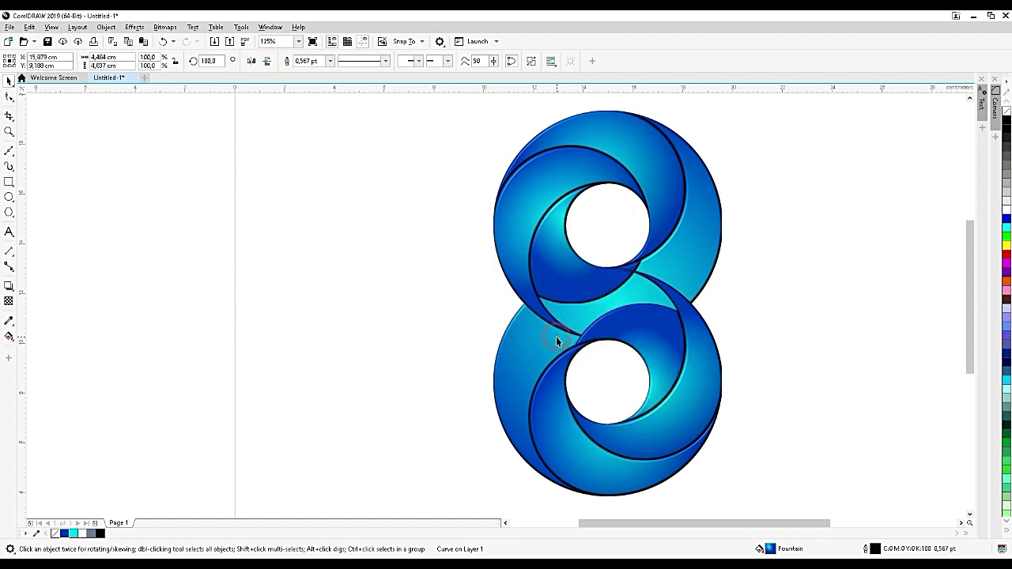
Apply the Elephant Skin texture effect with age 78 and black color to the lower ring's inner right swirl
{"action": "left_click", "coordinate": [135, 29]}
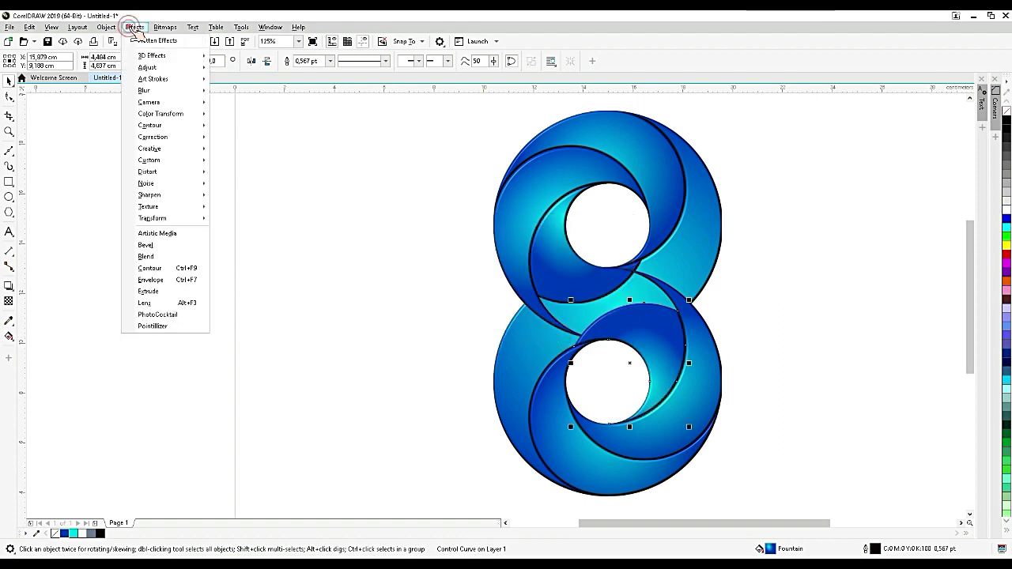
{"action": "left_click", "coordinate": [163, 206]}
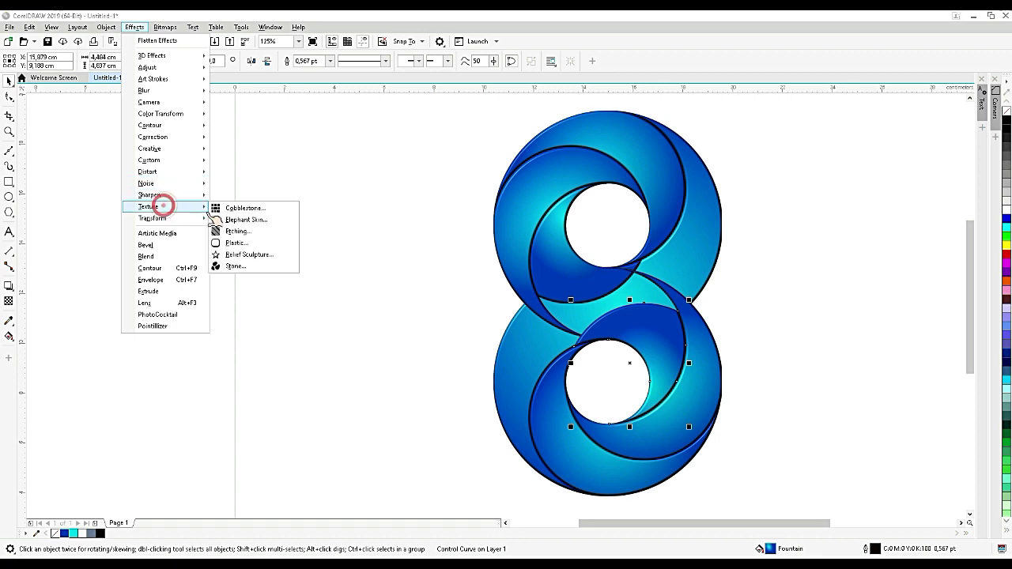
{"action": "left_click", "coordinate": [278, 220]}
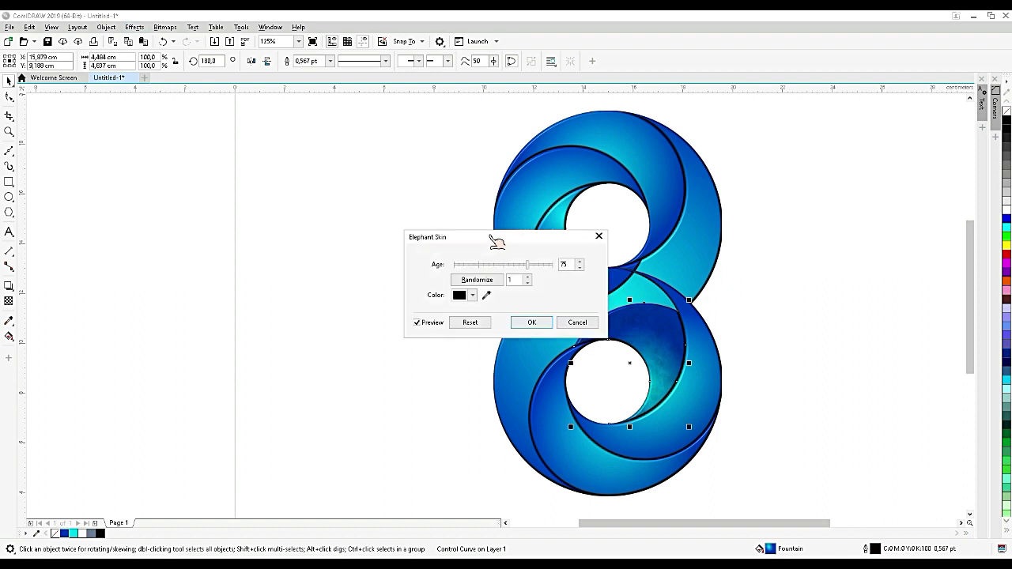
{"action": "left_click_drag", "start_coordinate": [491, 237], "coordinate": [446, 194]}
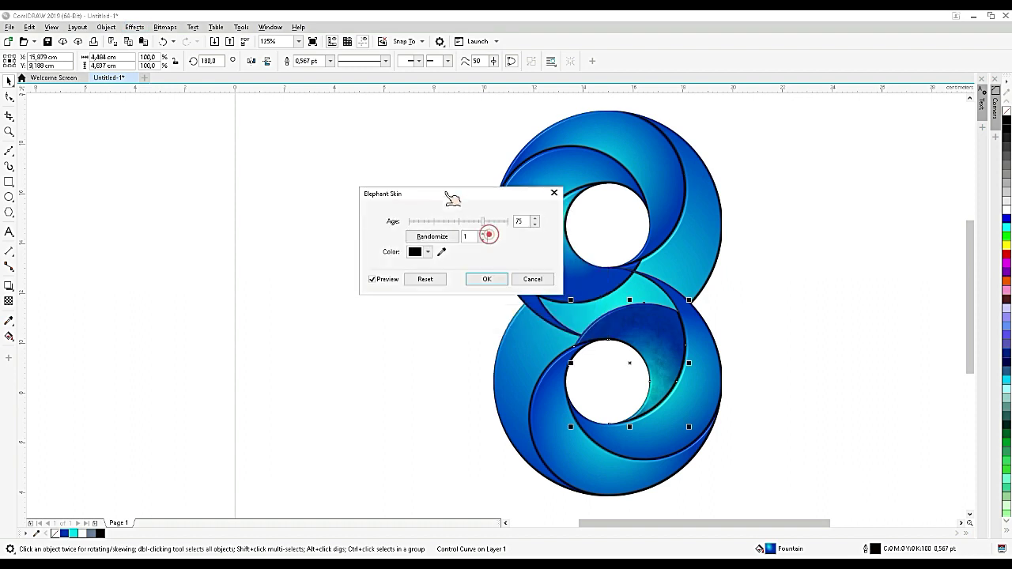
{"action": "left_click", "coordinate": [487, 221]}
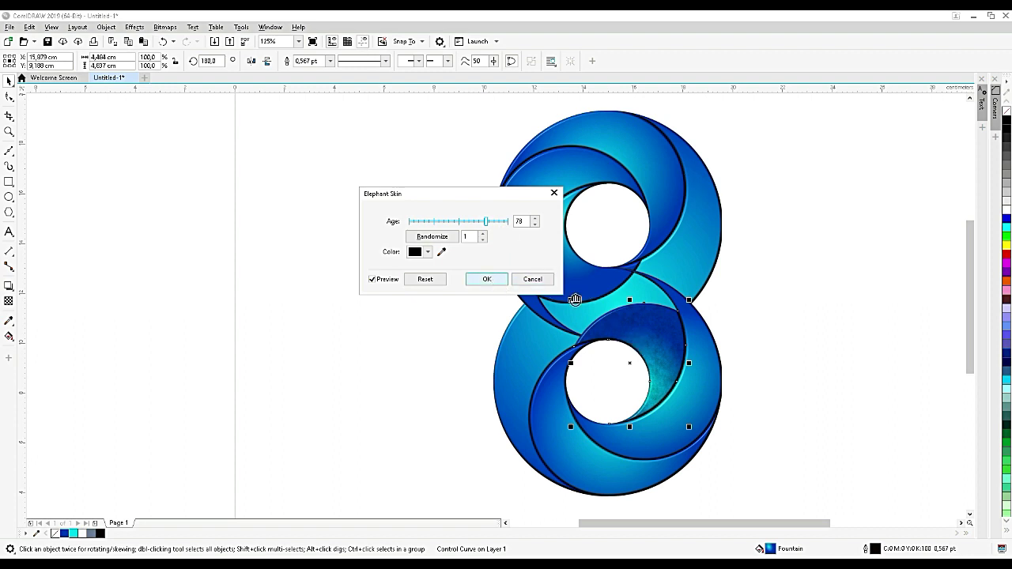
{"action": "left_click", "coordinate": [490, 279]}
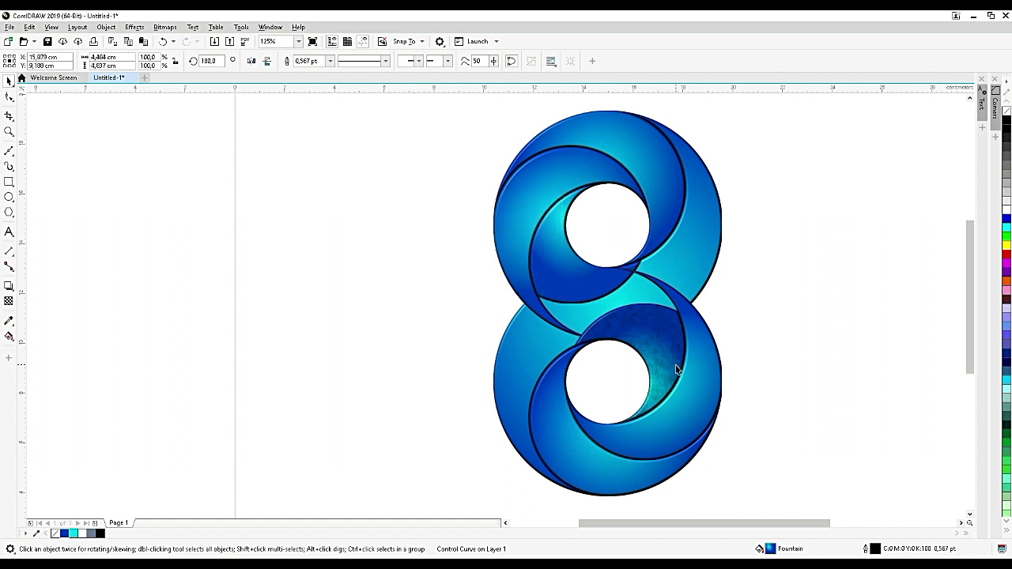
Apply the Elephant Skin texture effect with age 78 to the lower ring's outer right swirl
{"action": "left_click", "coordinate": [686, 427]}
{"action": "left_click", "coordinate": [653, 448]}
{"action": "left_click", "coordinate": [134, 27]}
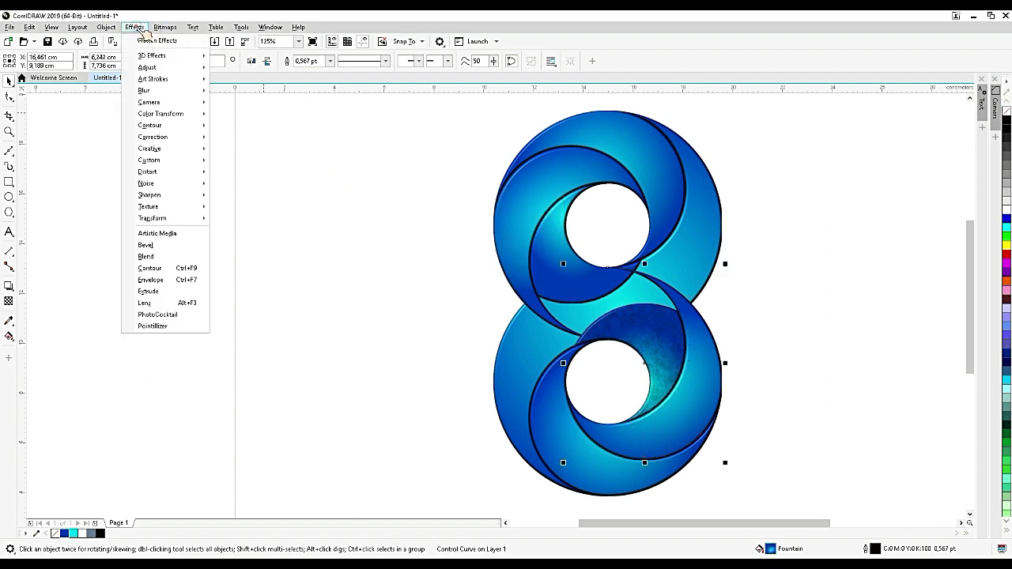
{"action": "left_click", "coordinate": [172, 204]}
{"action": "left_click", "coordinate": [260, 216]}
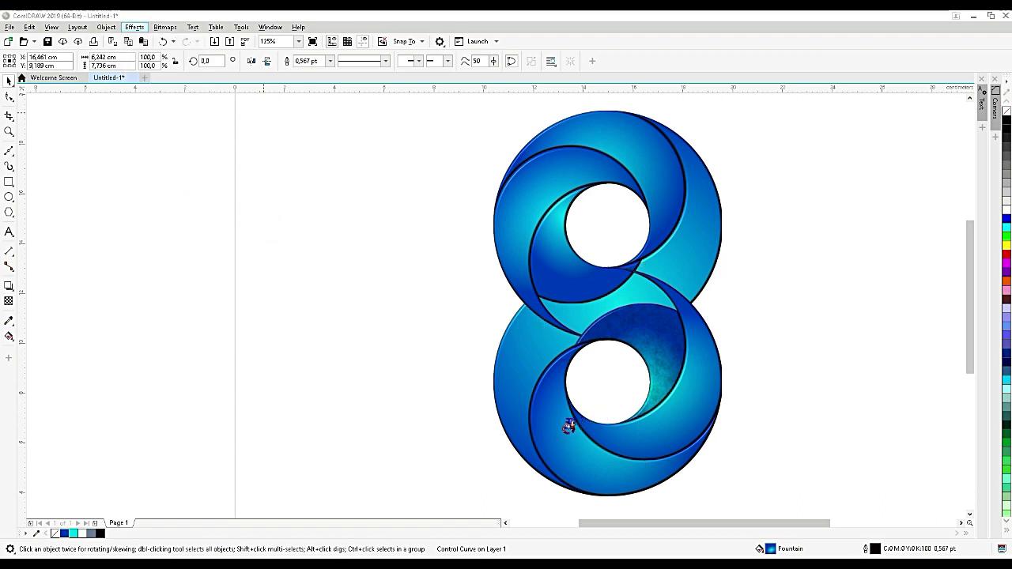
{"action": "left_click", "coordinate": [569, 426]}
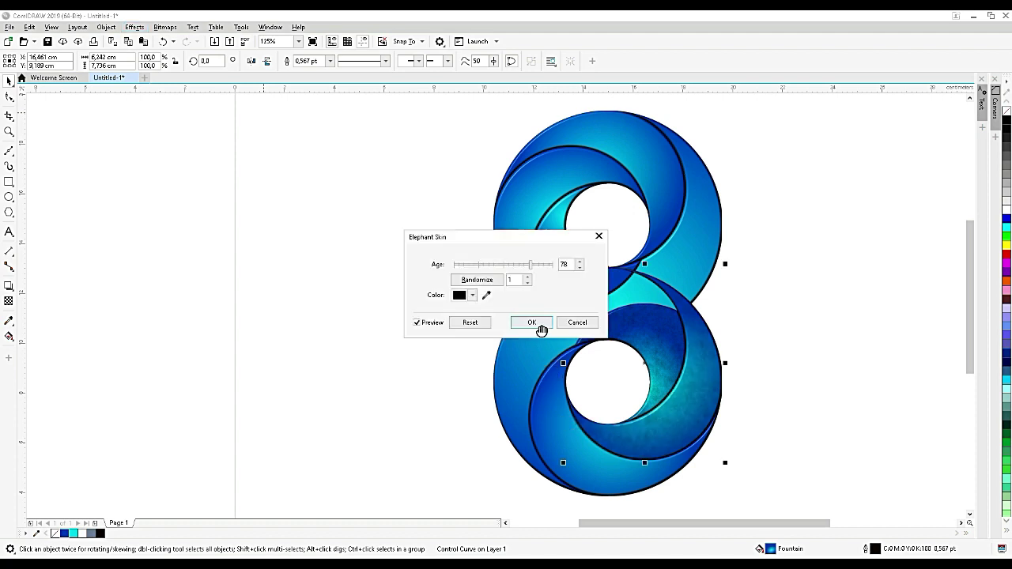
{"action": "left_click", "coordinate": [537, 324]}
Apply the Elephant Skin texture effect with age 78 to the lower ring's bottom swirl
{"action": "left_click", "coordinate": [584, 474]}
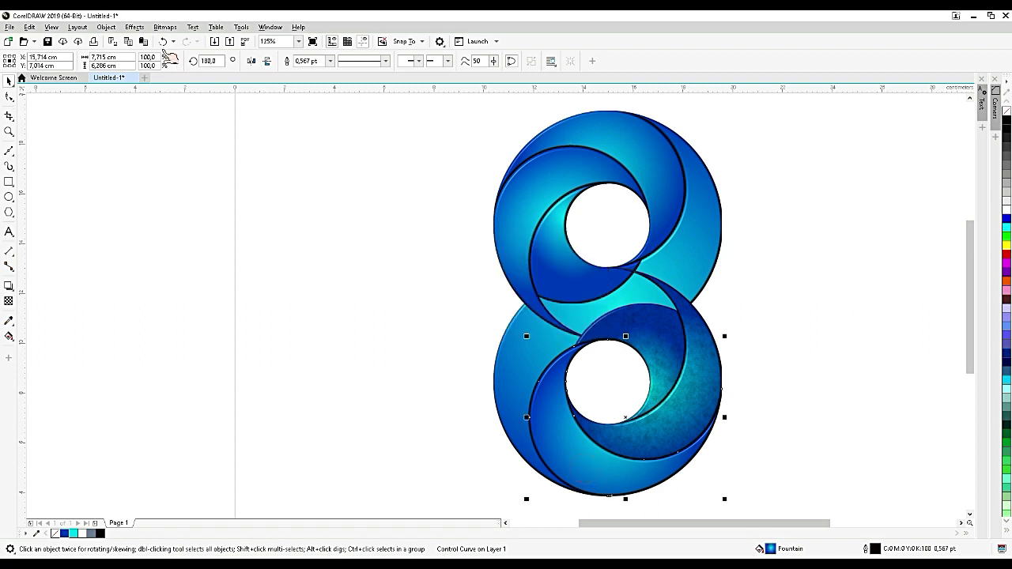
{"action": "left_click", "coordinate": [134, 27]}
{"action": "left_click", "coordinate": [150, 204]}
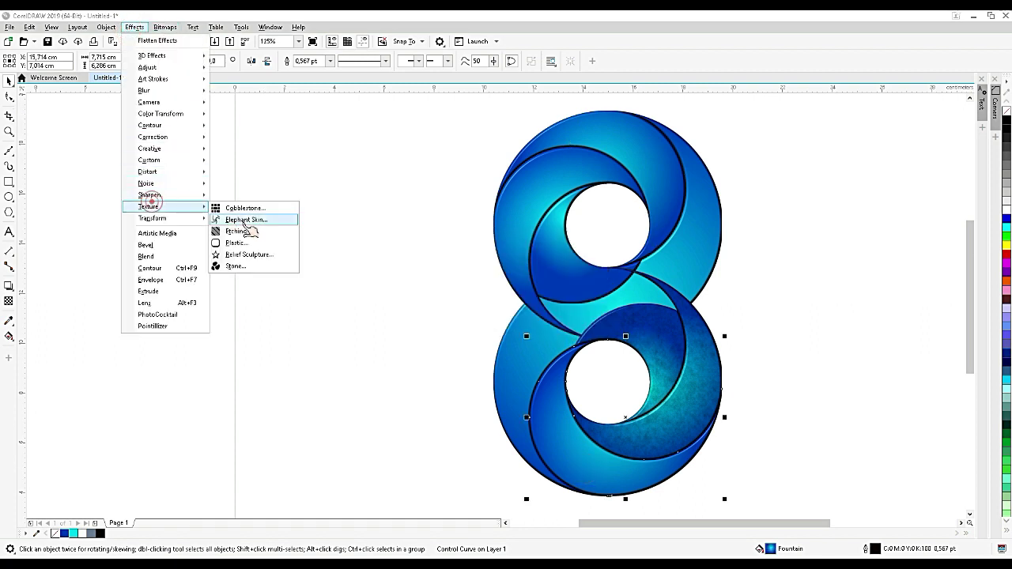
{"action": "left_click", "coordinate": [244, 221]}
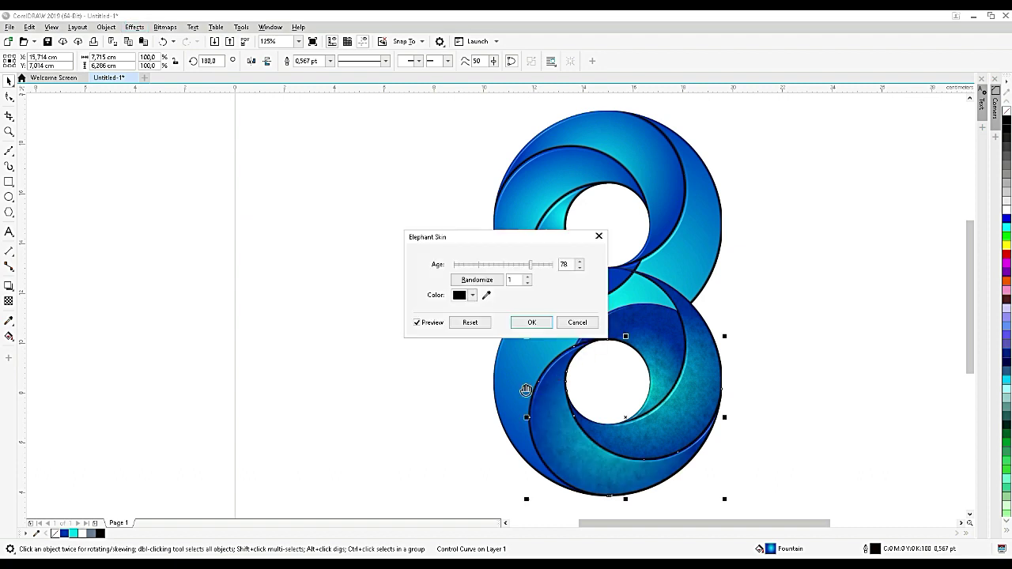
{"action": "left_click", "coordinate": [532, 322]}
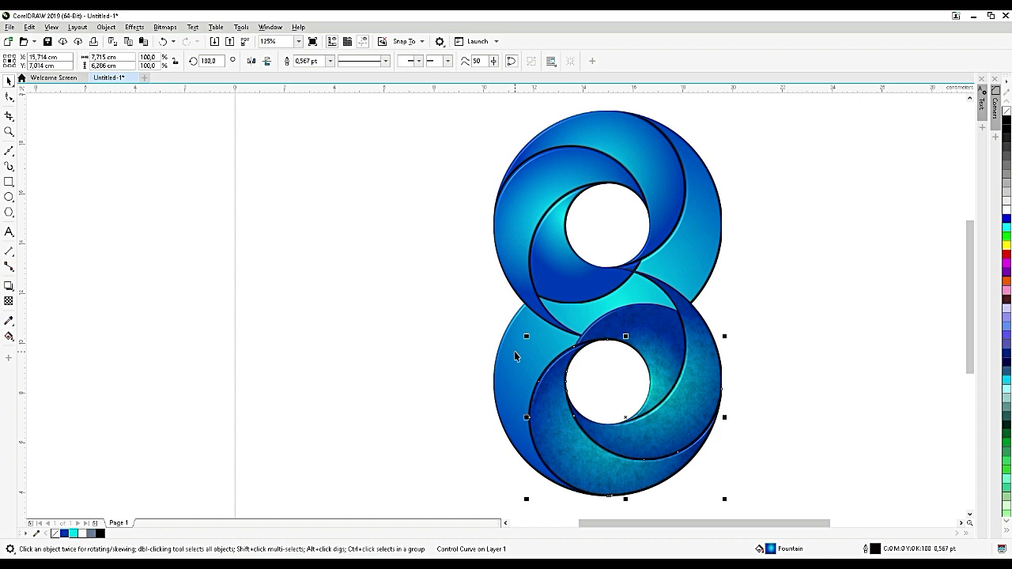
Apply the Elephant Skin texture effect with age 78 to the S-shaped band joining the two rings
{"action": "left_click", "coordinate": [515, 356]}
{"action": "left_click", "coordinate": [134, 26]}
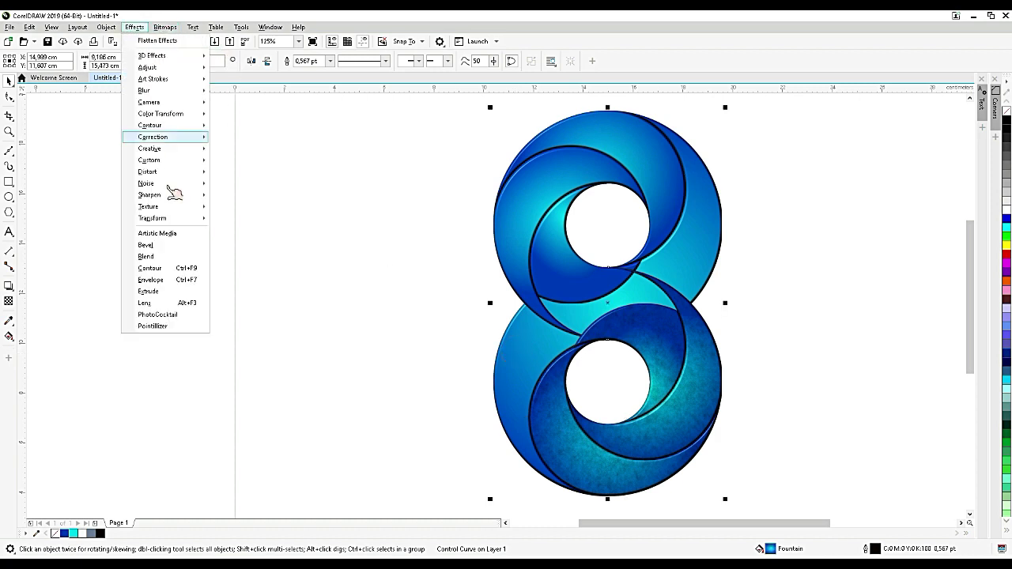
{"action": "mouse_move", "coordinate": [198, 206]}
{"action": "left_click", "coordinate": [236, 220]}
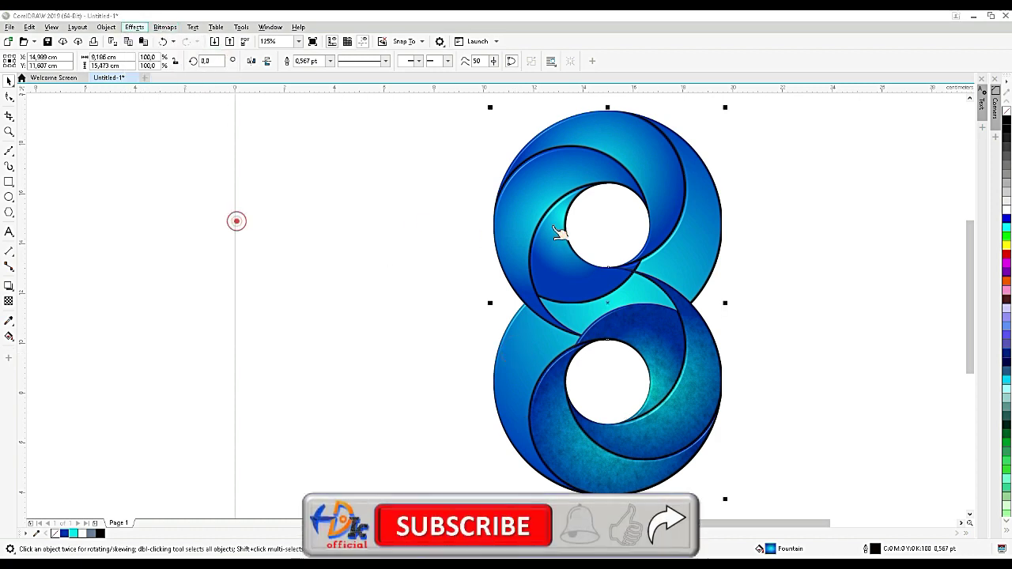
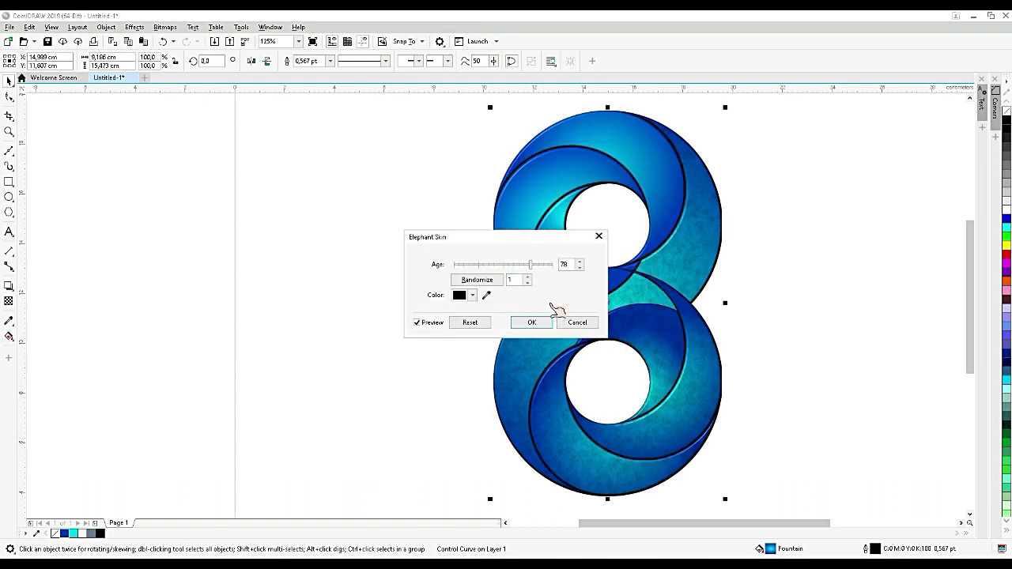
{"action": "left_click", "coordinate": [531, 322]}
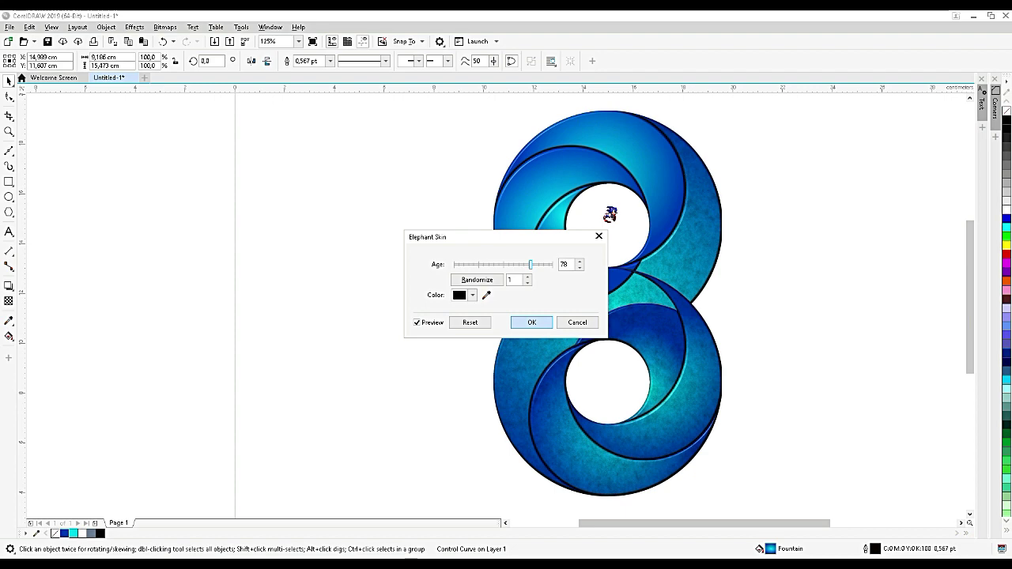
Apply the Elephant Skin texture effect with the same settings to the upper ring's inner left swirl
{"action": "left_click", "coordinate": [510, 235]}
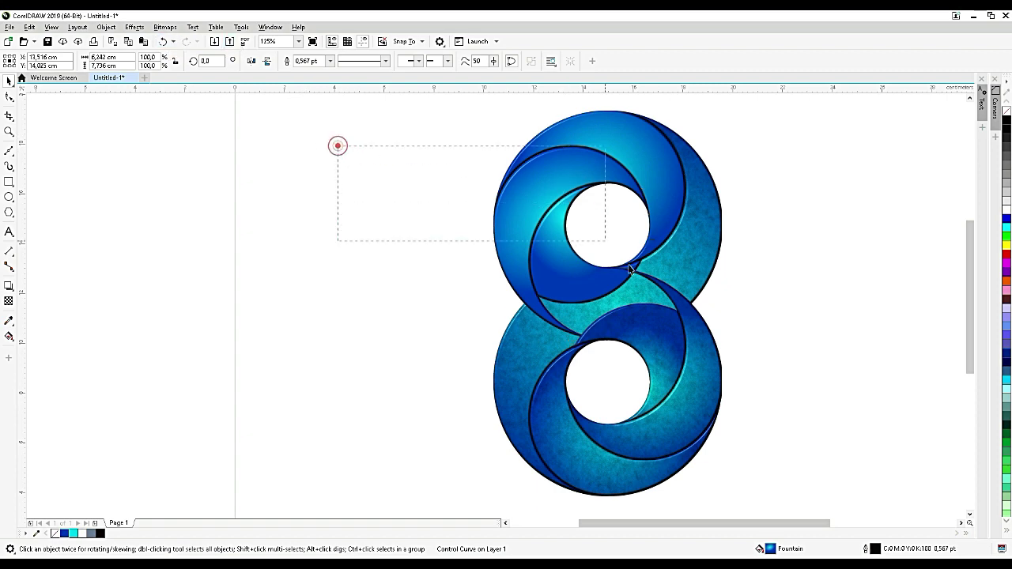
{"action": "left_click_drag", "start_coordinate": [630, 269], "coordinate": [656, 317]}
{"action": "left_click", "coordinate": [136, 27]}
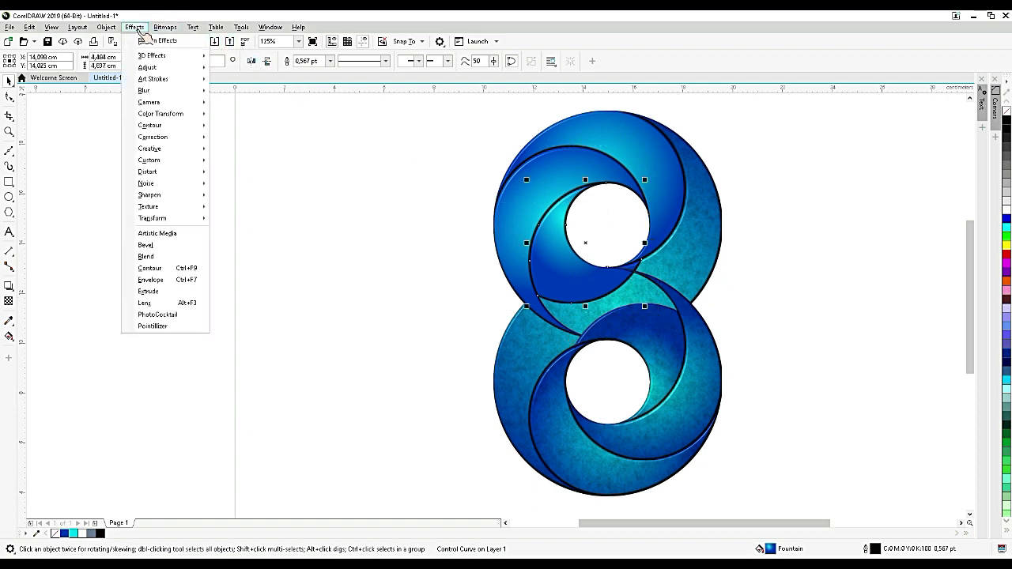
{"action": "left_click", "coordinate": [181, 207]}
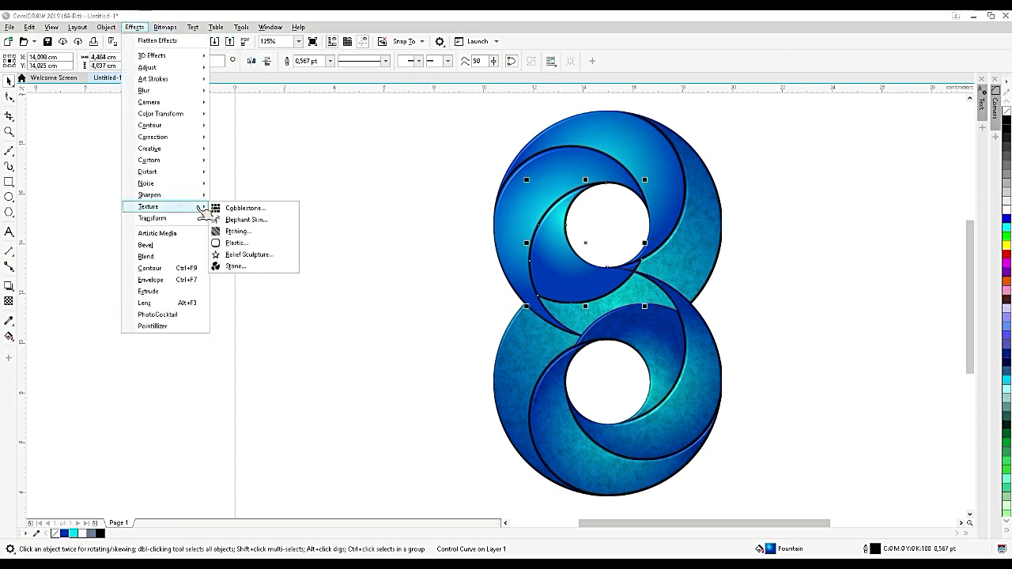
{"action": "left_click", "coordinate": [251, 219]}
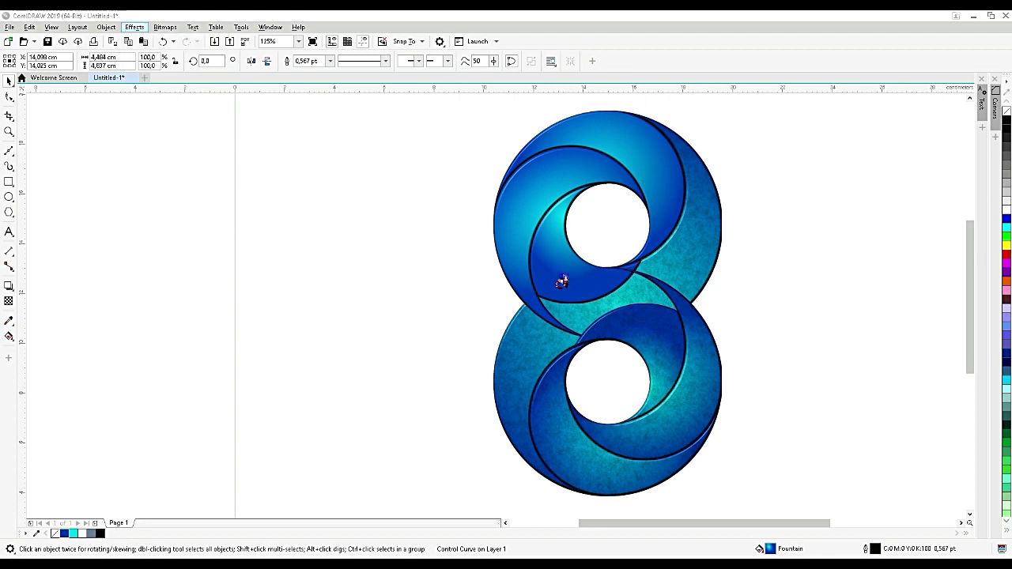
{"action": "left_click", "coordinate": [531, 322]}
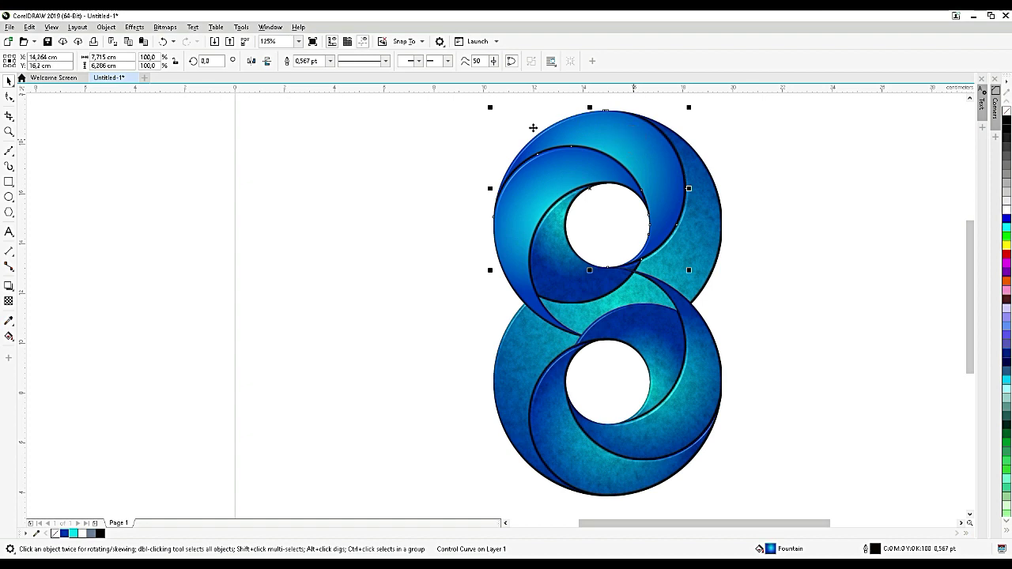
Apply the Elephant Skin texture effect with age 78 to the upper ring's top swirl
{"action": "left_click", "coordinate": [134, 27]}
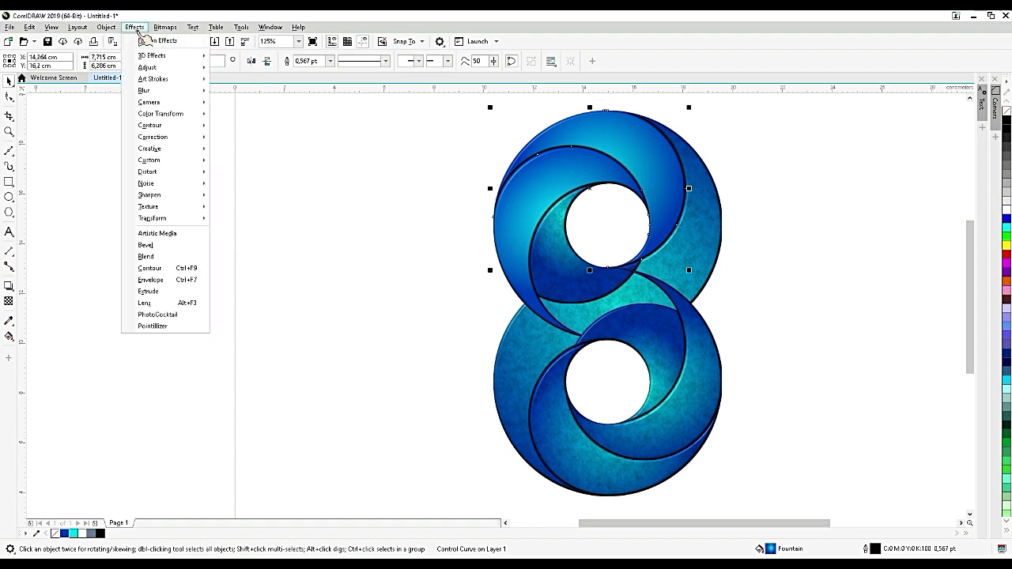
{"action": "left_click", "coordinate": [167, 207]}
{"action": "left_click", "coordinate": [259, 231]}
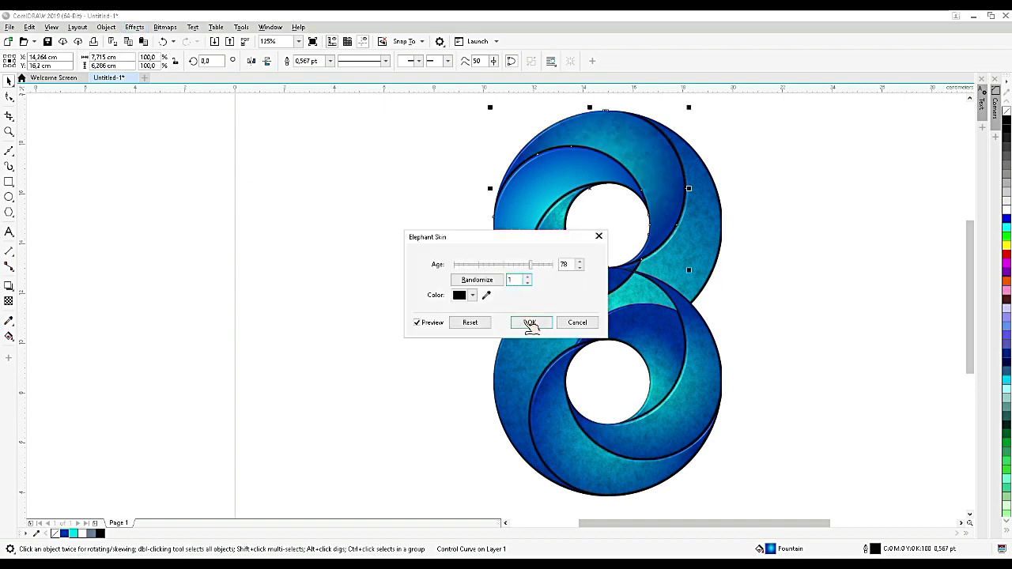
{"action": "left_click", "coordinate": [530, 324]}
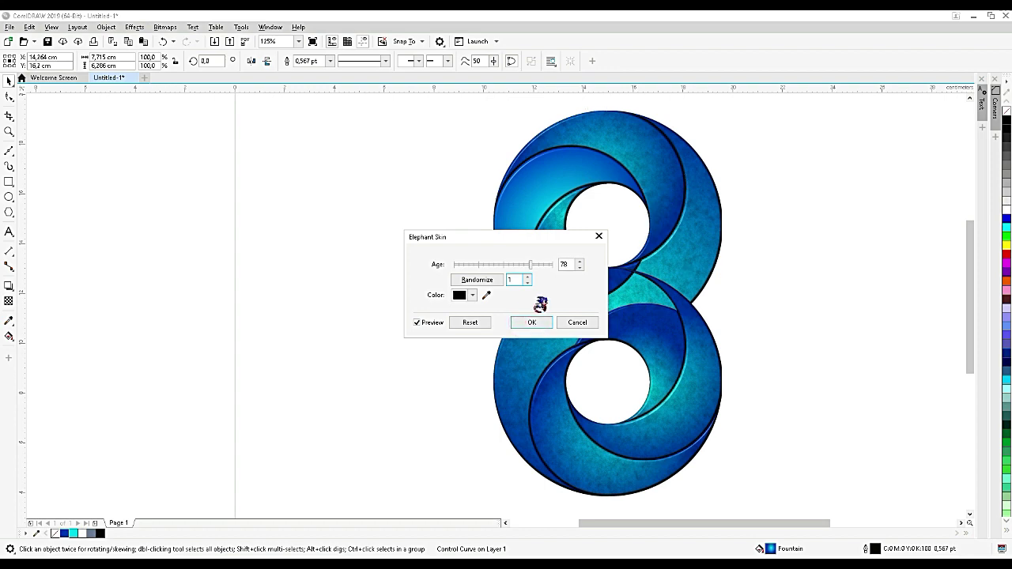
Apply the Elephant Skin texture effect with the same settings to the upper ring's outer left swirl
{"action": "double_click", "coordinate": [529, 238]}
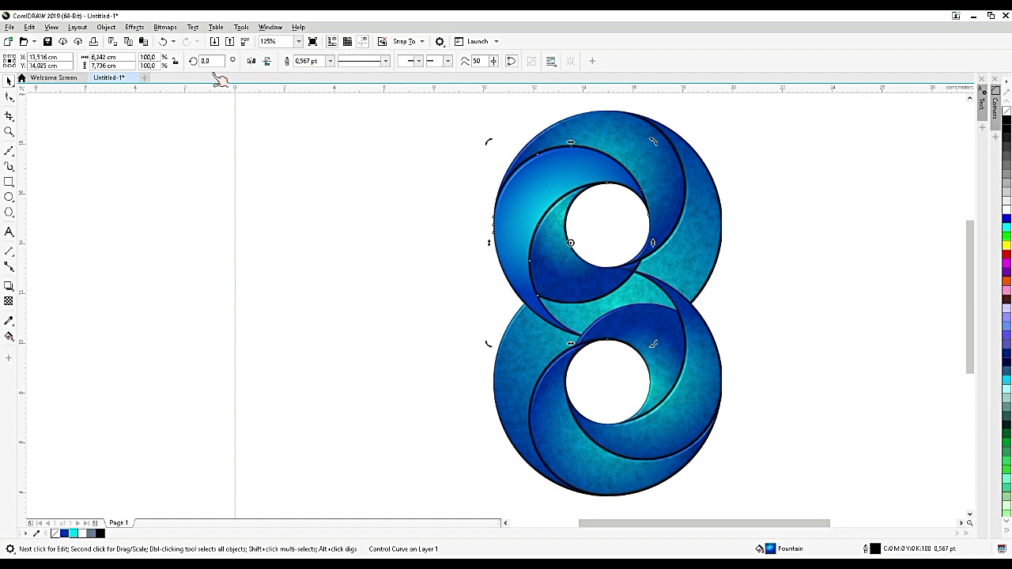
{"action": "left_click", "coordinate": [134, 27]}
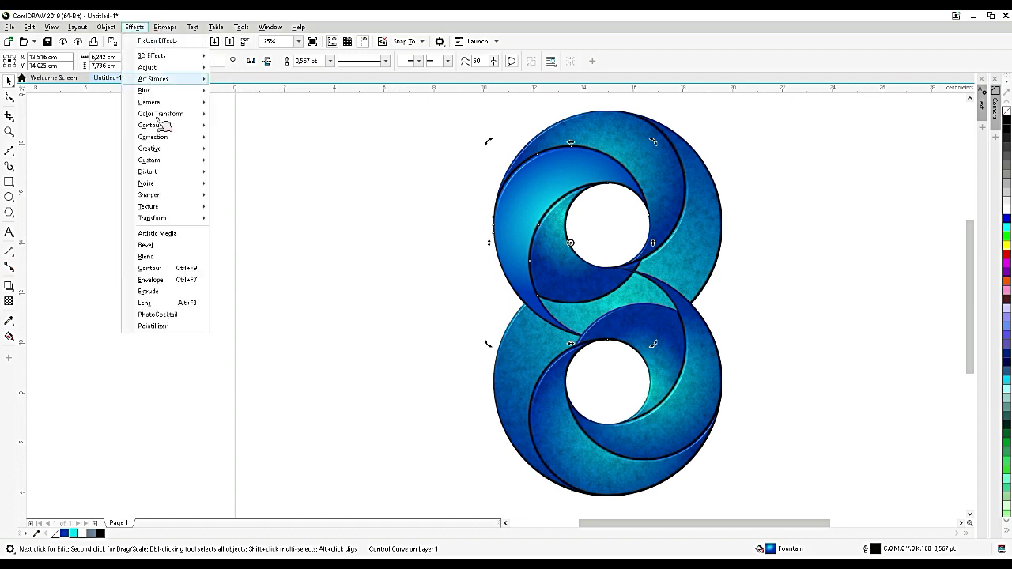
{"action": "left_click", "coordinate": [171, 210]}
{"action": "left_click", "coordinate": [241, 222]}
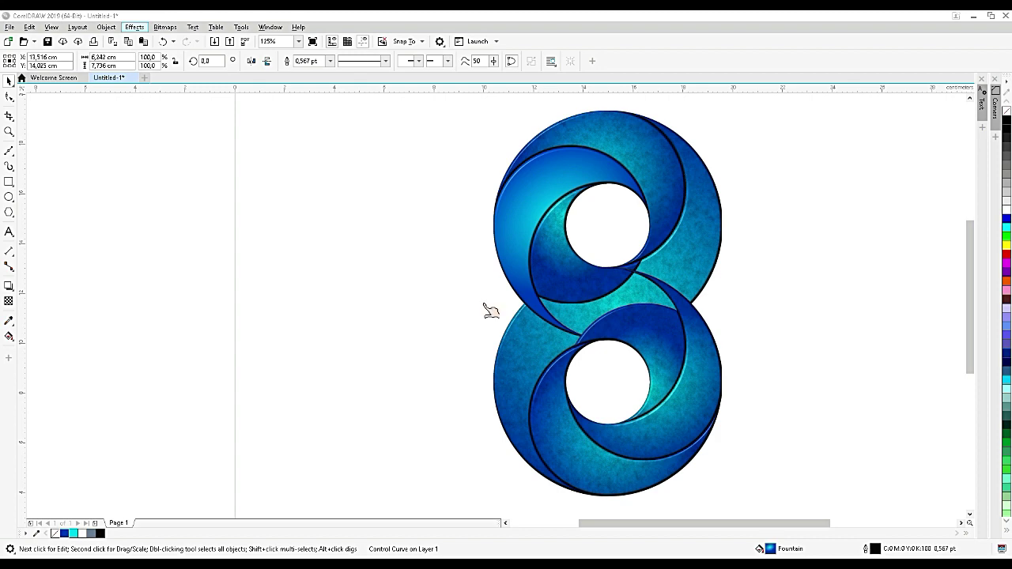
{"action": "left_click", "coordinate": [526, 322]}
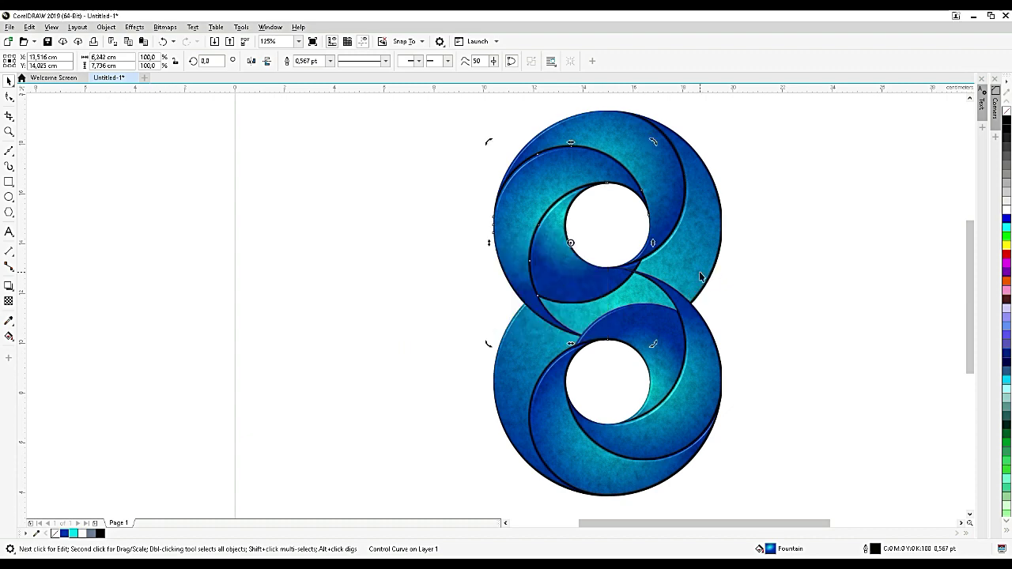
Bring the S-shaped band to the front and give its gradient a yellow centre with a cyan node about midway to the blue end
{"action": "left_click", "coordinate": [710, 216]}
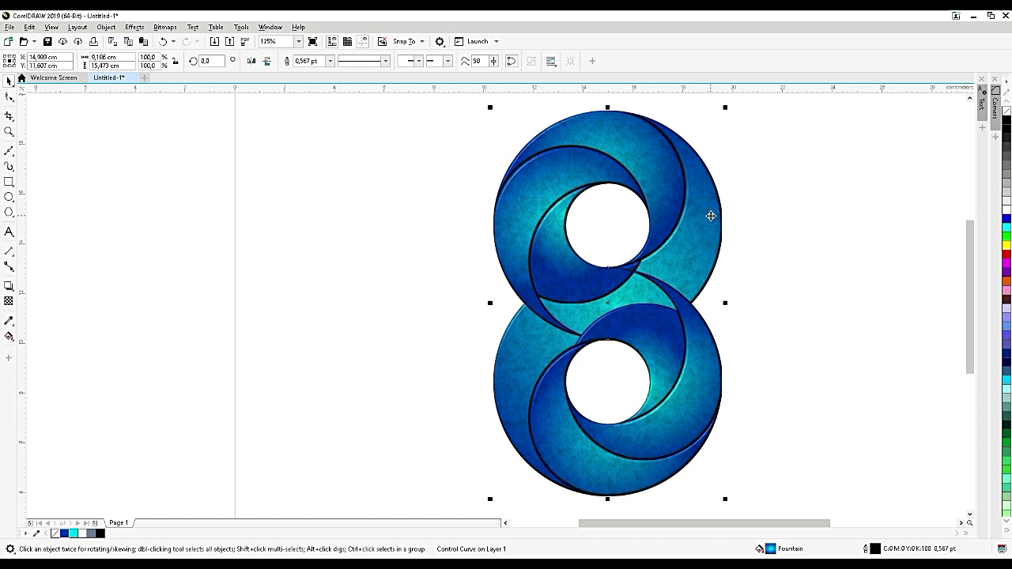
{"action": "key", "text": "ctrl+Home"}
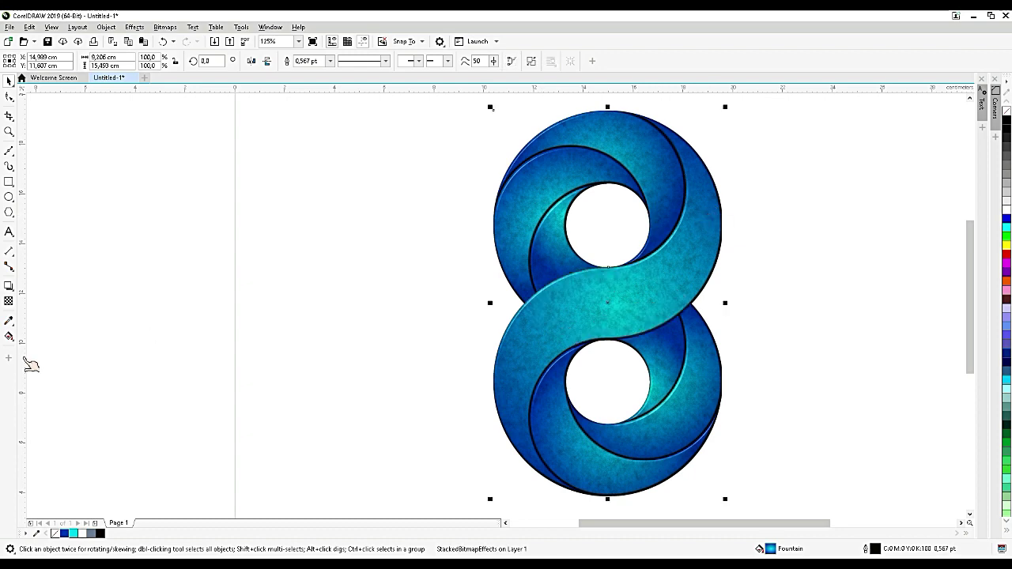
{"action": "left_click", "coordinate": [9, 335]}
{"action": "left_click", "coordinate": [24, 336]}
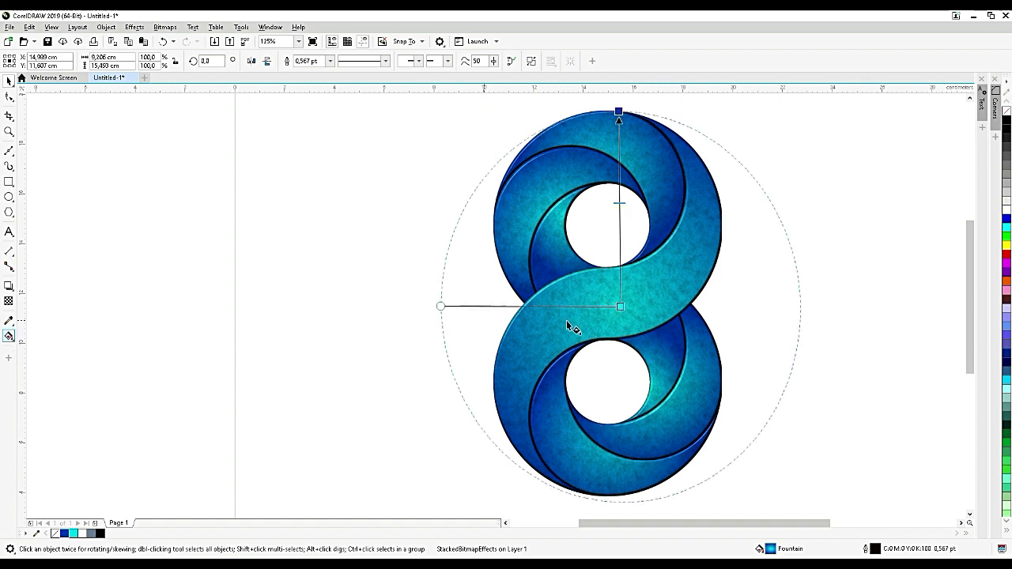
{"action": "left_click_drag", "start_coordinate": [1006, 245], "coordinate": [623, 310]}
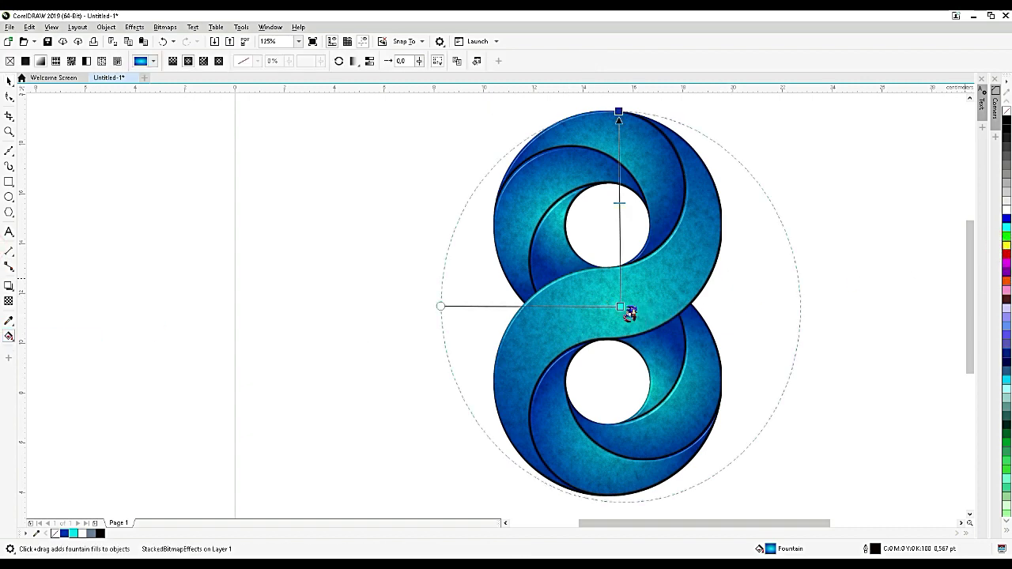
{"action": "left_click", "coordinate": [1007, 244]}
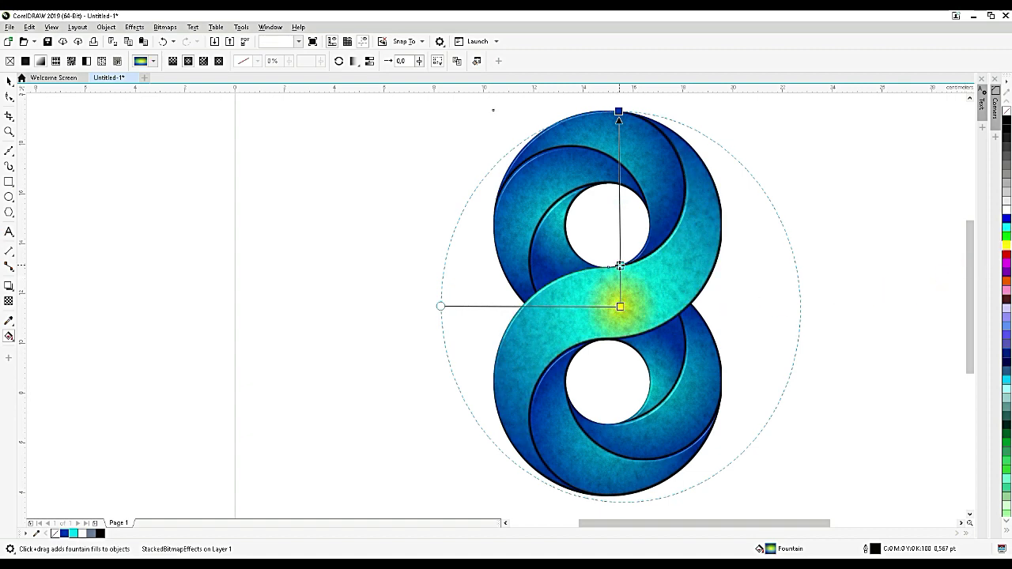
{"action": "left_click_drag", "start_coordinate": [620, 264], "coordinate": [622, 218]}
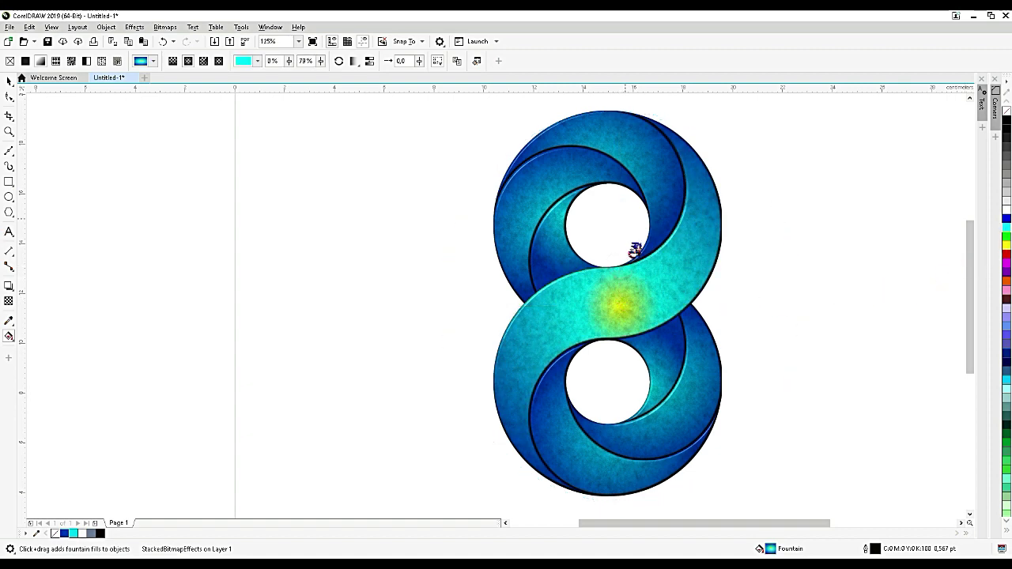
{"action": "left_click", "coordinate": [580, 312]}
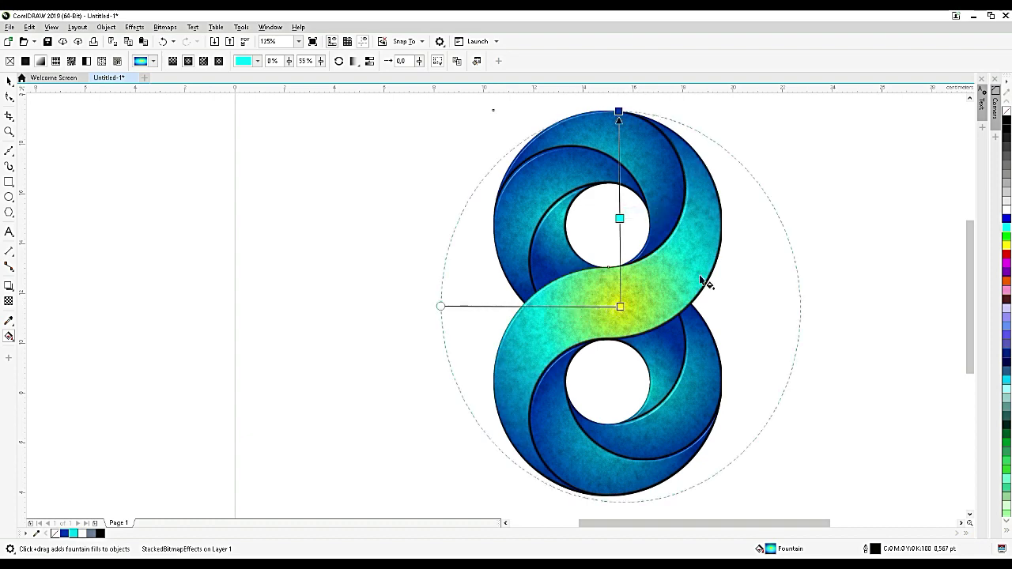
Send the S-shaped band to the back of the layer, behind the ring swirls
{"action": "left_click", "coordinate": [385, 207]}
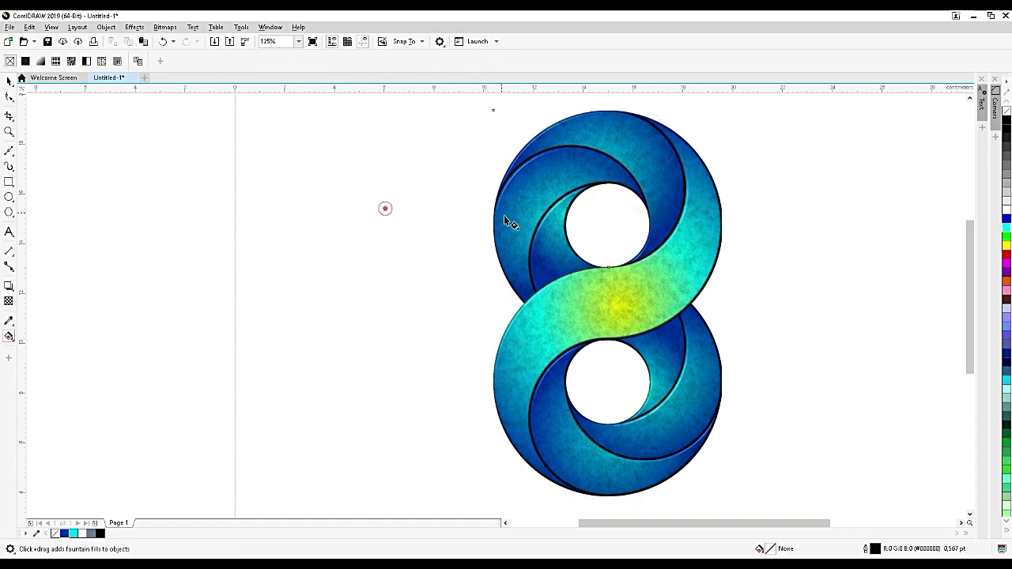
{"action": "left_click", "coordinate": [516, 237]}
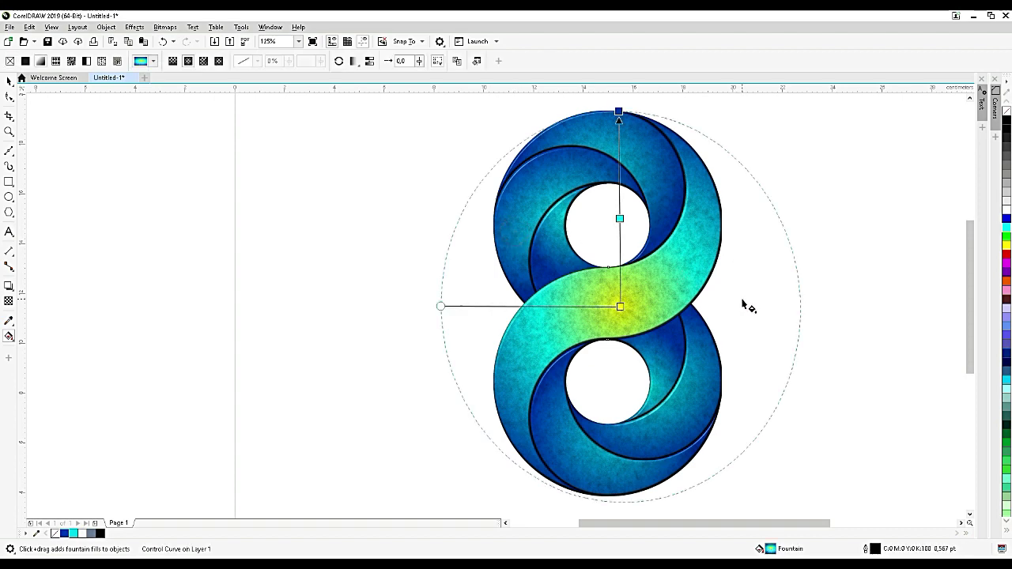
{"action": "key", "text": "ctrl+End"}
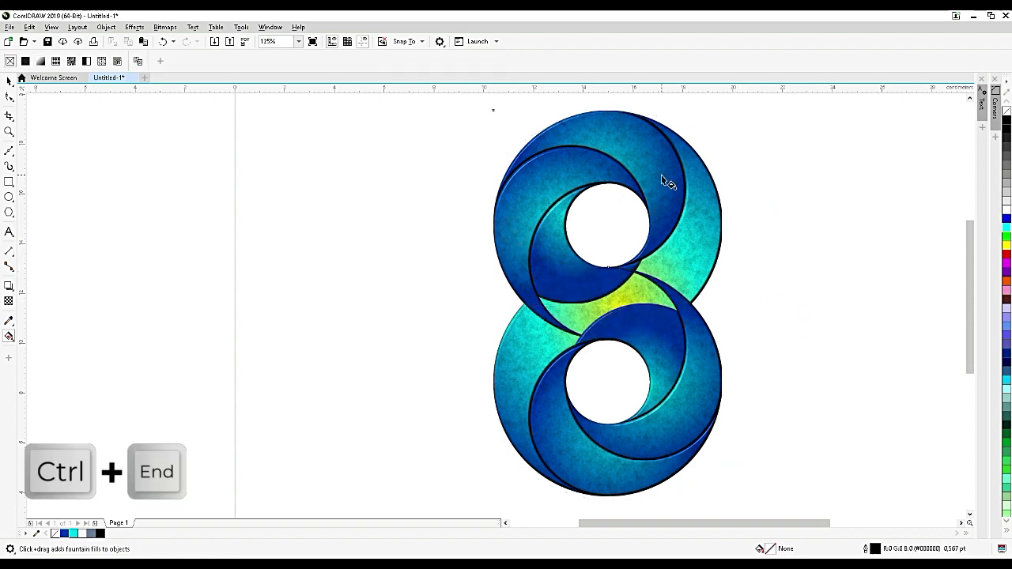
Recolour the upper ring's top swirl gradient with a yellow centre, a cyan middle node and a red outer end
{"action": "left_click", "coordinate": [662, 177]}
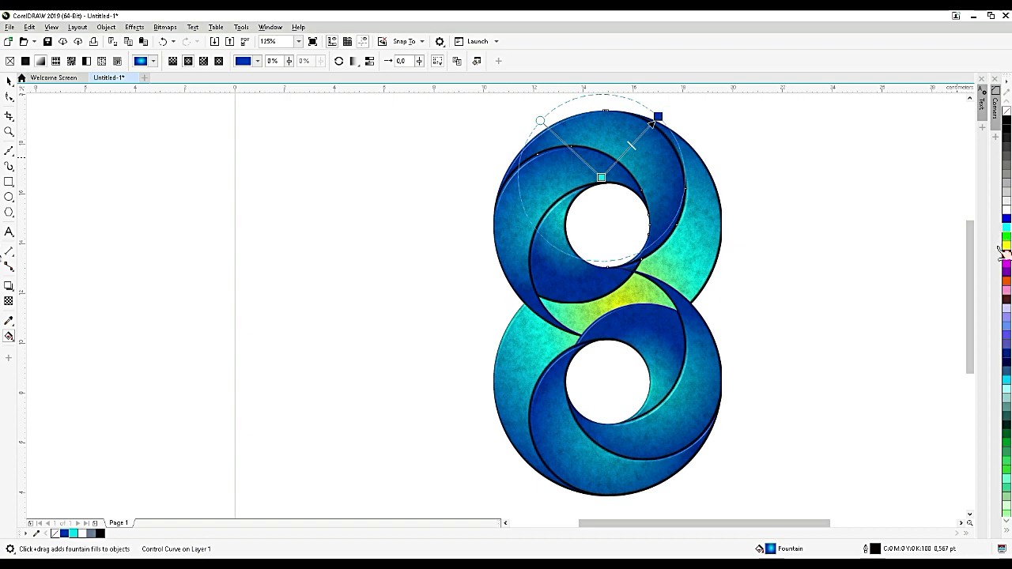
{"action": "left_click_drag", "start_coordinate": [1000, 253], "coordinate": [658, 117]}
{"action": "left_click_drag", "start_coordinate": [1006, 245], "coordinate": [602, 179]}
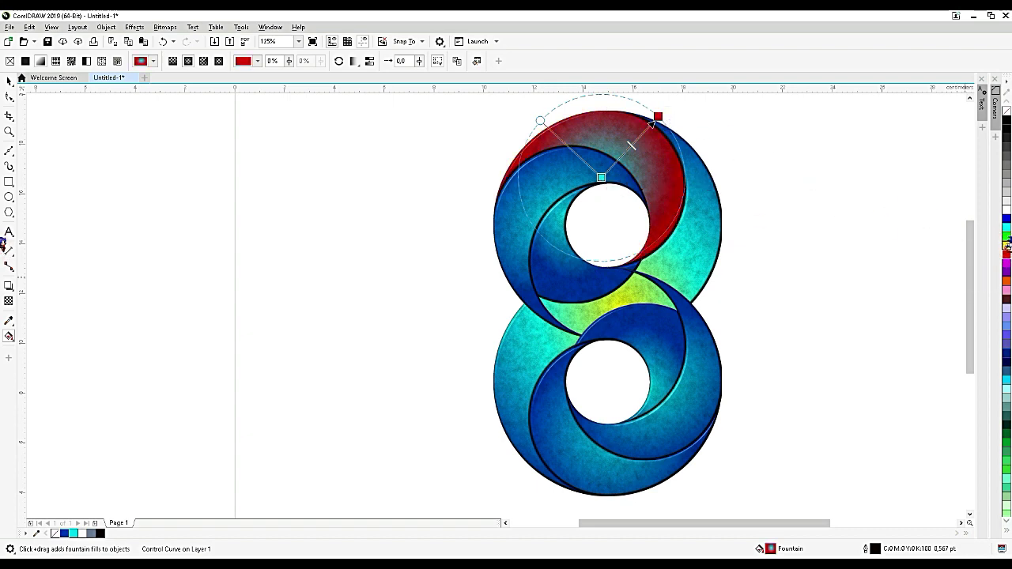
{"action": "left_click_drag", "start_coordinate": [1008, 237], "coordinate": [636, 141]}
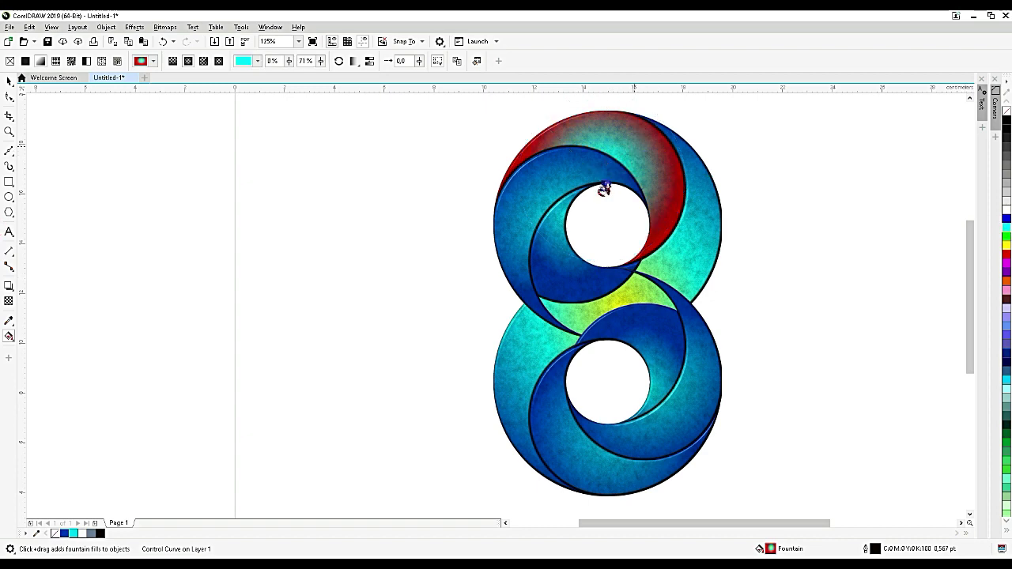
Place the top swirl's gradient centre on the upper edge of the ring's hole and widen the gradient's spread
{"action": "left_click_drag", "start_coordinate": [602, 176], "coordinate": [611, 170]}
{"action": "left_click", "coordinate": [666, 126]}
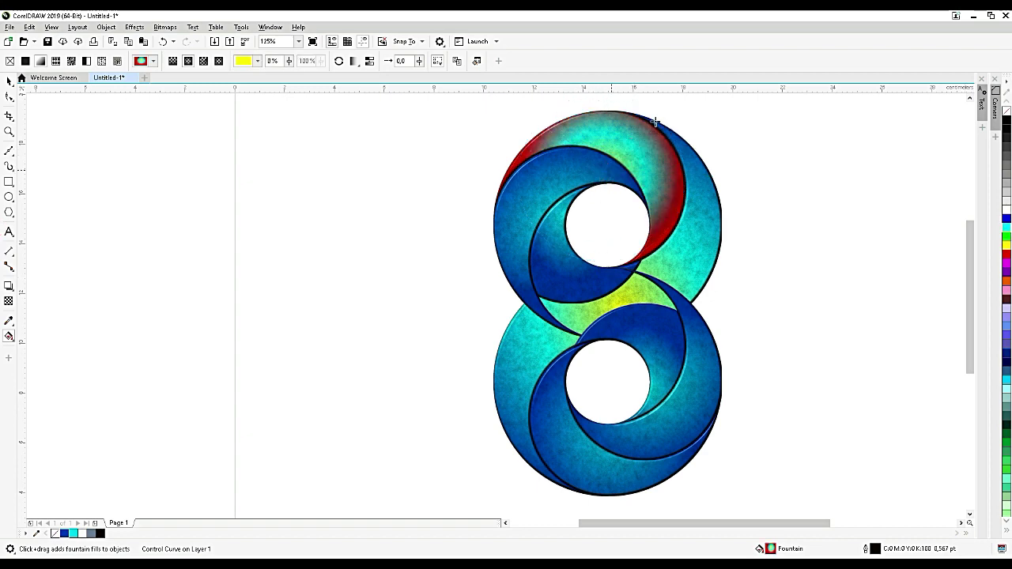
{"action": "left_click_drag", "start_coordinate": [661, 119], "coordinate": [654, 127]}
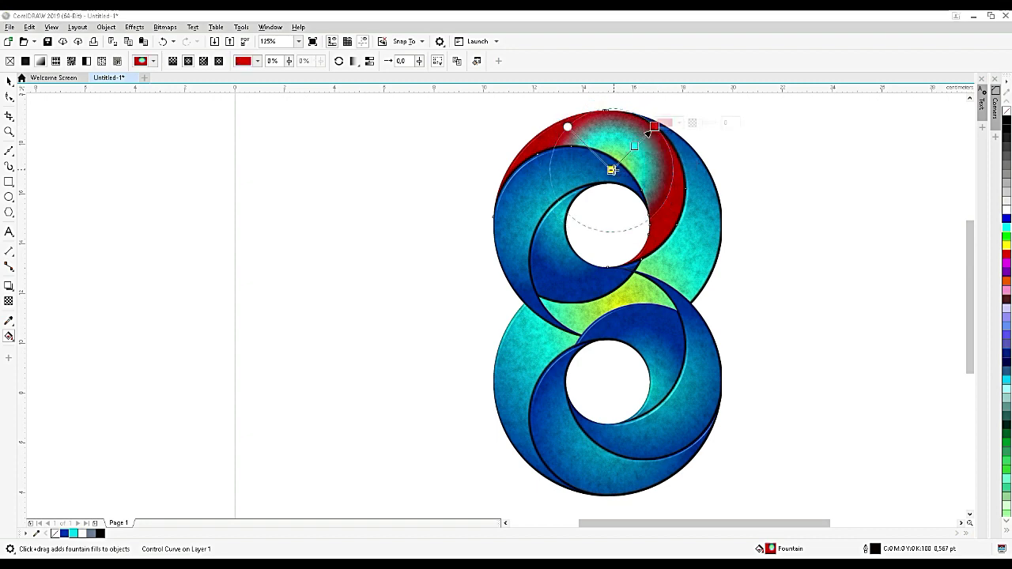
{"action": "left_click", "coordinate": [664, 138]}
{"action": "left_click", "coordinate": [665, 131]}
{"action": "left_click", "coordinate": [672, 119]}
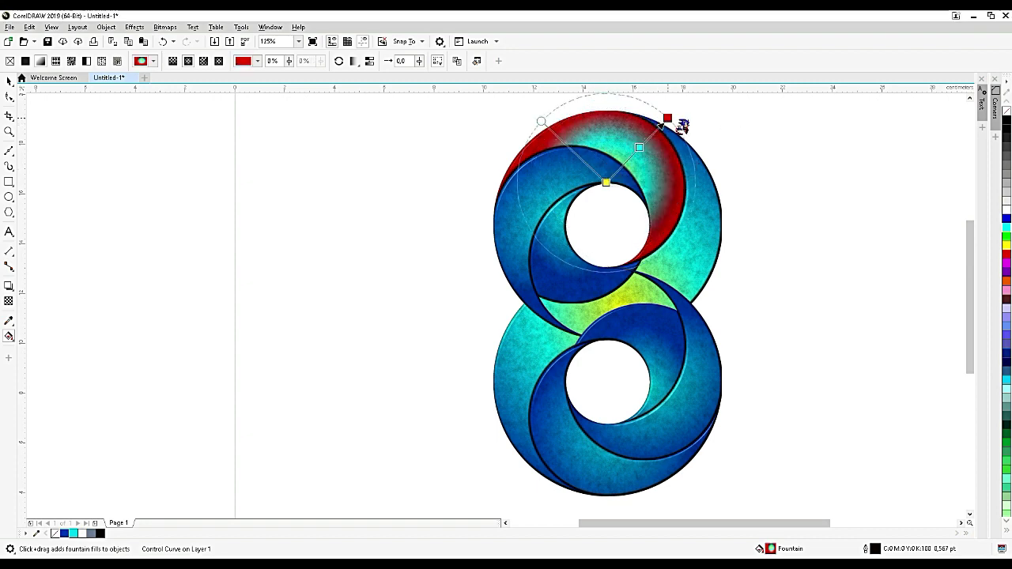
{"action": "left_click", "coordinate": [542, 118]}
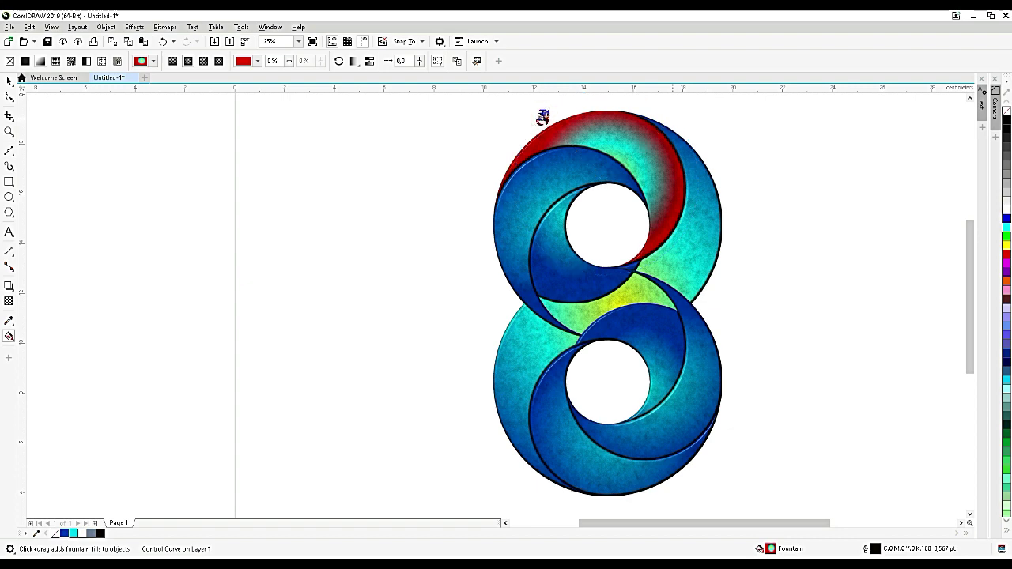
{"action": "left_click", "coordinate": [543, 117]}
{"action": "left_click", "coordinate": [566, 154]}
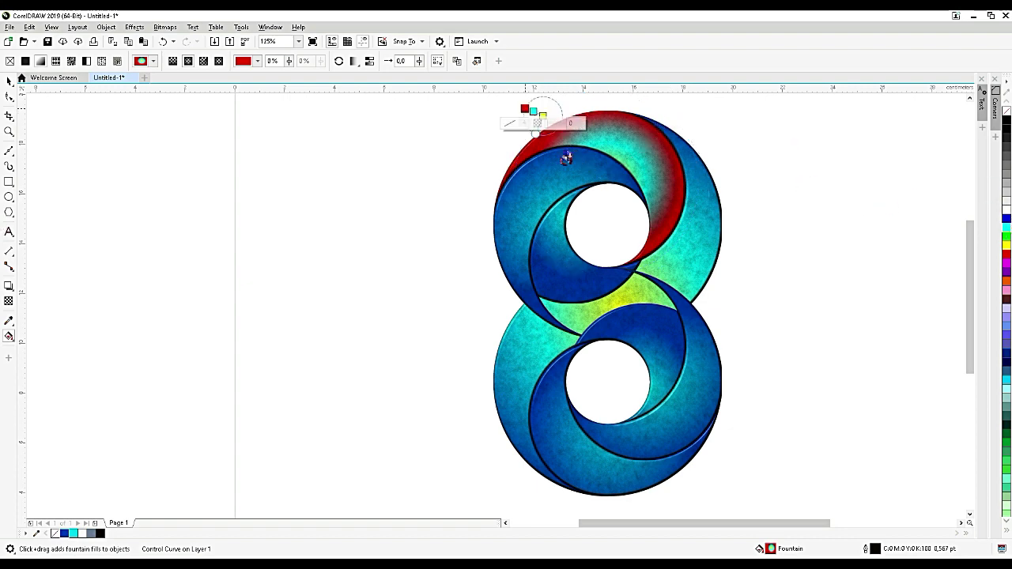
{"action": "left_click", "coordinate": [568, 150]}
{"action": "key", "text": "ctrl+z"}
Set the outer end colour of the upper ring's top swirl gradient to blue
{"action": "left_click", "coordinate": [9, 82]}
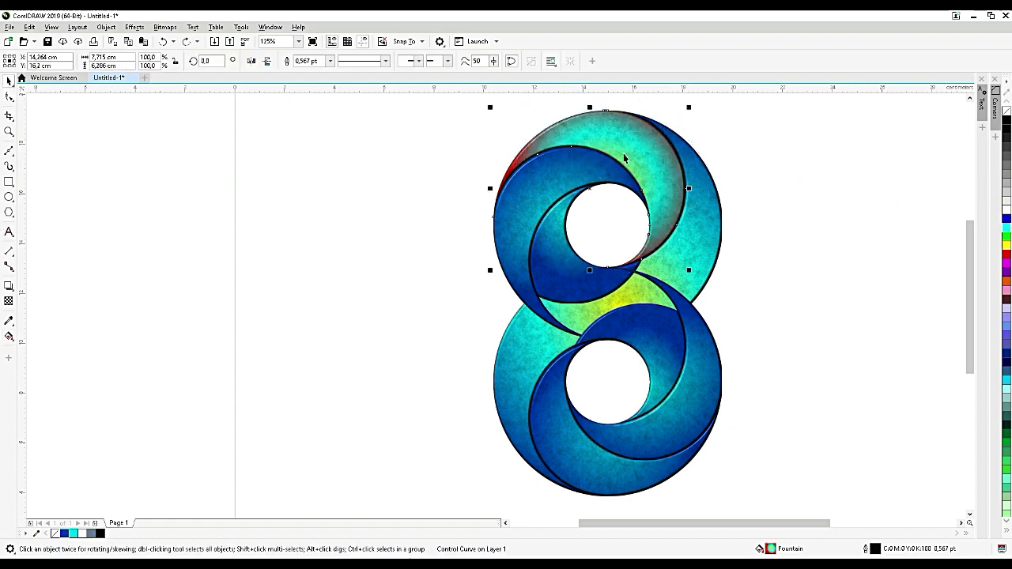
{"action": "left_click", "coordinate": [12, 339]}
{"action": "left_click", "coordinate": [50, 335]}
{"action": "left_click_drag", "start_coordinate": [1005, 219], "coordinate": [673, 120]}
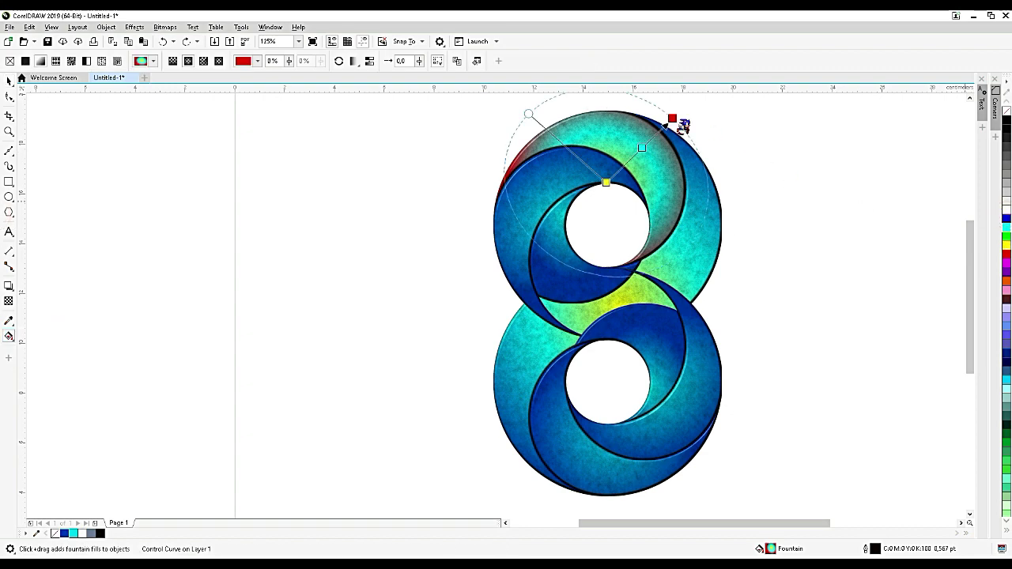
Try a red node near the outer end of the top swirl's gradient and undo it
{"action": "left_click_drag", "start_coordinate": [1006, 262], "coordinate": [651, 146]}
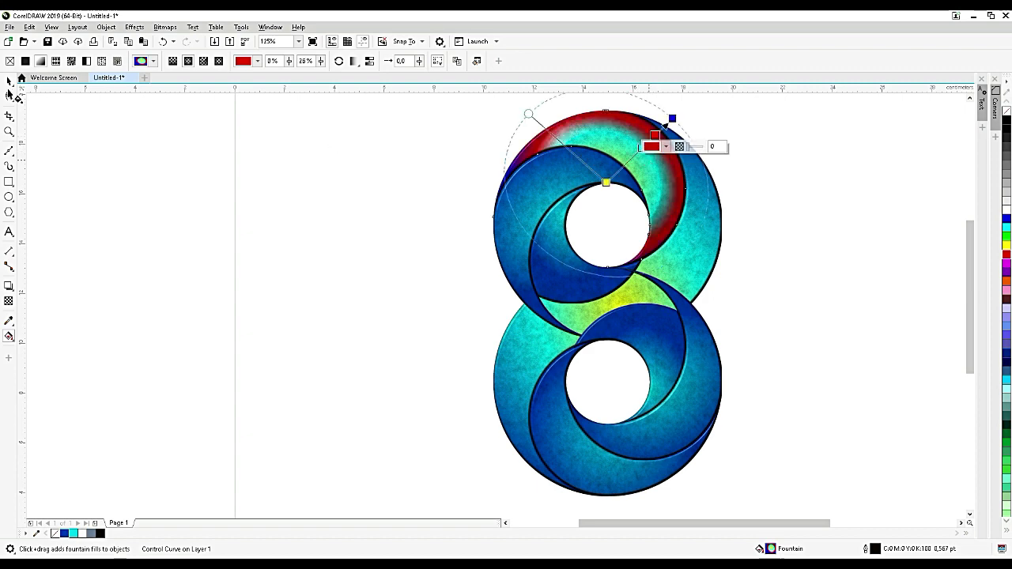
{"action": "key", "text": "ctrl+z"}
{"action": "key", "text": "ctrl+z"}
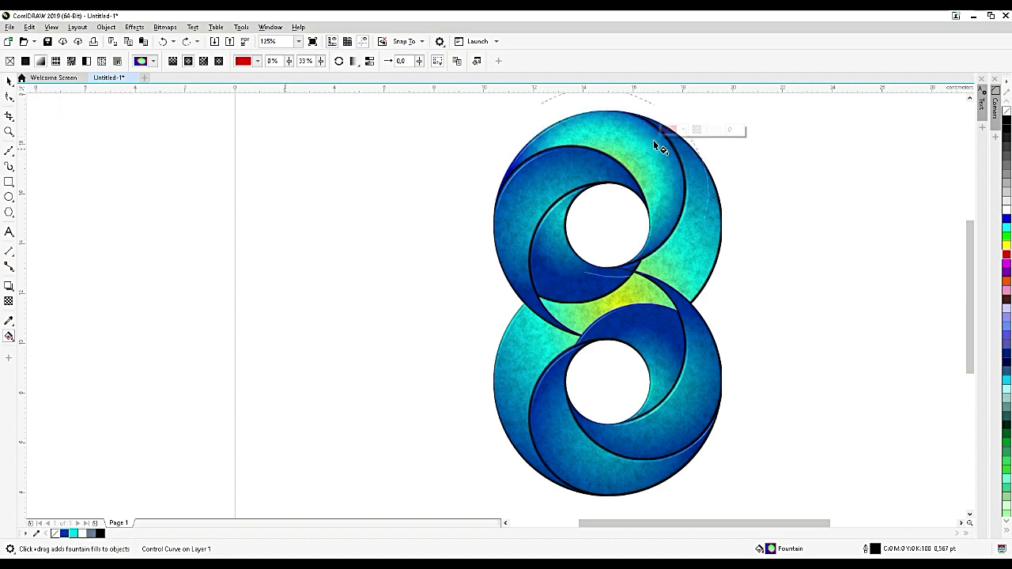
Add a yellow node between the cyan centre and the blue end of the upper ring's outer left swirl gradient
{"action": "left_click", "coordinate": [526, 211]}
{"action": "left_click_drag", "start_coordinate": [1006, 243], "coordinate": [577, 197]}
{"action": "left_click", "coordinate": [602, 288]}
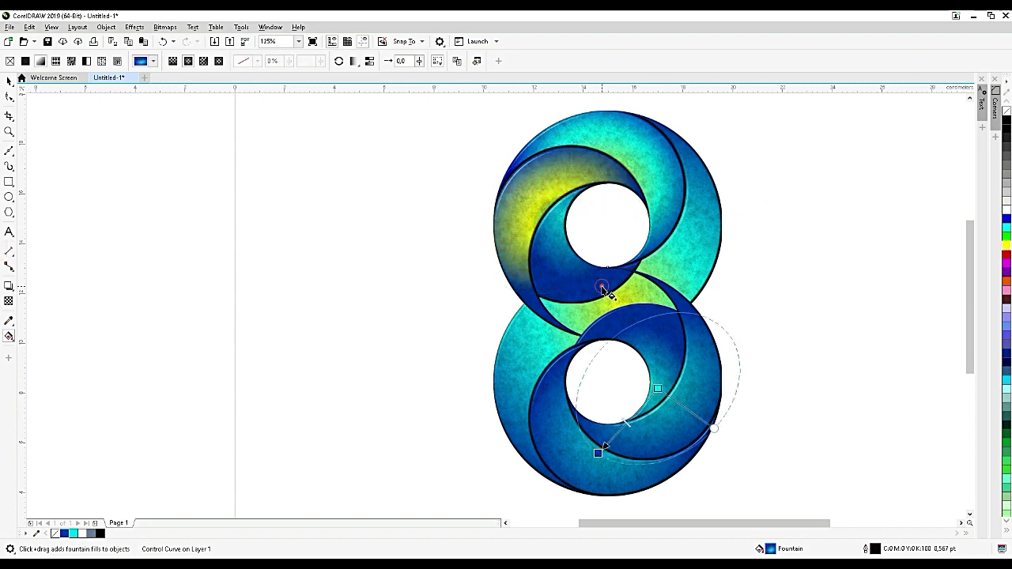
{"action": "left_click", "coordinate": [553, 255]}
{"action": "left_click", "coordinate": [609, 283]}
{"action": "left_click", "coordinate": [546, 284]}
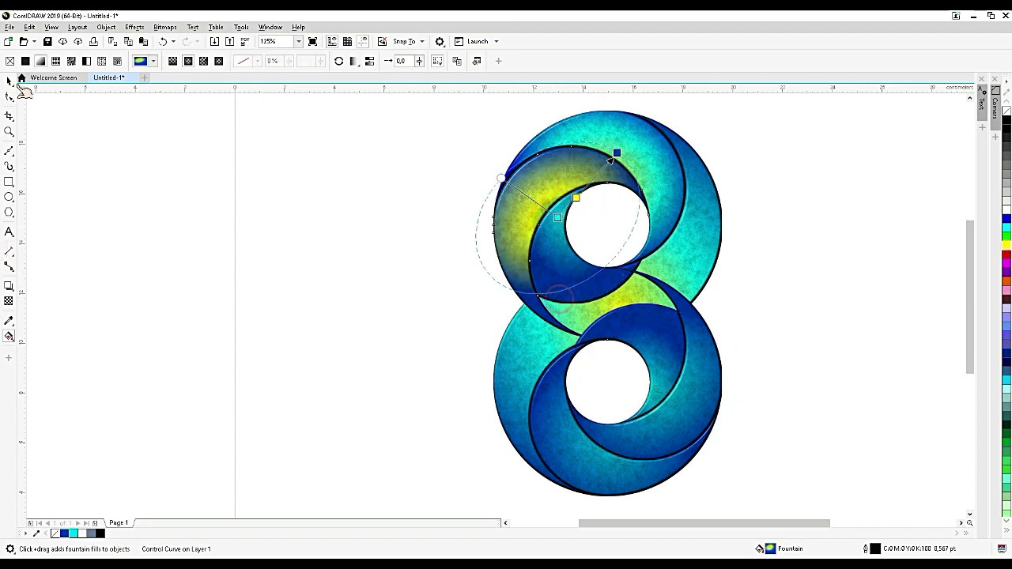
Recolour the upper ring's inner left swirl with a gradient from a green centre to a red outer end
{"action": "left_click", "coordinate": [11, 82]}
{"action": "left_click_drag", "start_coordinate": [363, 135], "coordinate": [666, 314]}
{"action": "left_click", "coordinate": [11, 337]}
{"action": "left_click_drag", "start_coordinate": [1005, 235], "coordinate": [566, 218]}
{"action": "left_click_drag", "start_coordinate": [1005, 254], "coordinate": [605, 271]}
{"action": "key", "text": "space"}
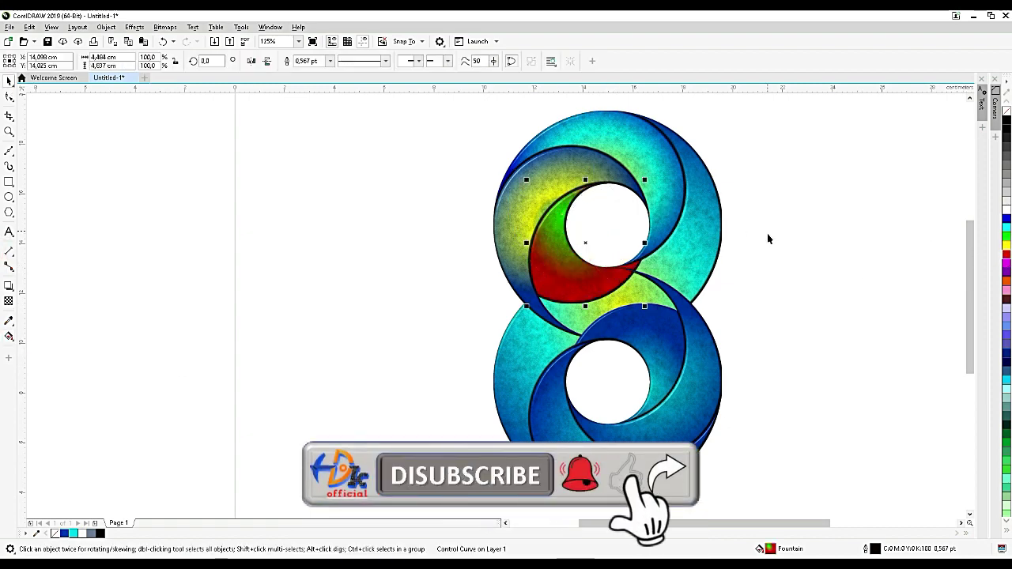
Try to copy the inner left swirl's green-to-red fill onto the lower ring's right swirl, and undo it
{"action": "left_click", "coordinate": [551, 262]}
{"action": "left_click", "coordinate": [603, 292]}
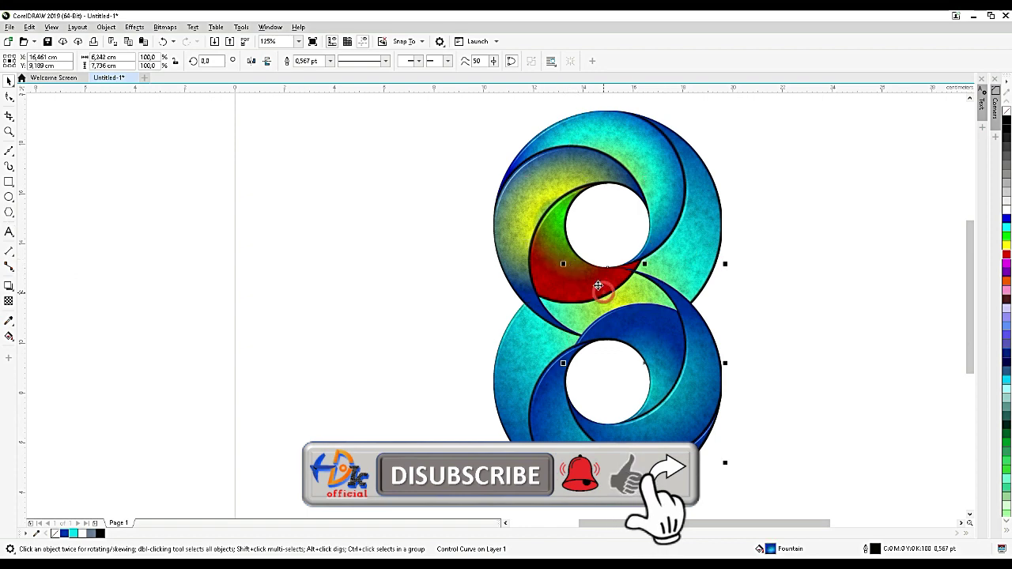
{"action": "left_click", "coordinate": [343, 156]}
{"action": "left_click", "coordinate": [591, 280]}
{"action": "left_click_drag", "start_coordinate": [591, 280], "coordinate": [659, 336]}
{"action": "left_click", "coordinate": [693, 369]}
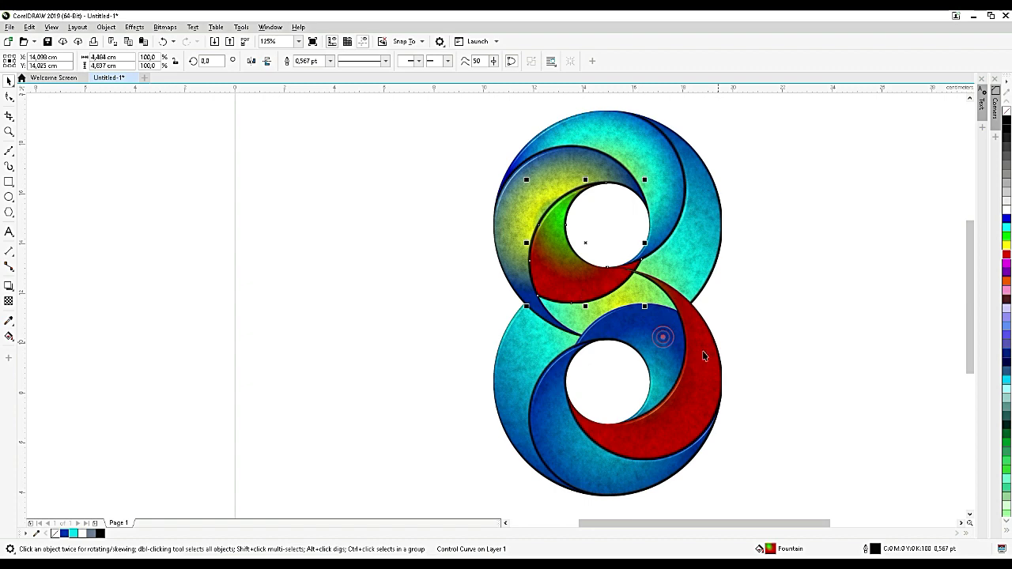
{"action": "key", "text": "ctrl+z"}
Copy the fill of the upper ring's outer left swirl onto the lower ring's right swirl
{"action": "left_click", "coordinate": [563, 172]}
{"action": "left_click_drag", "start_coordinate": [563, 171], "coordinate": [742, 354]}
{"action": "left_click", "coordinate": [694, 402]}
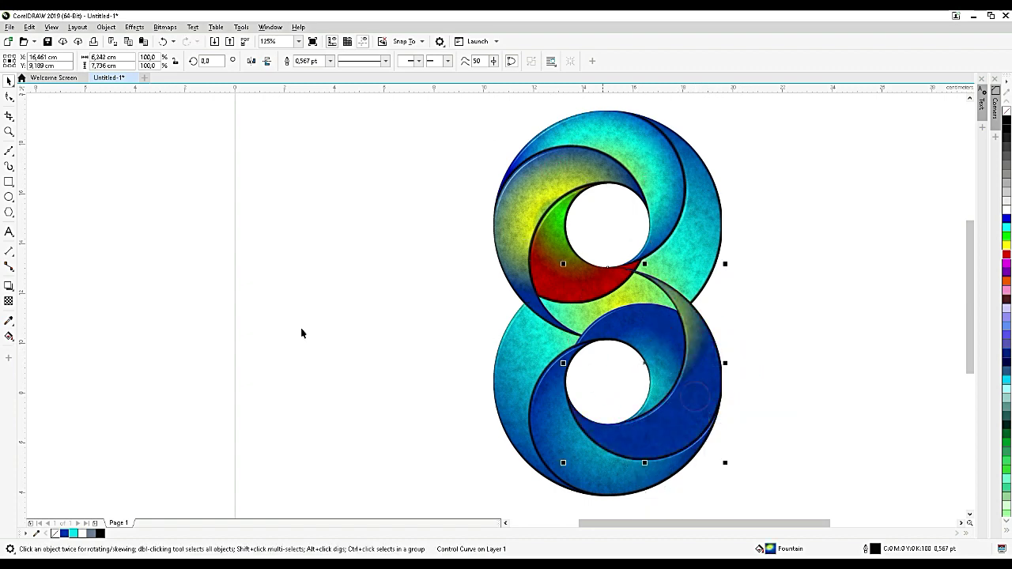
Reposition the centre and outer end of the fountain fill on the lower ring's right swirl
{"action": "left_click", "coordinate": [9, 335]}
{"action": "left_click", "coordinate": [675, 411]}
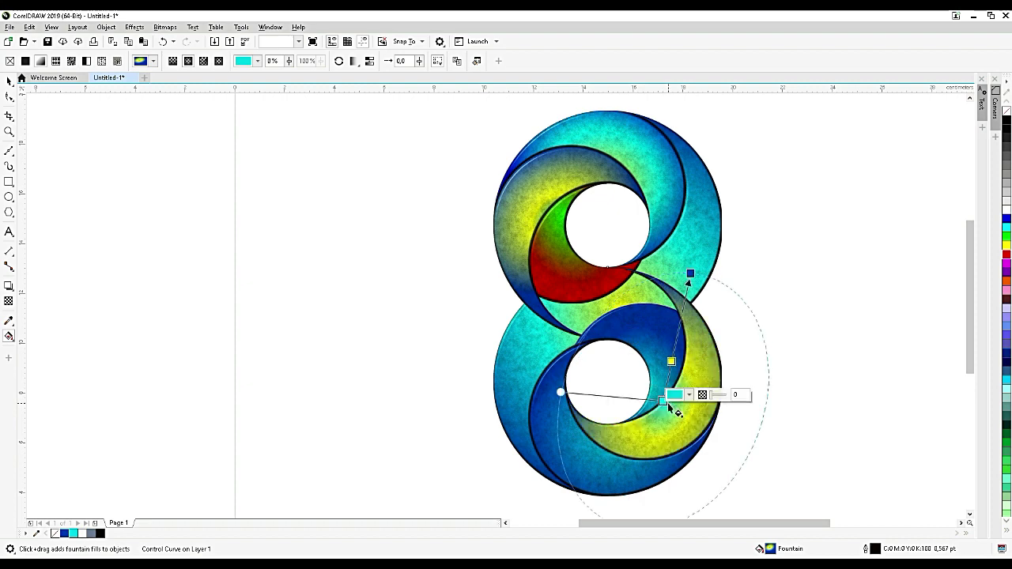
{"action": "mouse_move", "coordinate": [664, 399]}
{"action": "left_mouse_down"}
{"action": "mouse_move", "coordinate": [651, 382]}
{"action": "mouse_move", "coordinate": [663, 401]}
{"action": "left_mouse_up"}
{"action": "left_click_drag", "start_coordinate": [690, 273], "coordinate": [732, 424]}
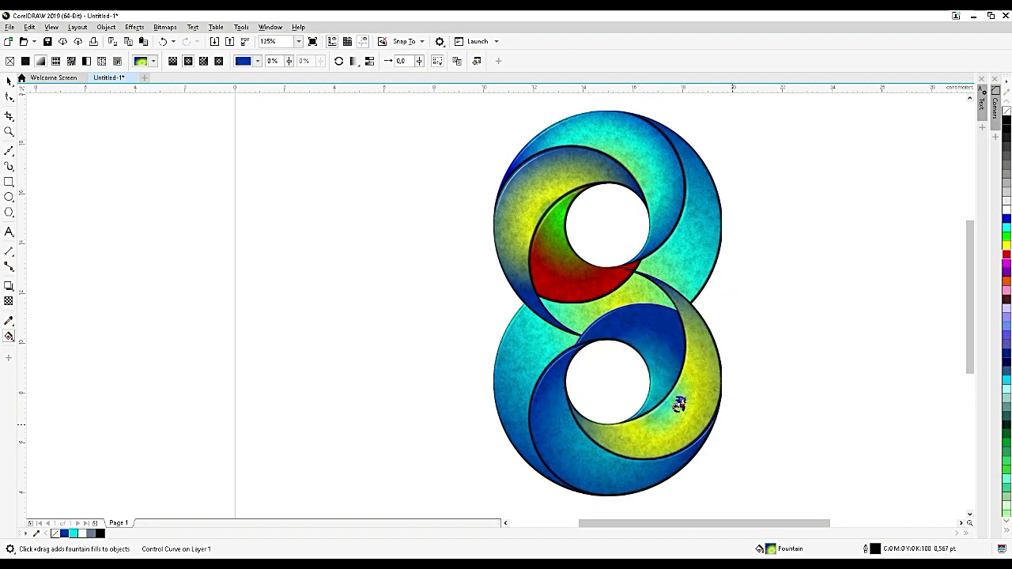
{"action": "left_click_drag", "start_coordinate": [662, 401], "coordinate": [629, 364]}
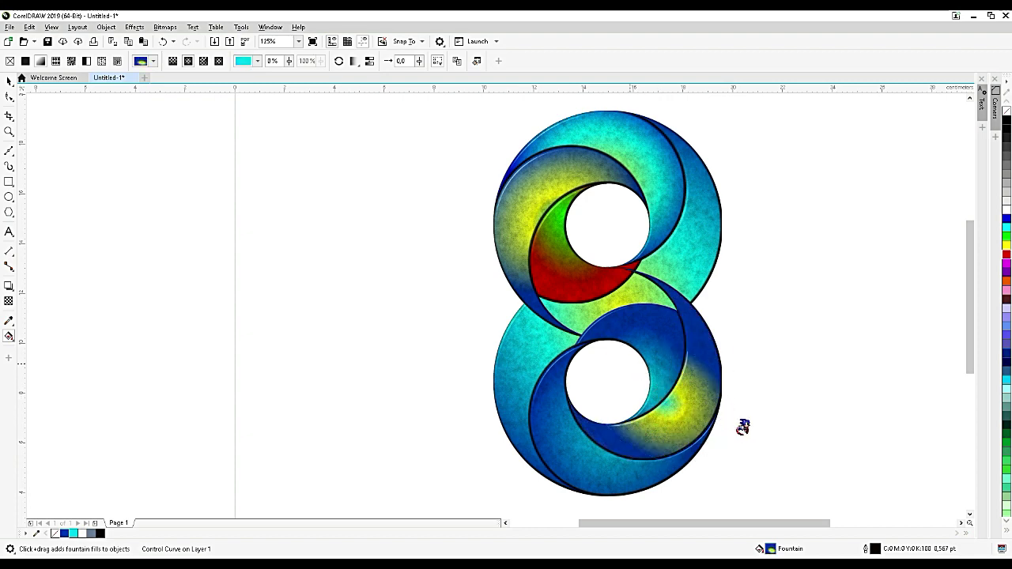
{"action": "left_click", "coordinate": [9, 82]}
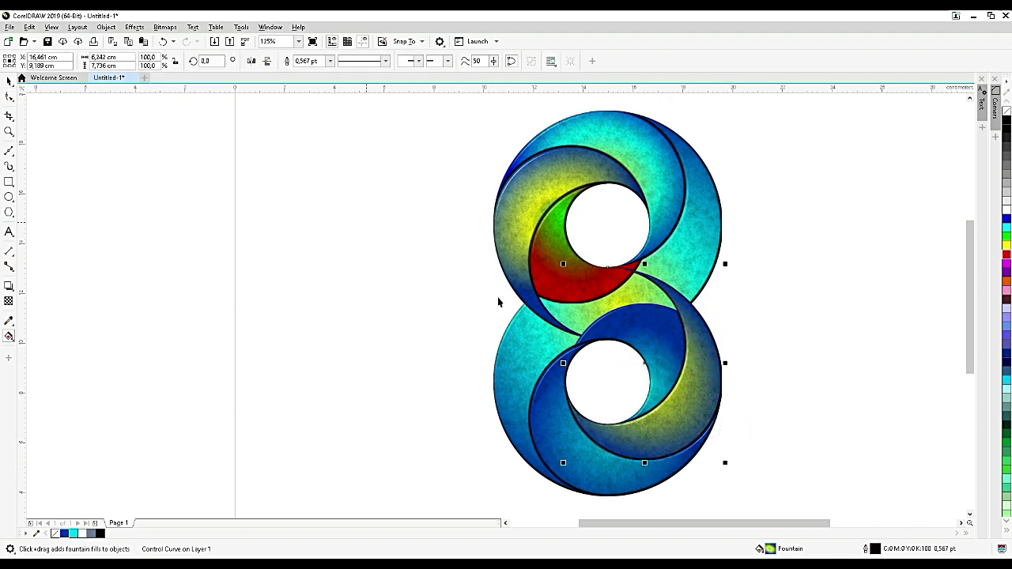
Copy the green-to-red fill of the upper ring's inner left swirl onto the lower ring's inner right swirl
{"action": "left_click_drag", "start_coordinate": [775, 276], "coordinate": [558, 429]}
{"action": "left_click", "coordinate": [553, 270]}
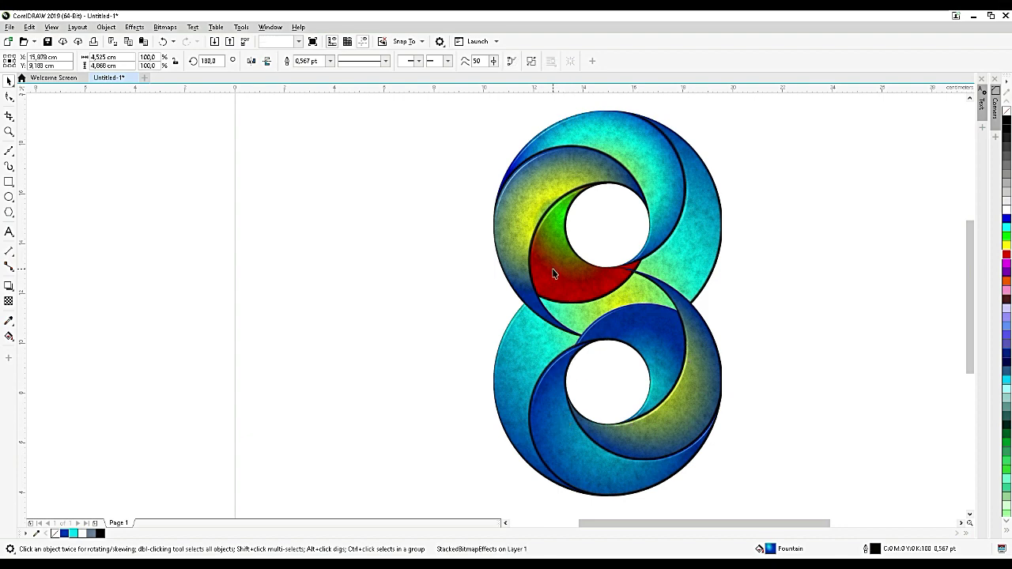
{"action": "left_click_drag", "start_coordinate": [585, 276], "coordinate": [651, 336]}
{"action": "left_click", "coordinate": [672, 365]}
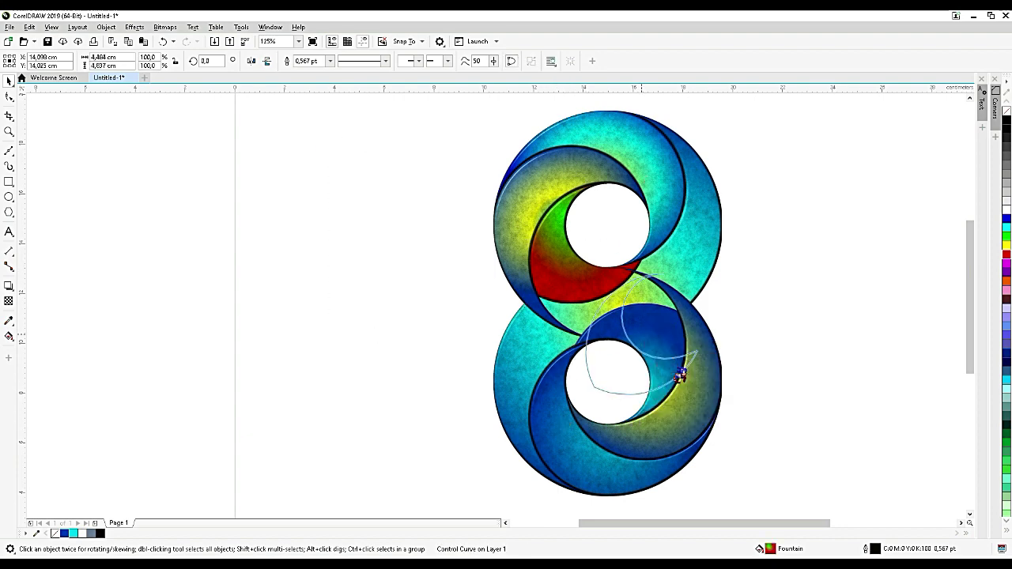
{"action": "left_click", "coordinate": [666, 362]}
Copy the cyan-and-blue fill of the upper ring's top swirl onto the lower ring's outer right swirl
{"action": "left_click", "coordinate": [568, 436]}
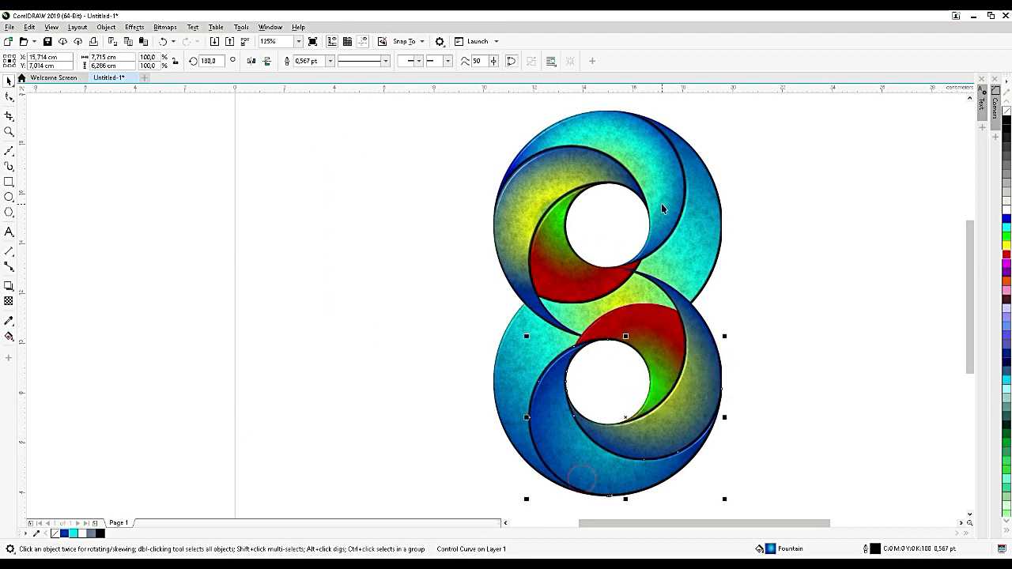
{"action": "left_click", "coordinate": [663, 208]}
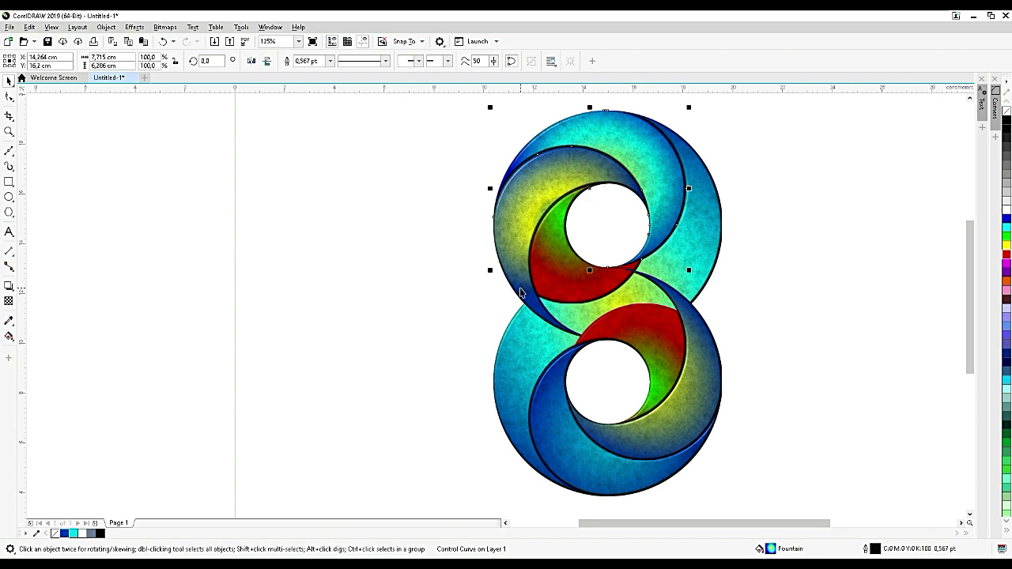
{"action": "left_click_drag", "start_coordinate": [622, 143], "coordinate": [586, 457]}
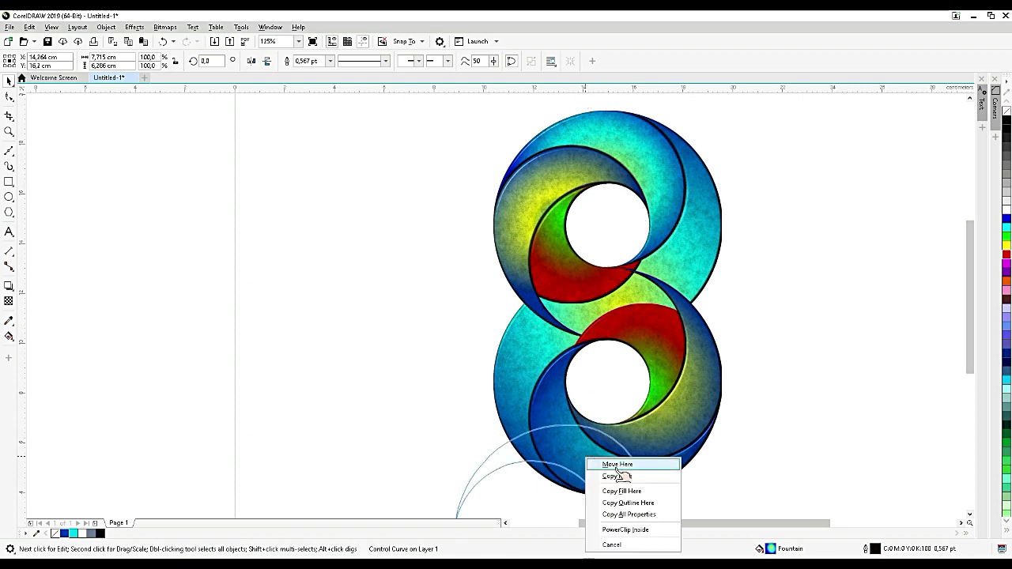
{"action": "left_click", "coordinate": [630, 492]}
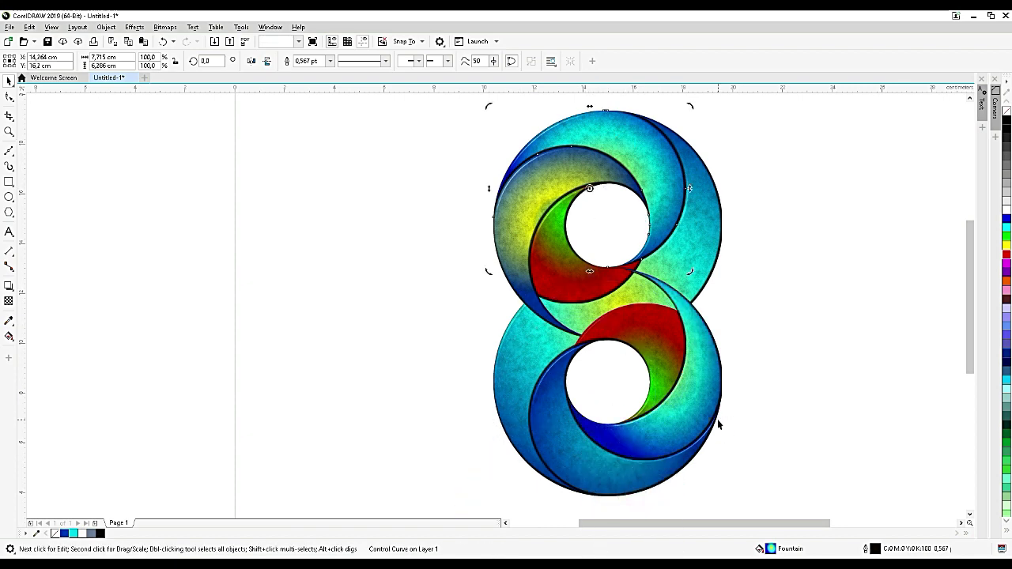
{"action": "left_click", "coordinate": [745, 413]}
{"action": "left_click", "coordinate": [604, 490]}
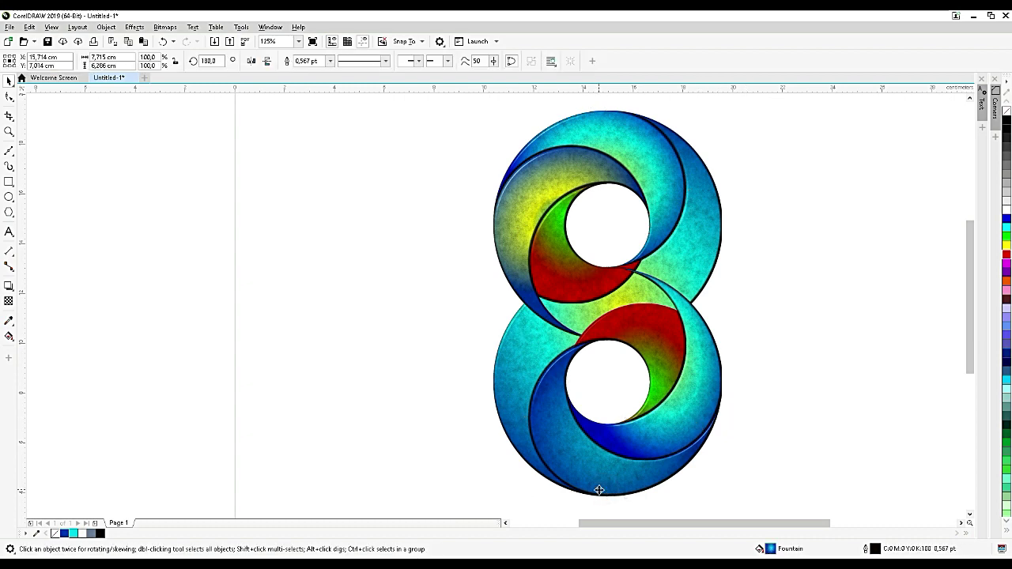
Copy the cyan-and-blue fill of the upper ring's top swirl onto the lower ring's bottom swirl
{"action": "left_click", "coordinate": [747, 337]}
{"action": "left_click", "coordinate": [650, 136]}
{"action": "left_click_drag", "start_coordinate": [651, 136], "coordinate": [571, 457]}
{"action": "left_click", "coordinate": [659, 488]}
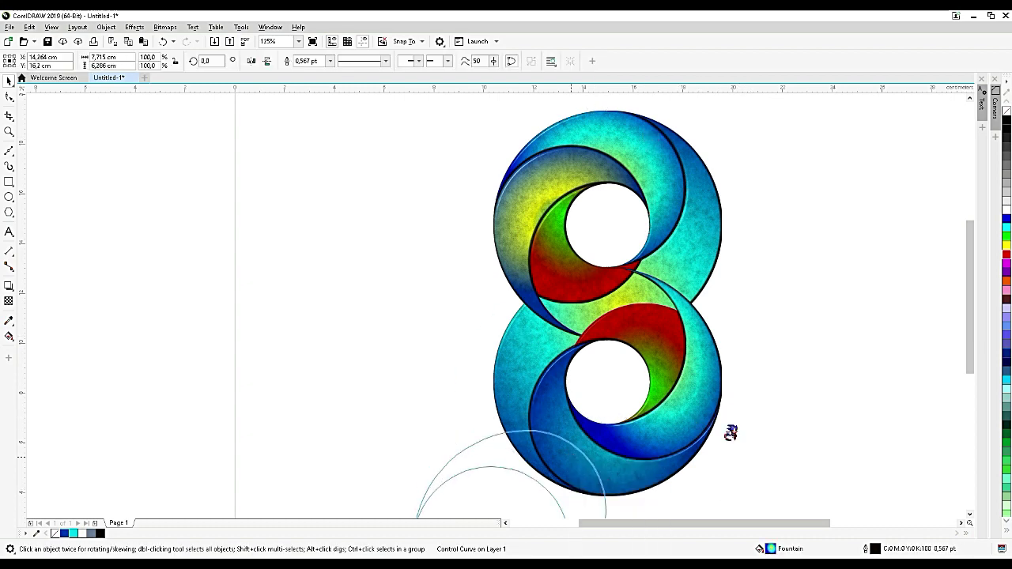
Copy the yellow-and-blue fill of the upper ring's outer left swirl onto the lower ring's bottom swirl
{"action": "left_click", "coordinate": [518, 235]}
{"action": "left_click_drag", "start_coordinate": [518, 217], "coordinate": [703, 356]}
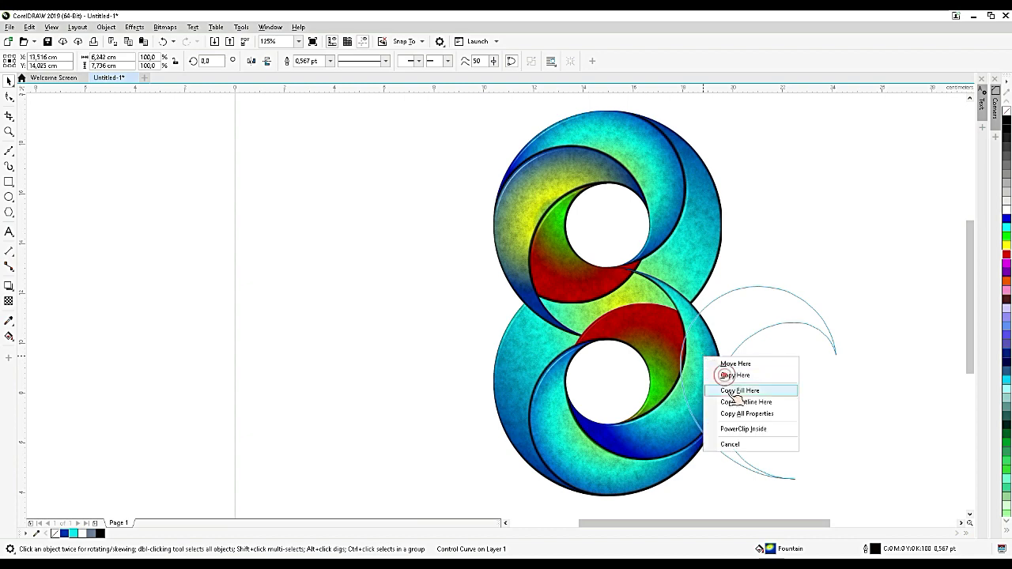
{"action": "left_click", "coordinate": [735, 391]}
{"action": "left_click", "coordinate": [836, 380]}
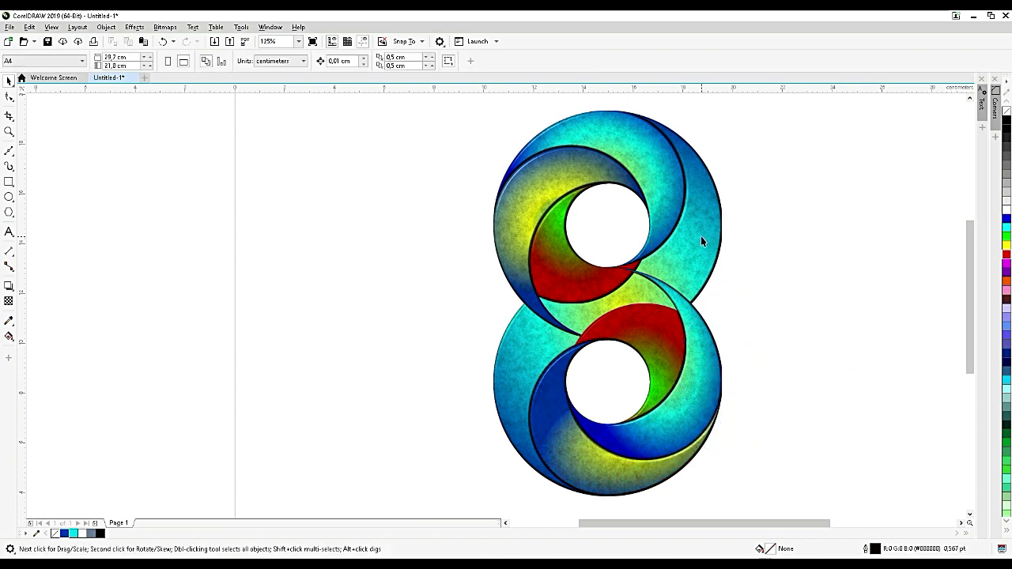
Bring the S-shaped band in front of all the other swirls
{"action": "left_click", "coordinate": [701, 236]}
{"action": "key", "text": "ctrl+Home"}
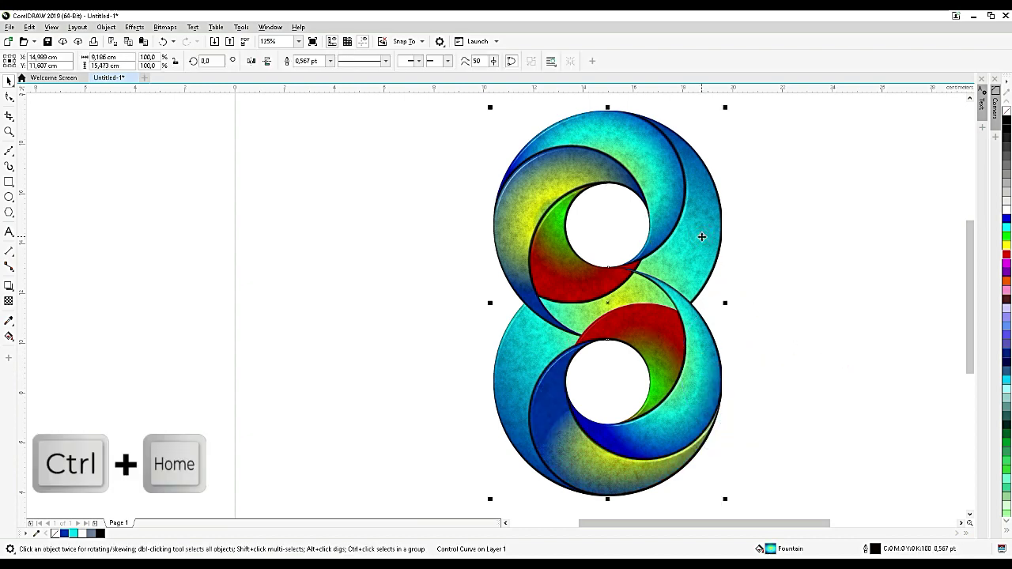
Group all the figure-eight pieces and centre the group on the page
{"action": "scroll", "coordinate": [649, 269], "scroll_direction": "down", "scroll_amount": 2}
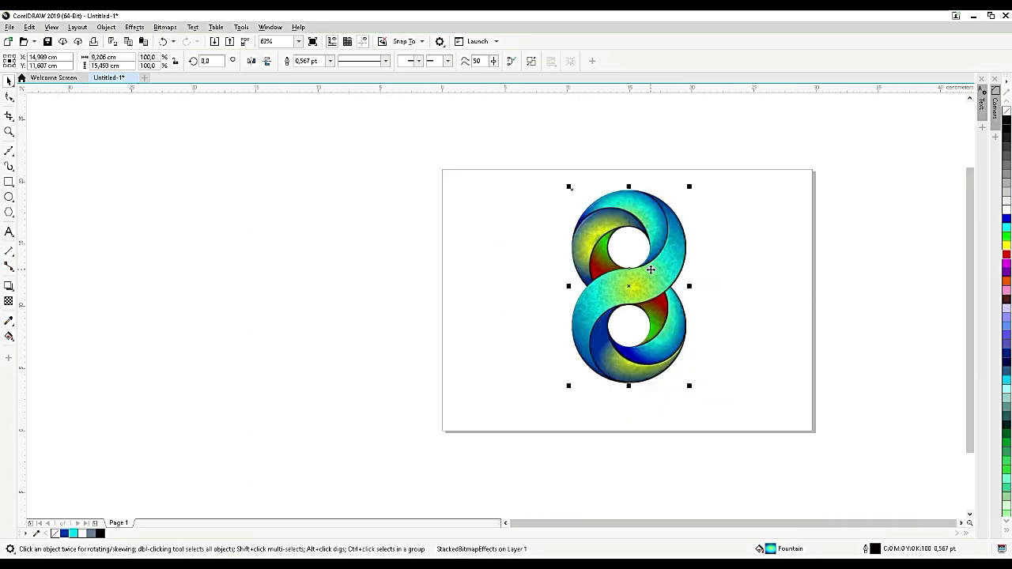
{"action": "left_click_drag", "start_coordinate": [770, 426], "coordinate": [523, 169]}
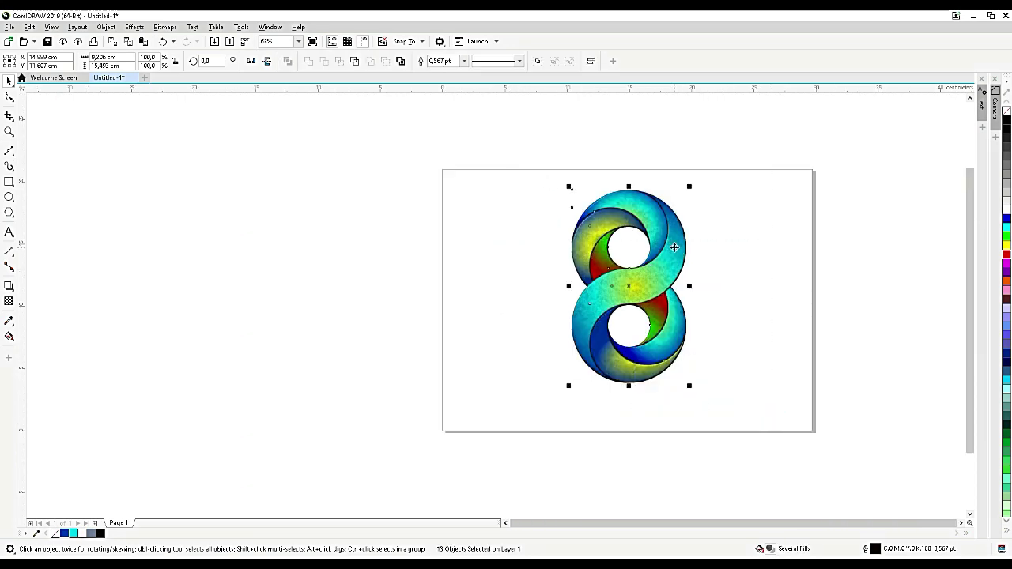
{"action": "key", "text": "ctrl+g"}
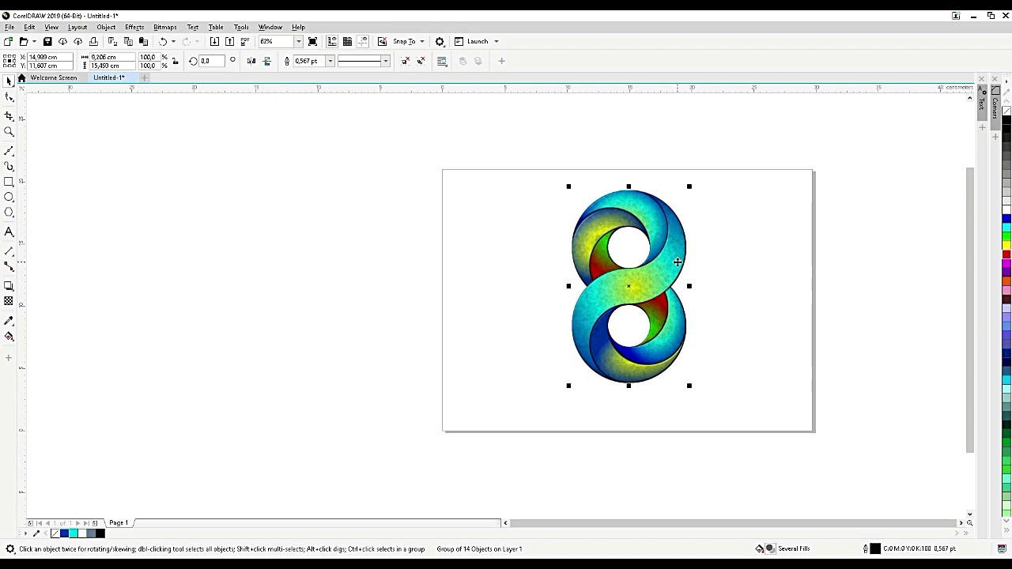
{"action": "key", "text": "p"}
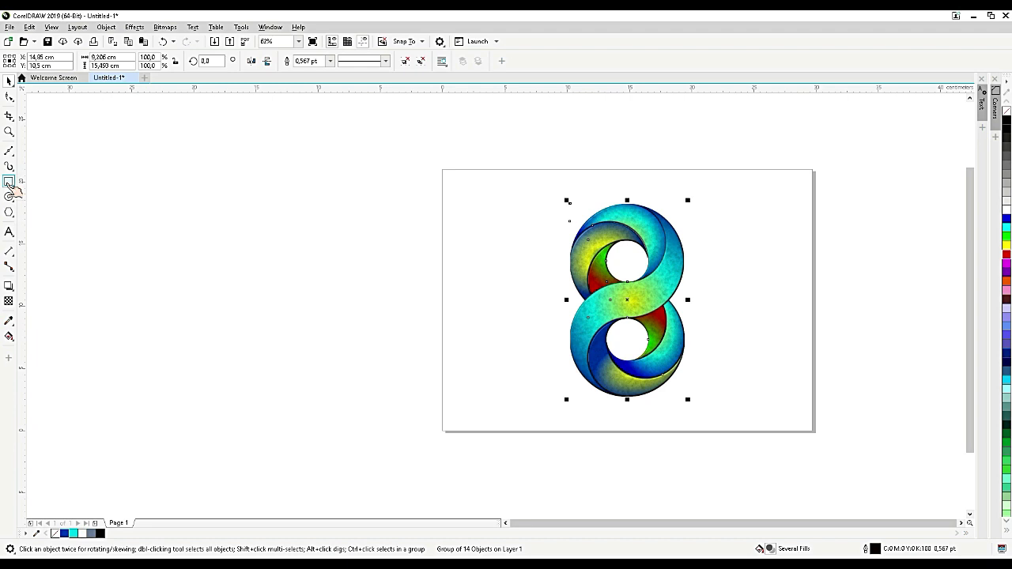
Add a page-sized background rectangle behind the logo, filled light grey (#F7F7F7) with no outline
{"action": "left_click", "coordinate": [14, 184]}
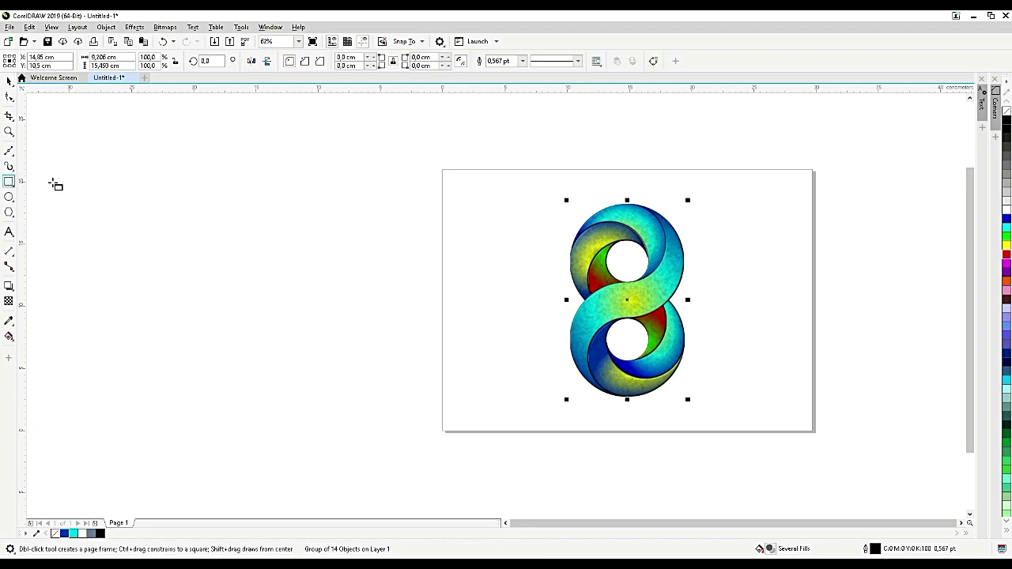
{"action": "double_click", "coordinate": [13, 183]}
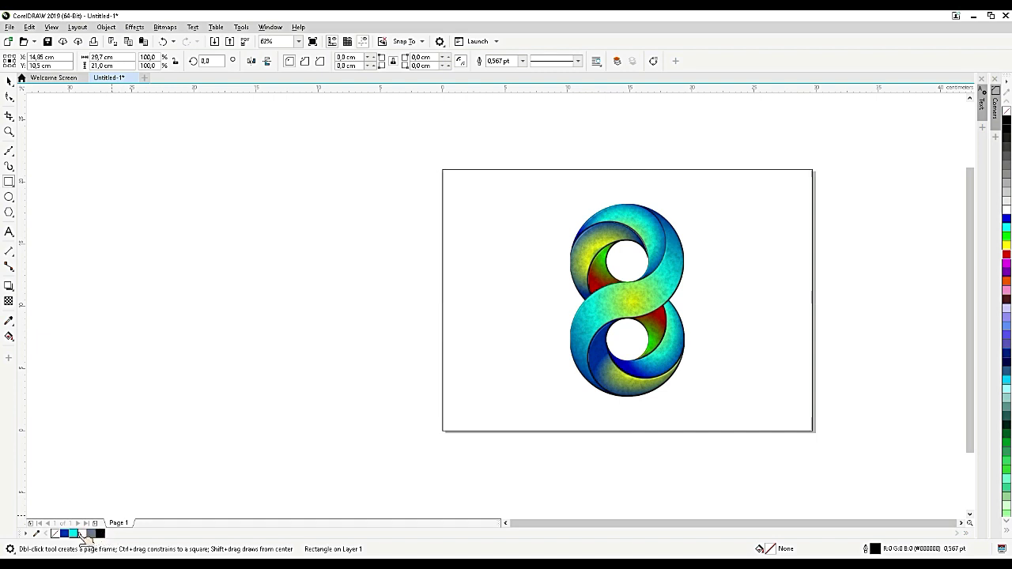
{"action": "left_click", "coordinate": [71, 533]}
{"action": "left_click", "coordinate": [81, 533]}
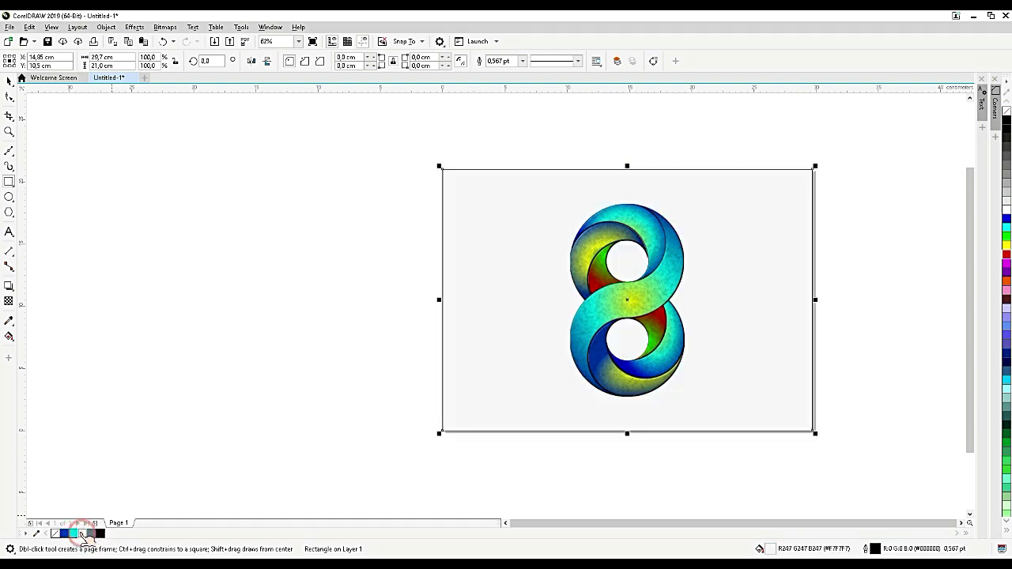
{"action": "left_click", "coordinate": [9, 80]}
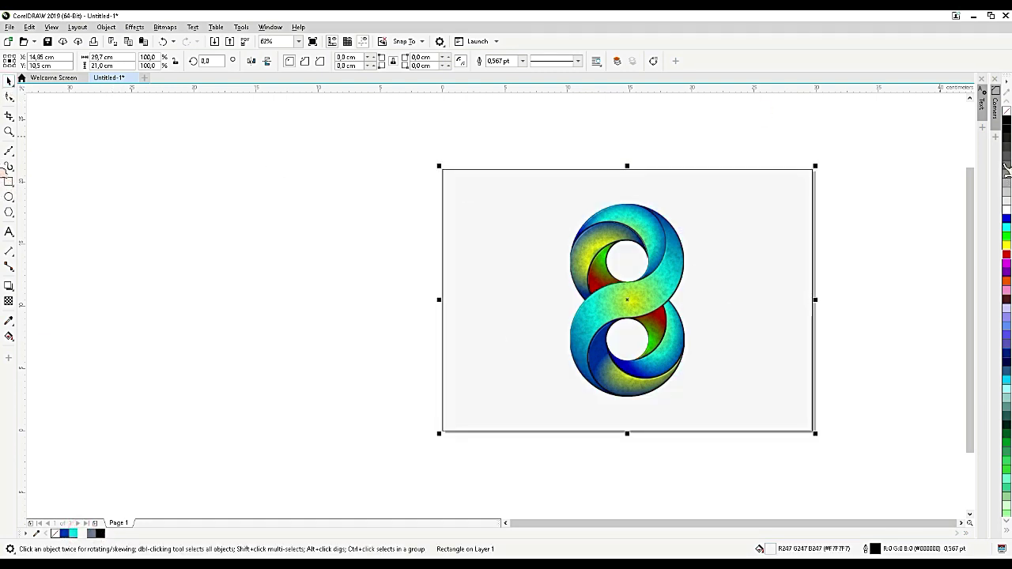
{"action": "left_click", "coordinate": [755, 305]}
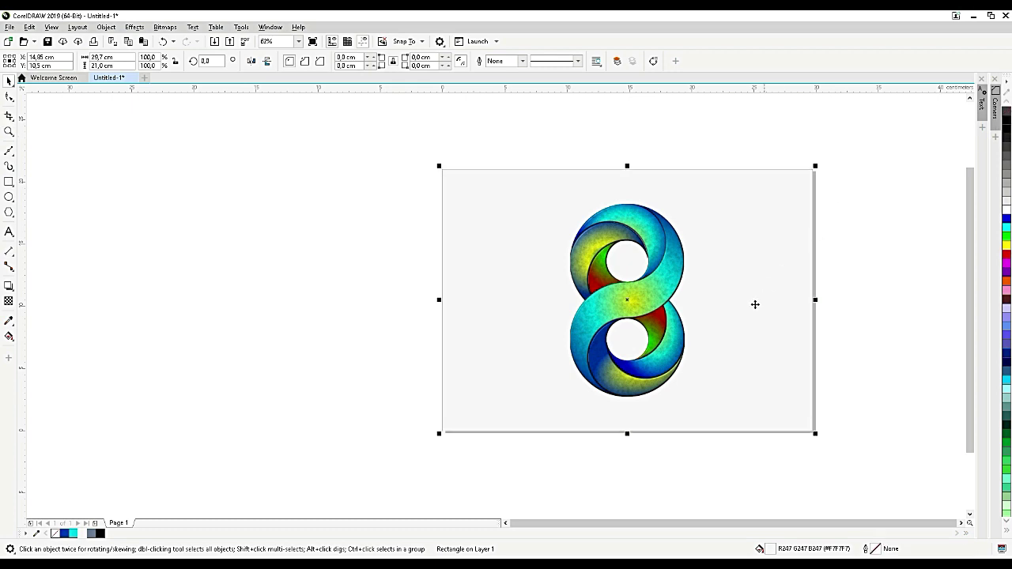
Scale the grouped logo down proportionally to about 94.4%, roughly 8.69 cm wide
{"action": "left_click", "coordinate": [666, 282]}
{"action": "scroll", "coordinate": [685, 280], "scroll_direction": "up", "scroll_amount": 2}
{"action": "scroll", "coordinate": [636, 245], "scroll_direction": "down", "scroll_amount": 2}
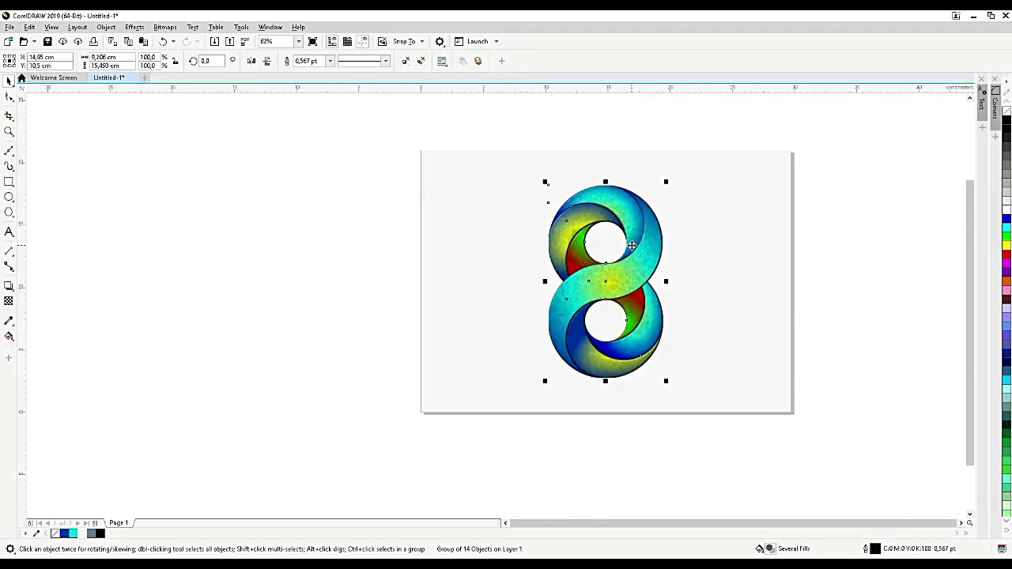
{"action": "left_click_drag", "start_coordinate": [715, 452], "coordinate": [499, 150]}
{"action": "key", "text": "ctrl+g"}
{"action": "scroll", "coordinate": [632, 262], "scroll_direction": "up", "scroll_amount": 2}
{"action": "scroll", "coordinate": [633, 261], "scroll_direction": "down", "scroll_amount": 2}
{"action": "scroll", "coordinate": [670, 381], "scroll_direction": "up", "scroll_amount": 2}
{"action": "scroll", "coordinate": [645, 344], "scroll_direction": "down", "scroll_amount": 2}
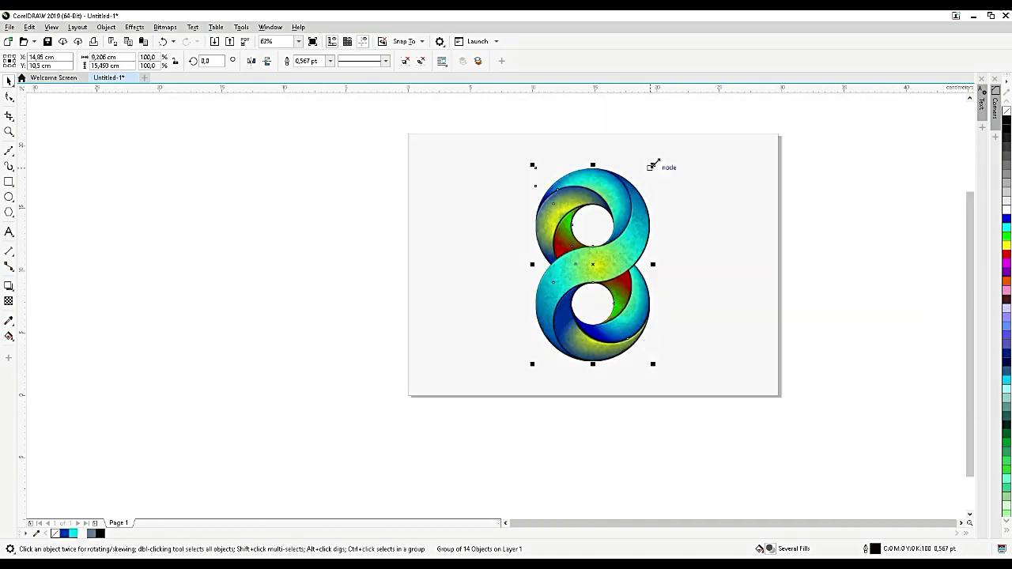
{"action": "left_click_drag", "start_coordinate": [653, 164], "coordinate": [627, 263]}
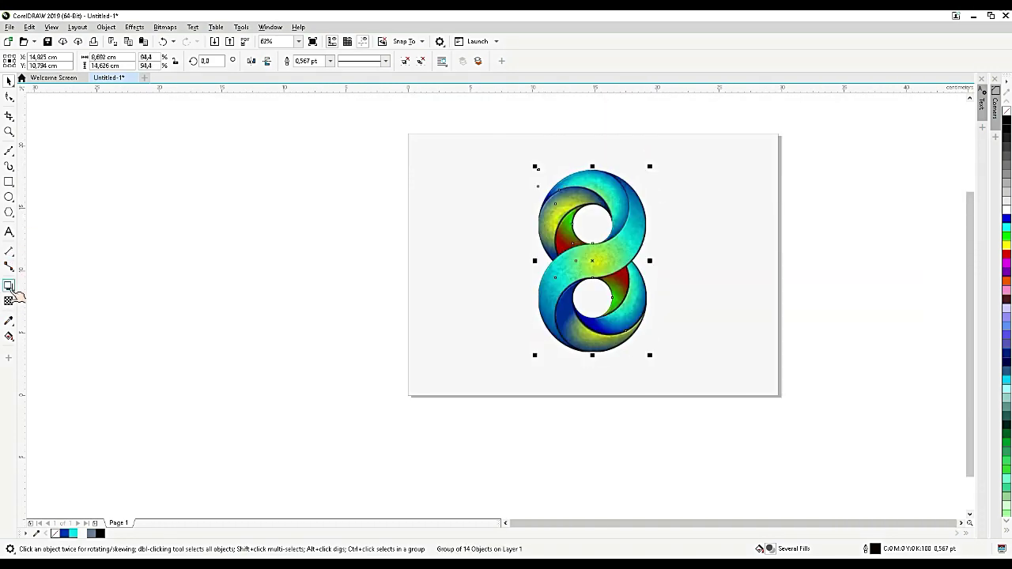
Cast a black drop shadow from the logo's centre, offset about 0.35 cm to the right and 0.57 cm down
{"action": "left_click", "coordinate": [12, 287]}
{"action": "left_click", "coordinate": [67, 297]}
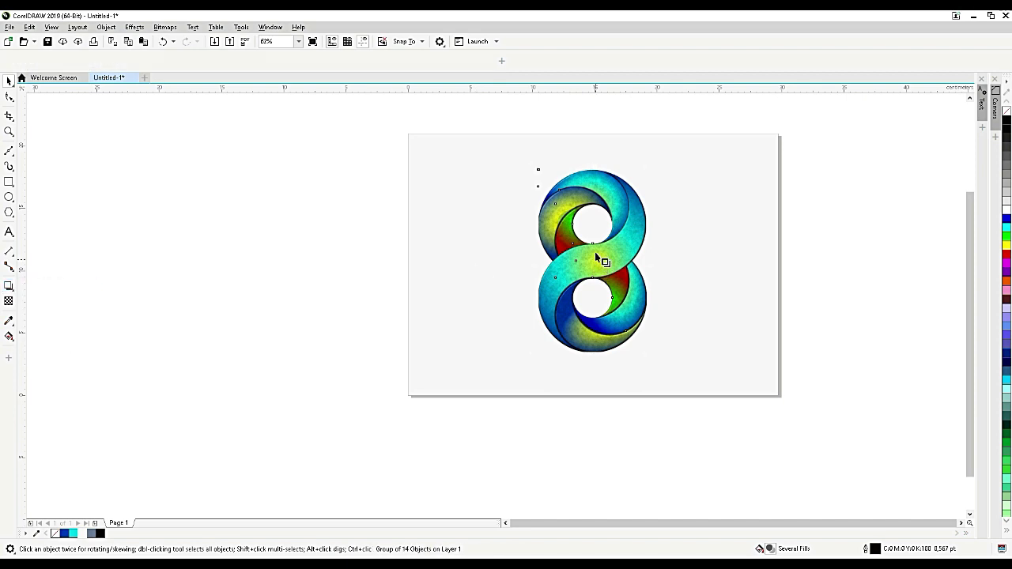
{"action": "left_click_drag", "start_coordinate": [595, 253], "coordinate": [650, 357]}
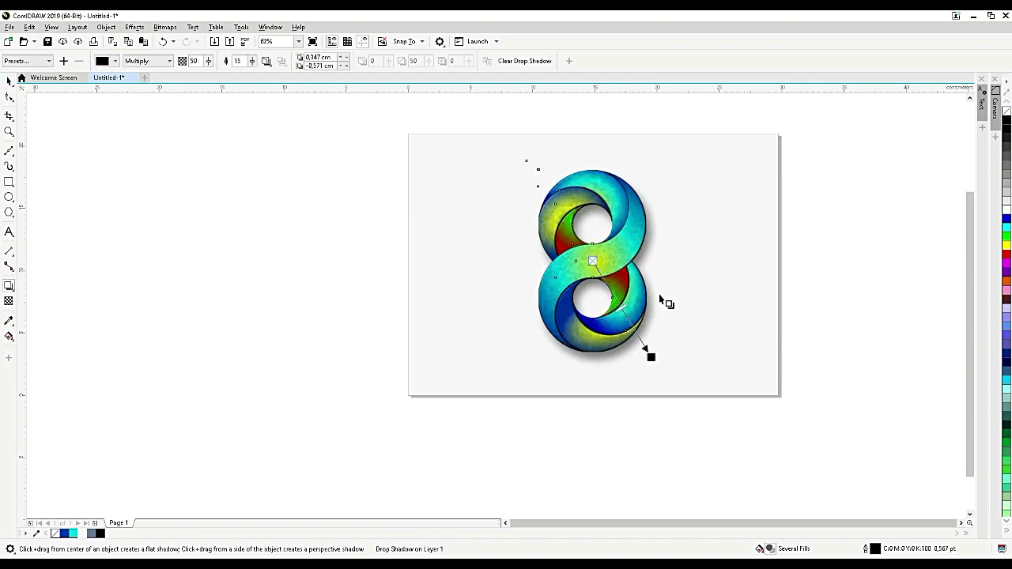
{"action": "left_click", "coordinate": [8, 79]}
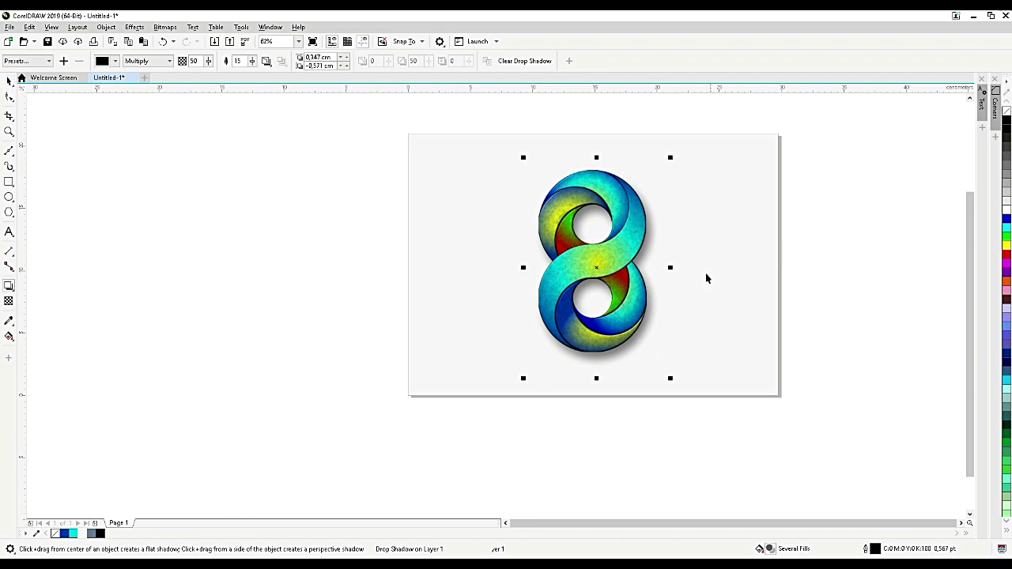
{"action": "left_click", "coordinate": [686, 283]}
{"action": "scroll", "coordinate": [686, 283], "scroll_direction": "up", "scroll_amount": 2}
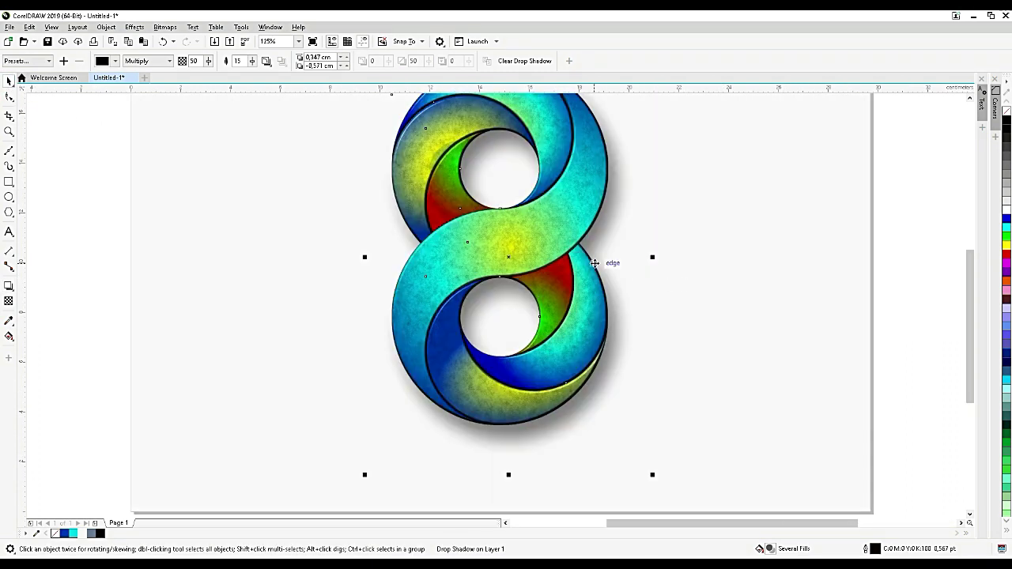
{"action": "scroll", "coordinate": [594, 262], "scroll_direction": "down", "scroll_amount": 2}
{"action": "left_click", "coordinate": [214, 309]}
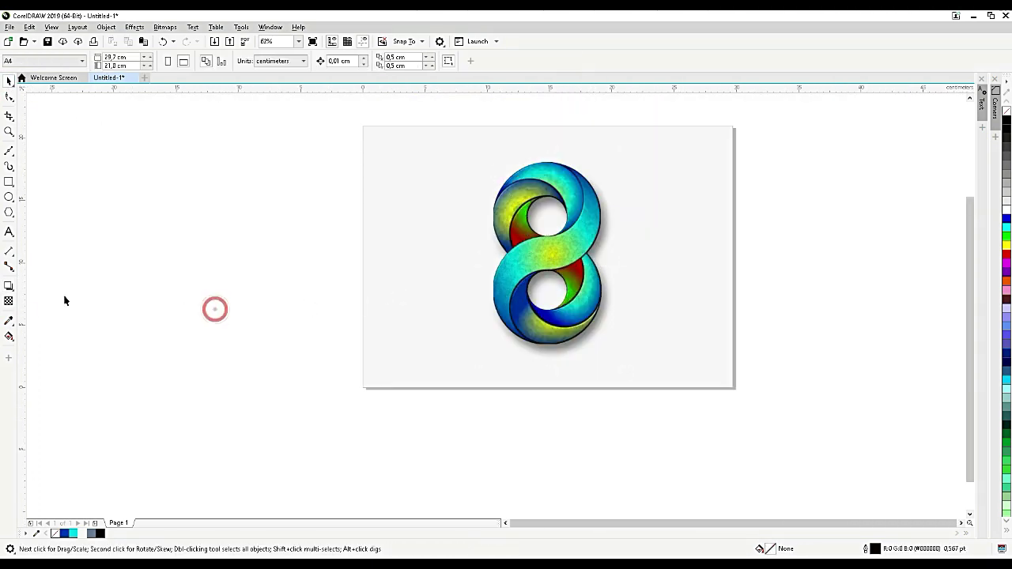
Add the artistic text DESAIN LOGO beside the page and set it in the Zone Rider font
{"action": "left_click", "coordinate": [9, 232]}
{"action": "left_click", "coordinate": [292, 352]}
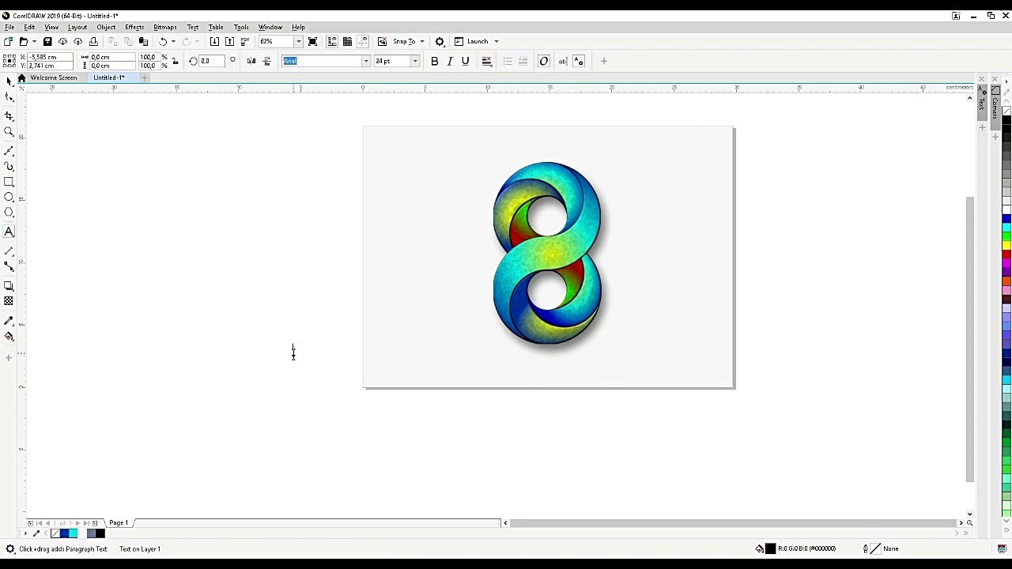
{"action": "type", "text": "DESAIN LOGO"}
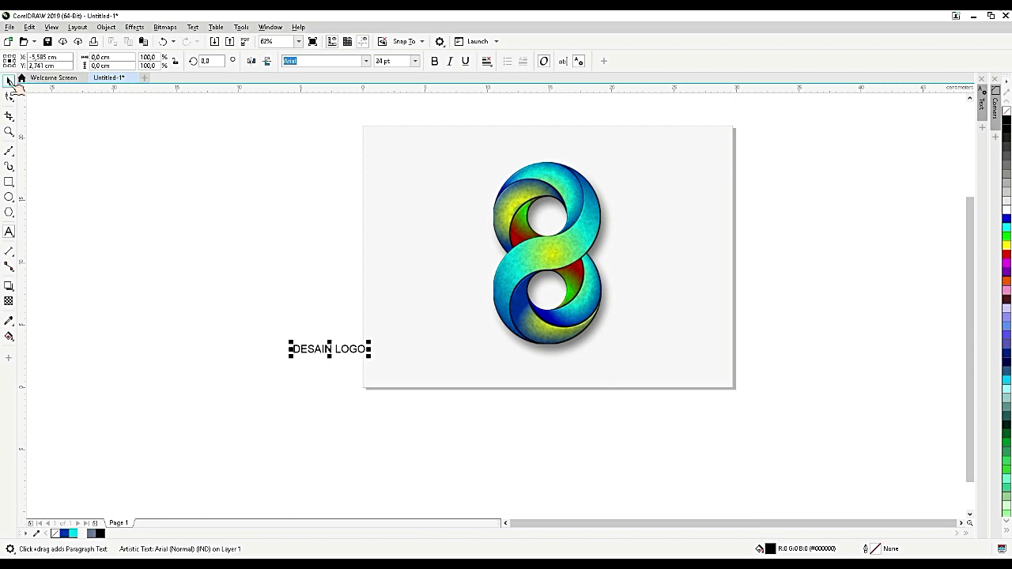
{"action": "left_click", "coordinate": [9, 81]}
{"action": "left_click", "coordinate": [367, 61]}
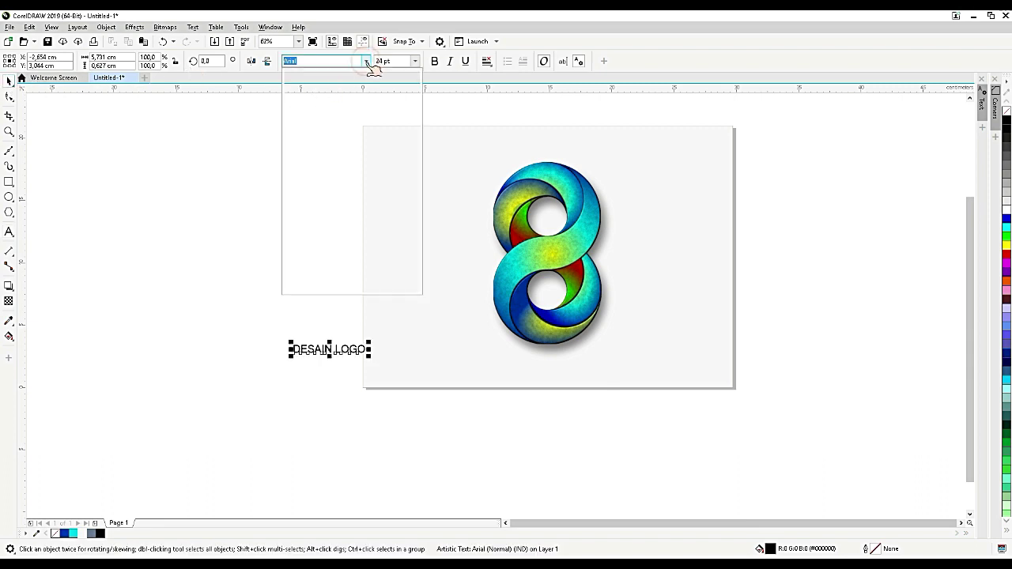
{"action": "left_click", "coordinate": [347, 107]}
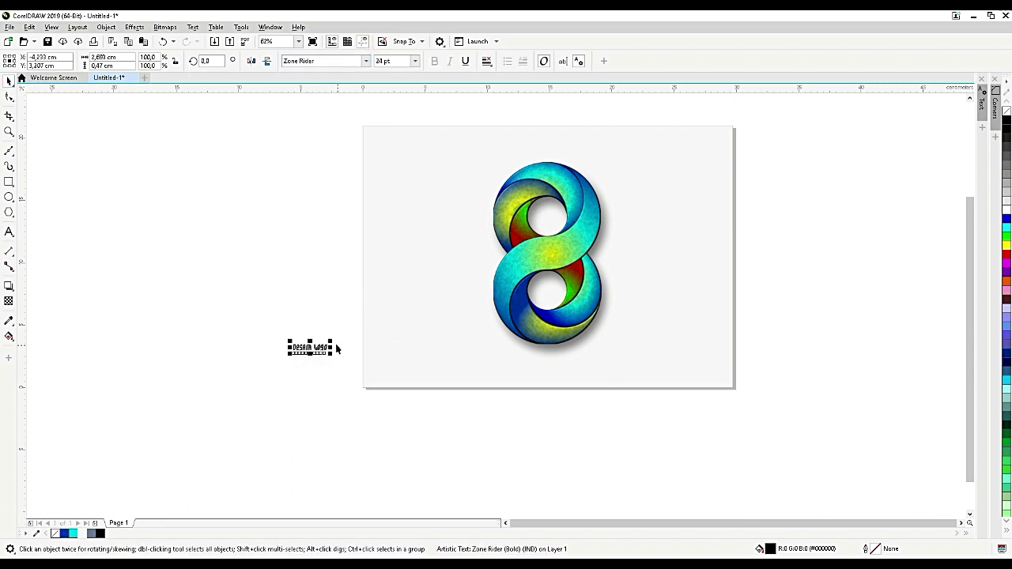
Enlarge the caption proportionally to about 377.4%, roughly 10.16 cm wide, and place it centrally at the logo's lower edge
{"action": "left_click_drag", "start_coordinate": [335, 342], "coordinate": [378, 332]}
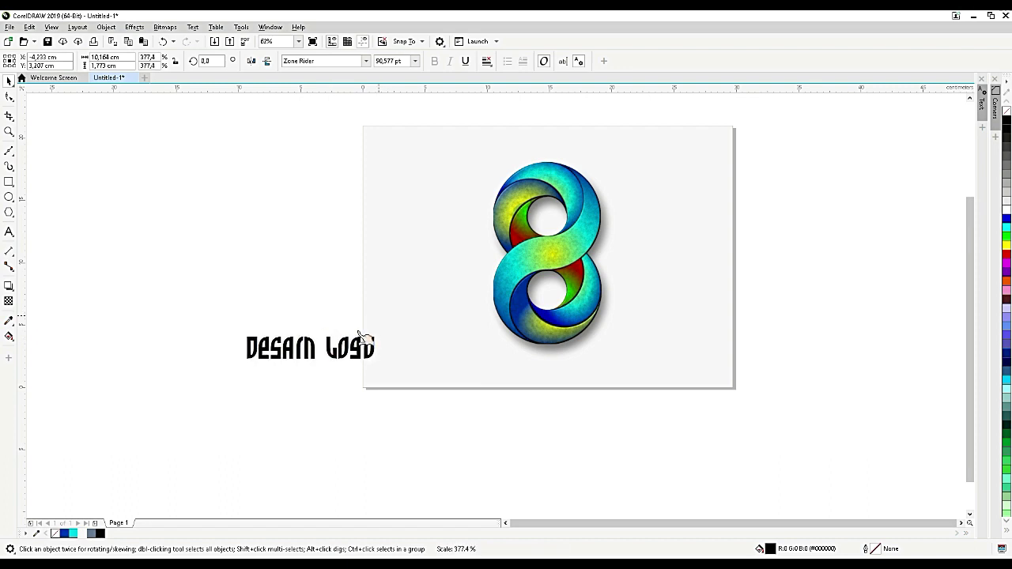
{"action": "left_click_drag", "start_coordinate": [309, 346], "coordinate": [550, 356]}
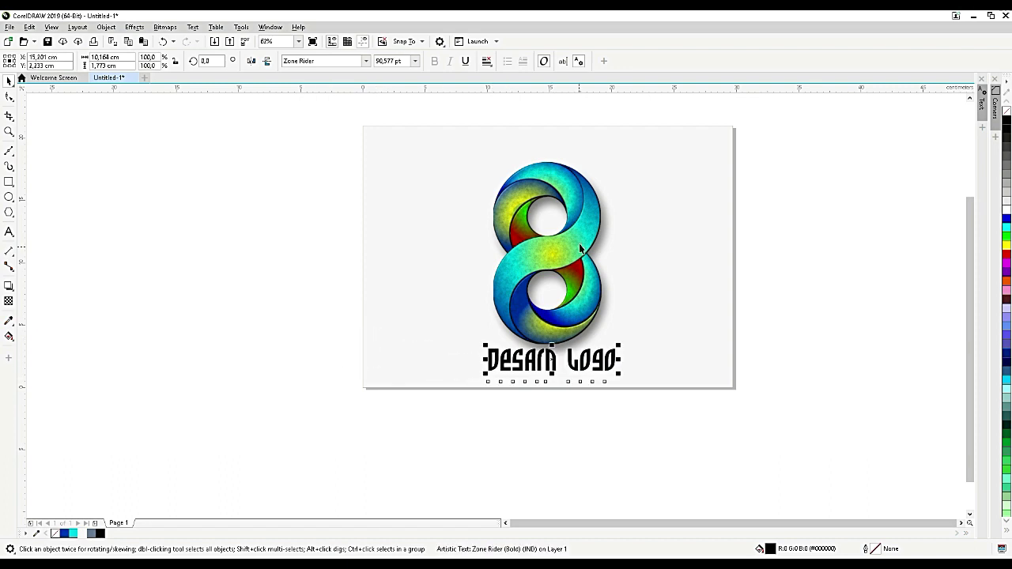
Move the logo group straight up to about Y 12.2 cm, and bring the caption up close beneath it
{"action": "left_click", "coordinate": [575, 250]}
{"action": "left_click_drag", "start_coordinate": [575, 250], "coordinate": [575, 233]}
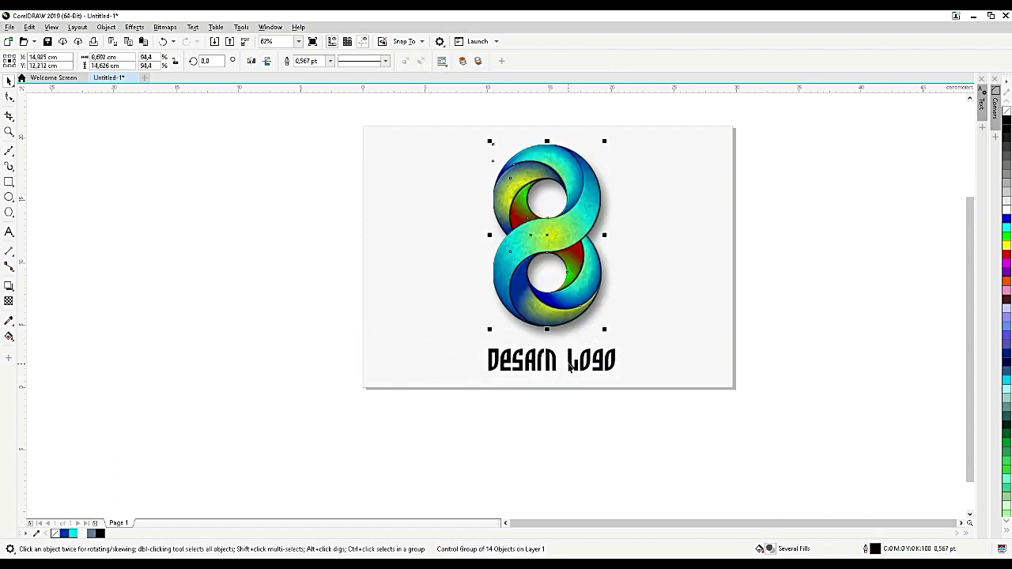
{"action": "left_click", "coordinate": [569, 362]}
{"action": "left_click_drag", "start_coordinate": [569, 361], "coordinate": [566, 347]}
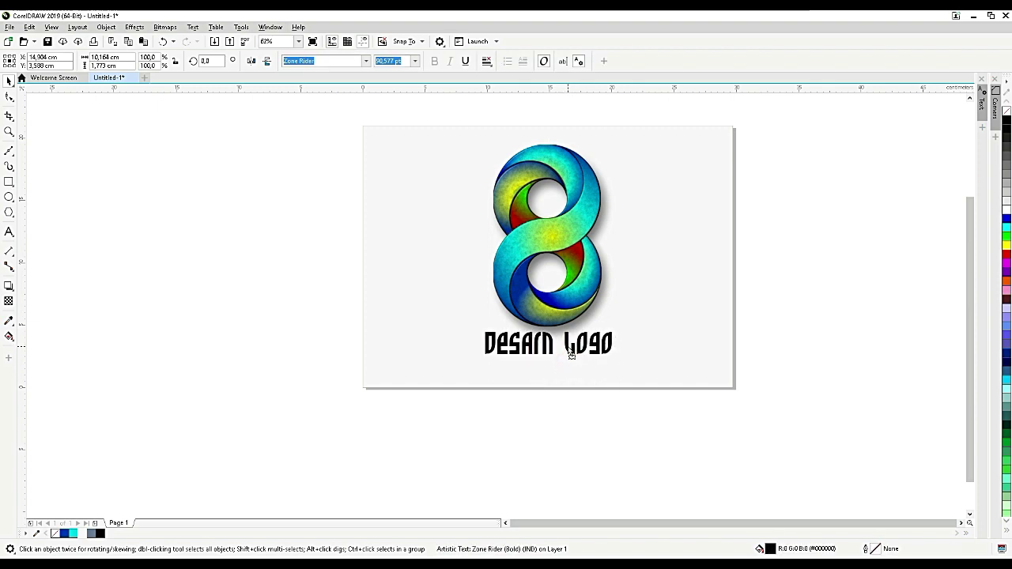
Fill the caption with a horizontal fountain fill from dark blue through cyan to red, extending its end past the last letter
{"action": "scroll", "coordinate": [607, 348], "scroll_direction": "up", "scroll_amount": 2}
{"action": "left_click", "coordinate": [9, 336]}
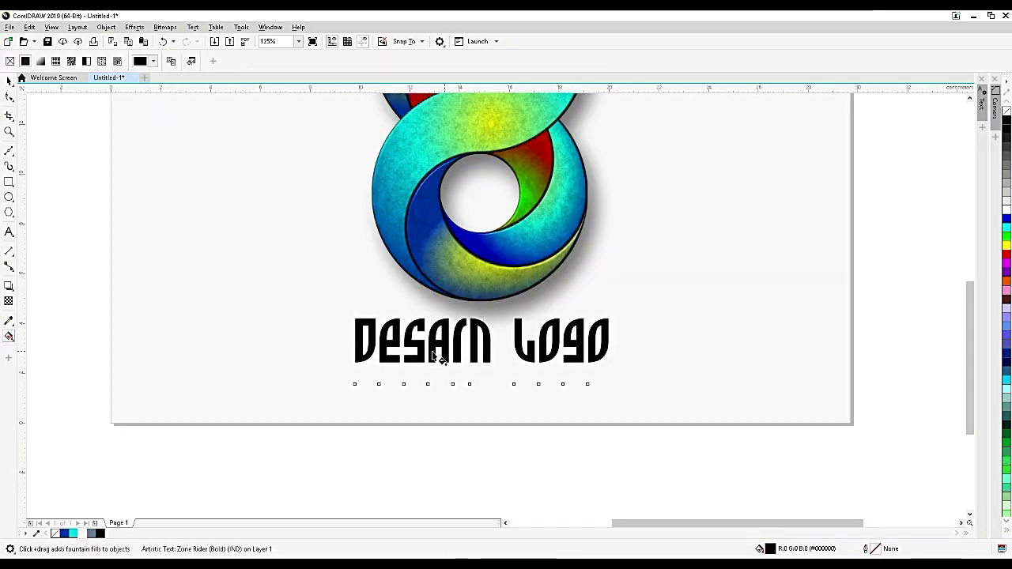
{"action": "left_click_drag", "start_coordinate": [362, 344], "coordinate": [604, 342]}
{"action": "left_click", "coordinate": [607, 347]}
{"action": "left_click_drag", "start_coordinate": [64, 533], "coordinate": [343, 344]}
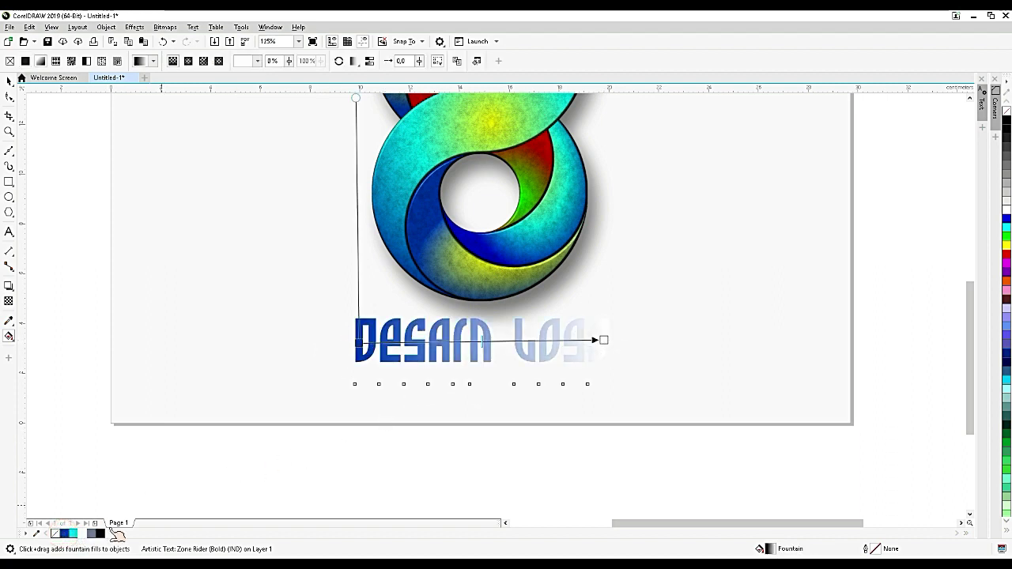
{"action": "left_click_drag", "start_coordinate": [73, 533], "coordinate": [472, 343]}
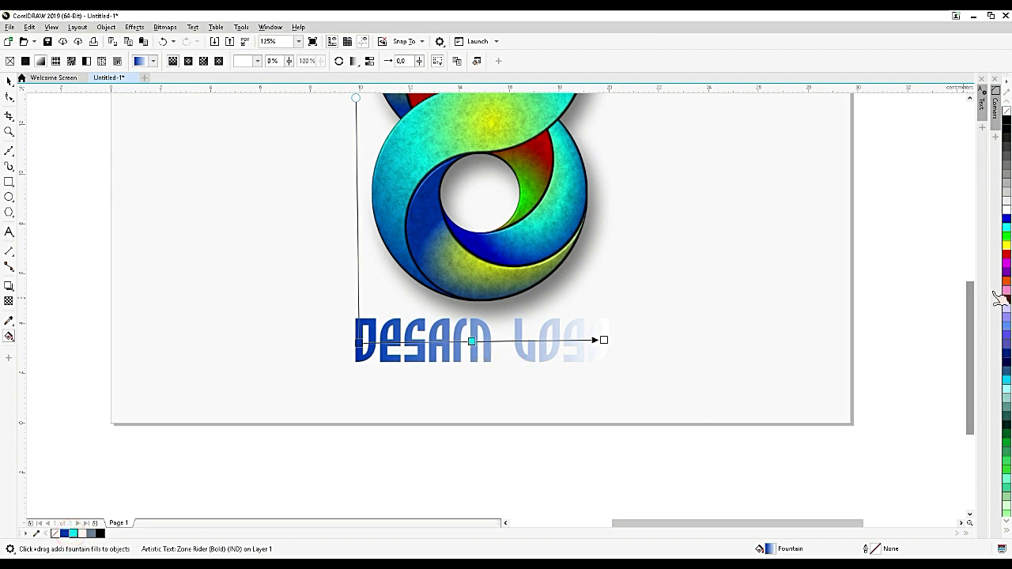
{"action": "left_click_drag", "start_coordinate": [1006, 253], "coordinate": [664, 340]}
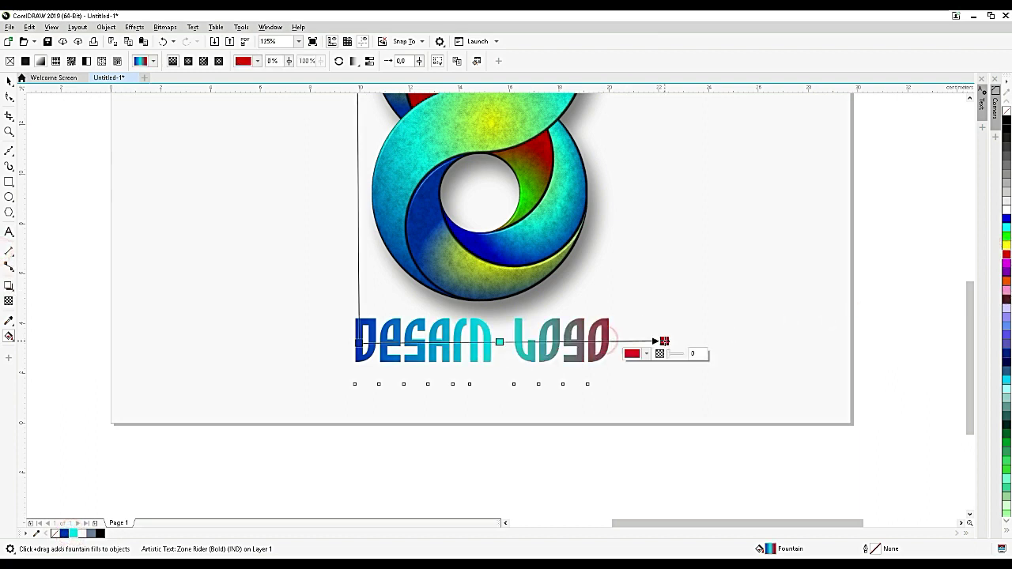
{"action": "left_click", "coordinate": [9, 81]}
{"action": "left_click", "coordinate": [484, 437]}
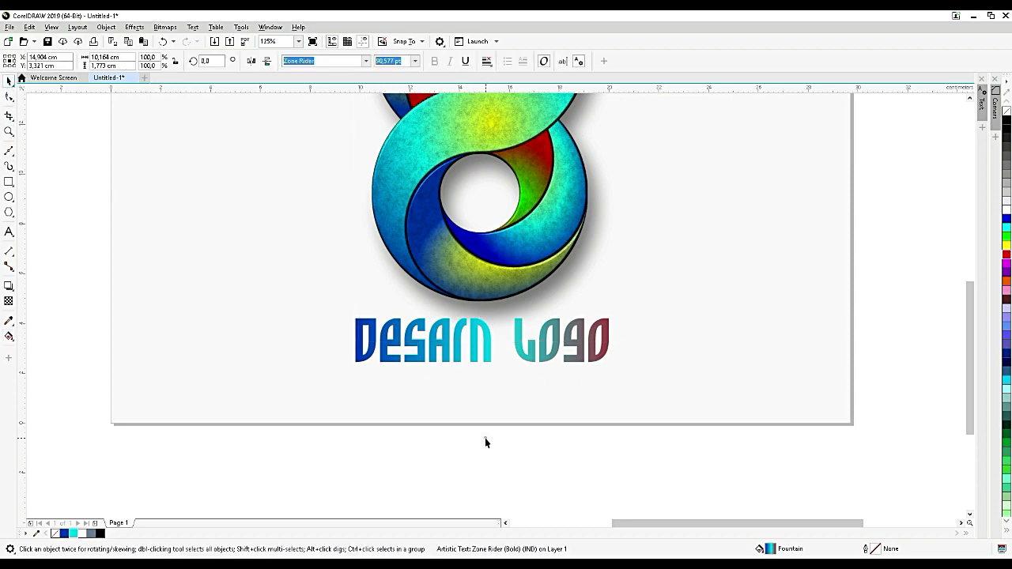
View the finished logo and caption at 100% zoom
{"action": "scroll", "coordinate": [484, 437], "scroll_direction": "down", "scroll_amount": 2}
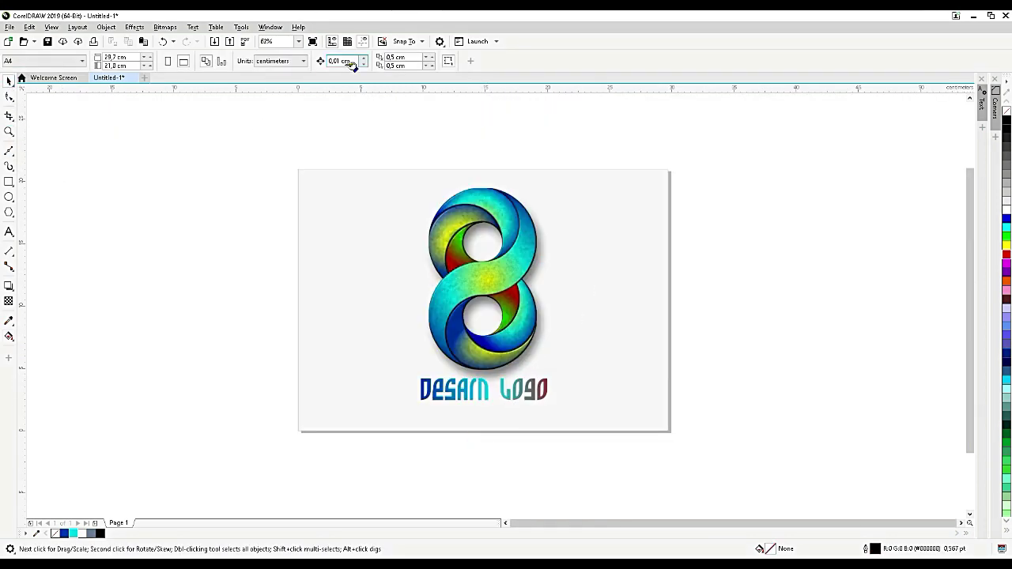
{"action": "left_click", "coordinate": [299, 41]}
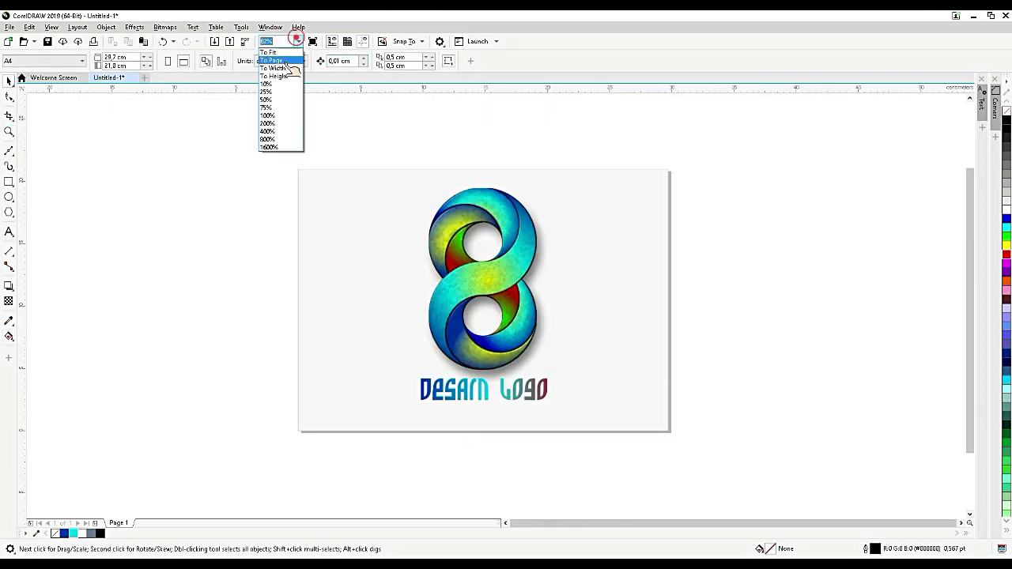
{"action": "left_click", "coordinate": [268, 115]}
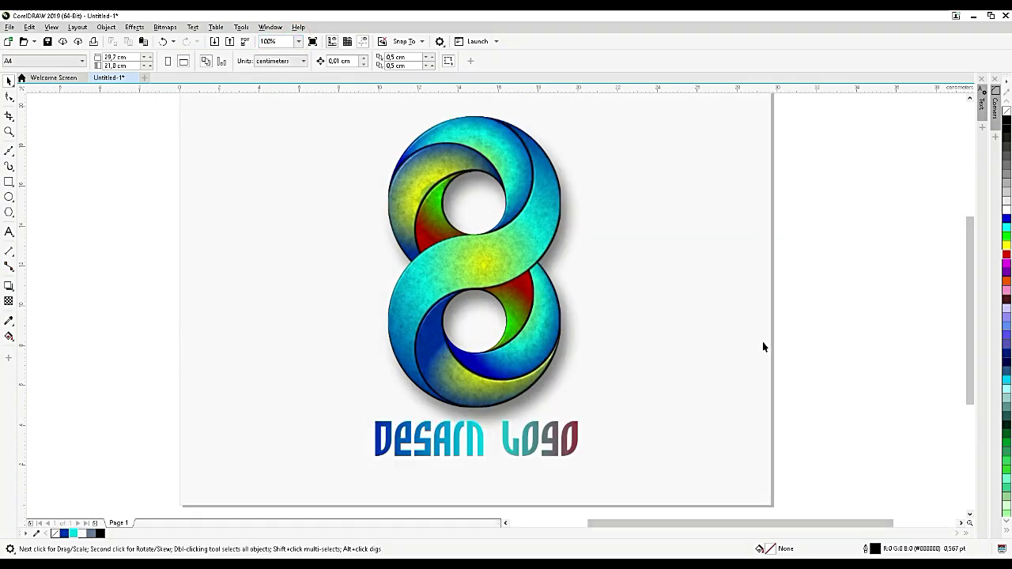